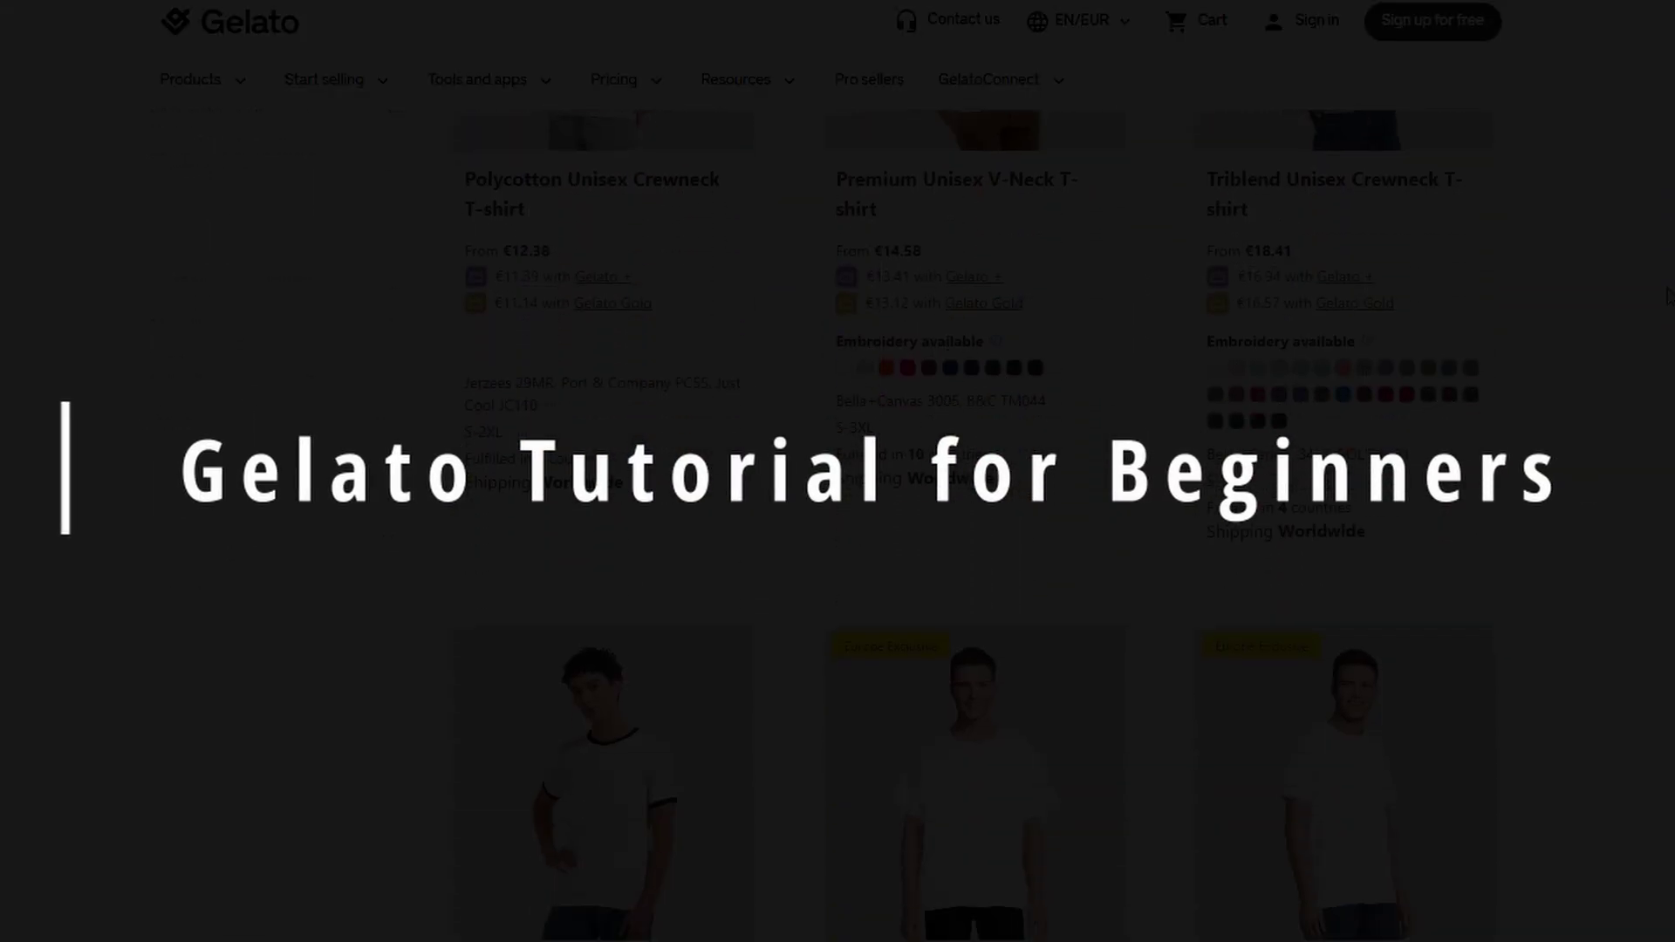
# Step: Look through the T-shirt and phone case listings and the start of the home page
pyautogui.scroll(-20, 1666, 297)
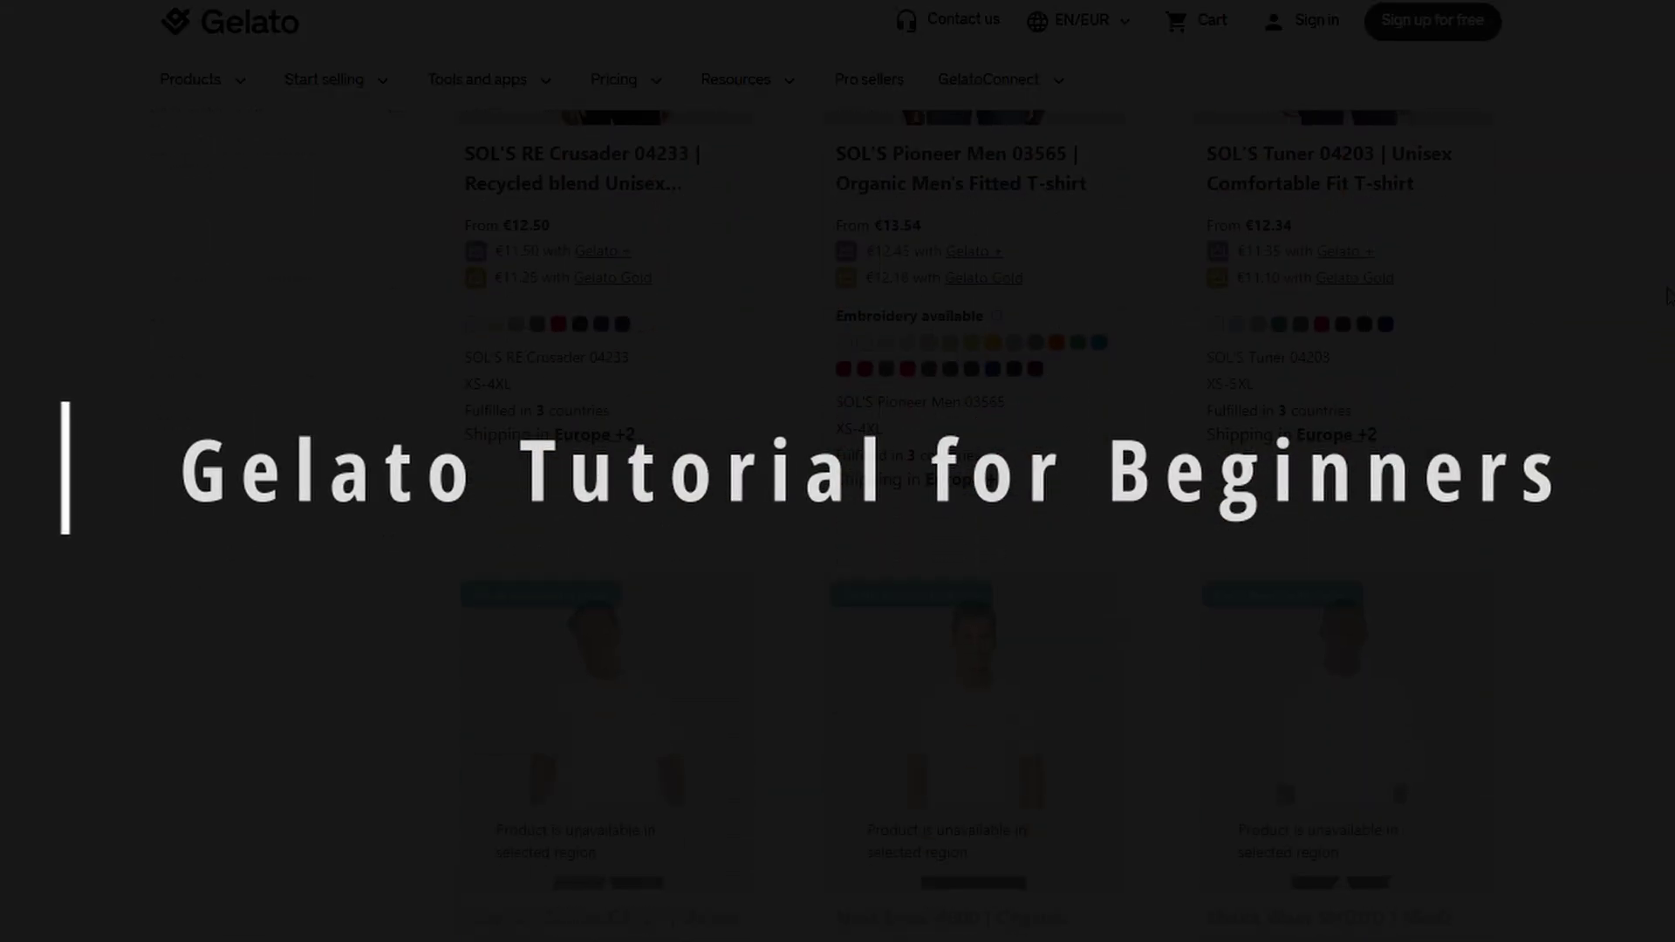
pyautogui.scroll(-20, 1666, 297)
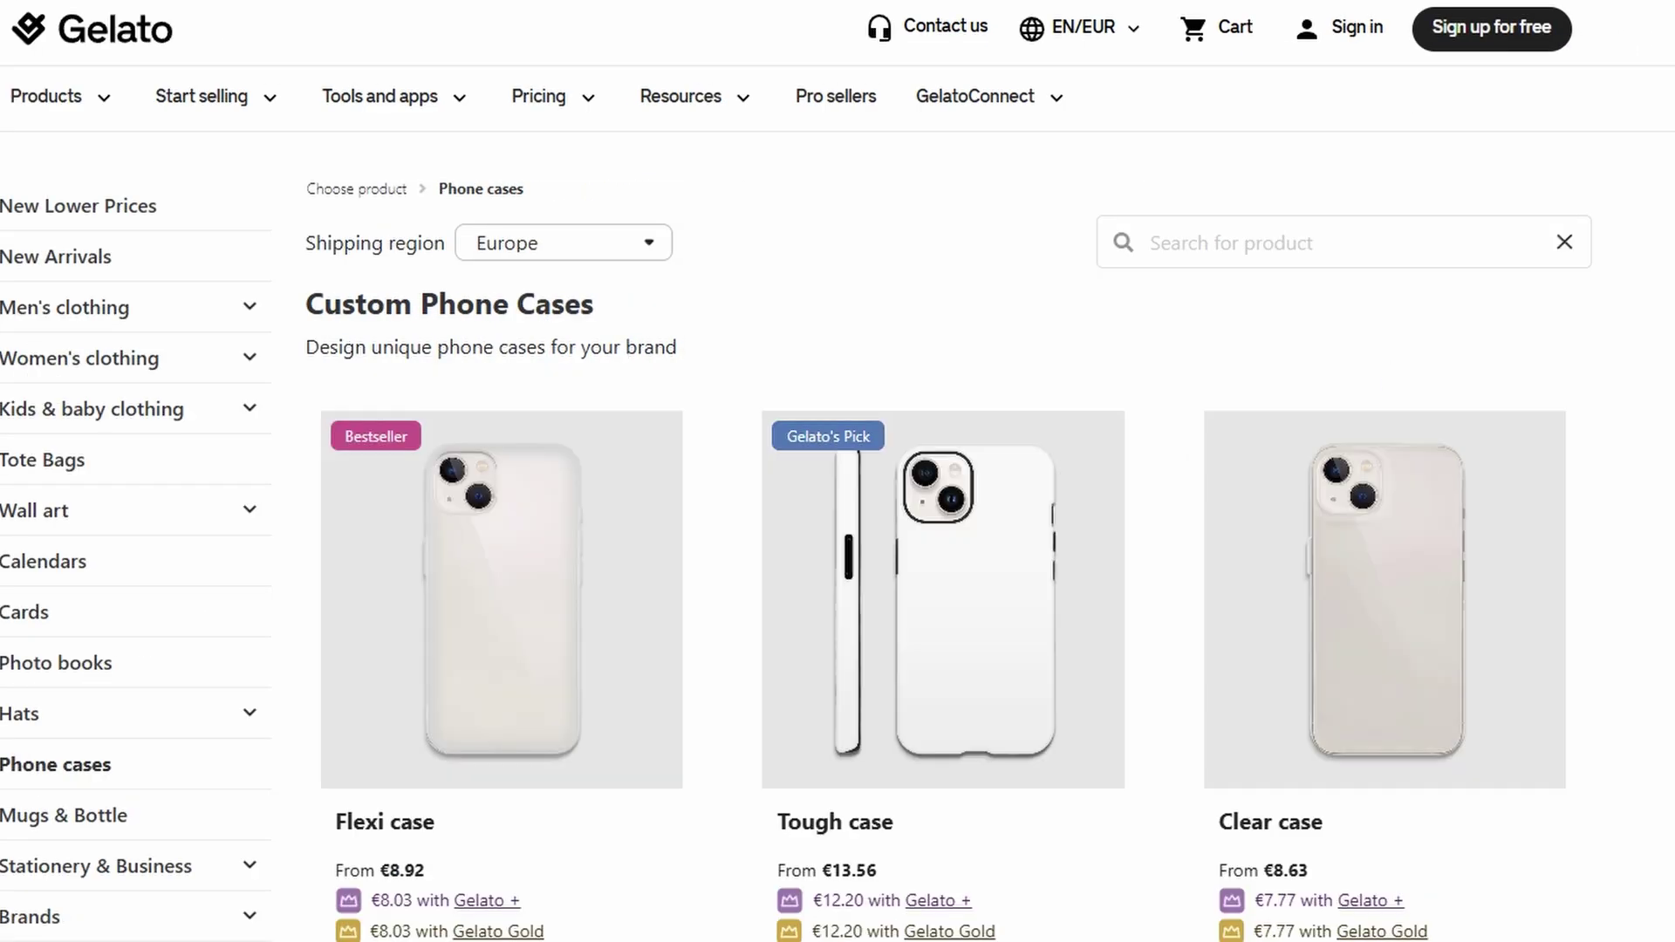
pyautogui.scroll(-4, 837, 471)
pyautogui.scroll(-3, 837, 471)
pyautogui.scroll(6, 838, 471)
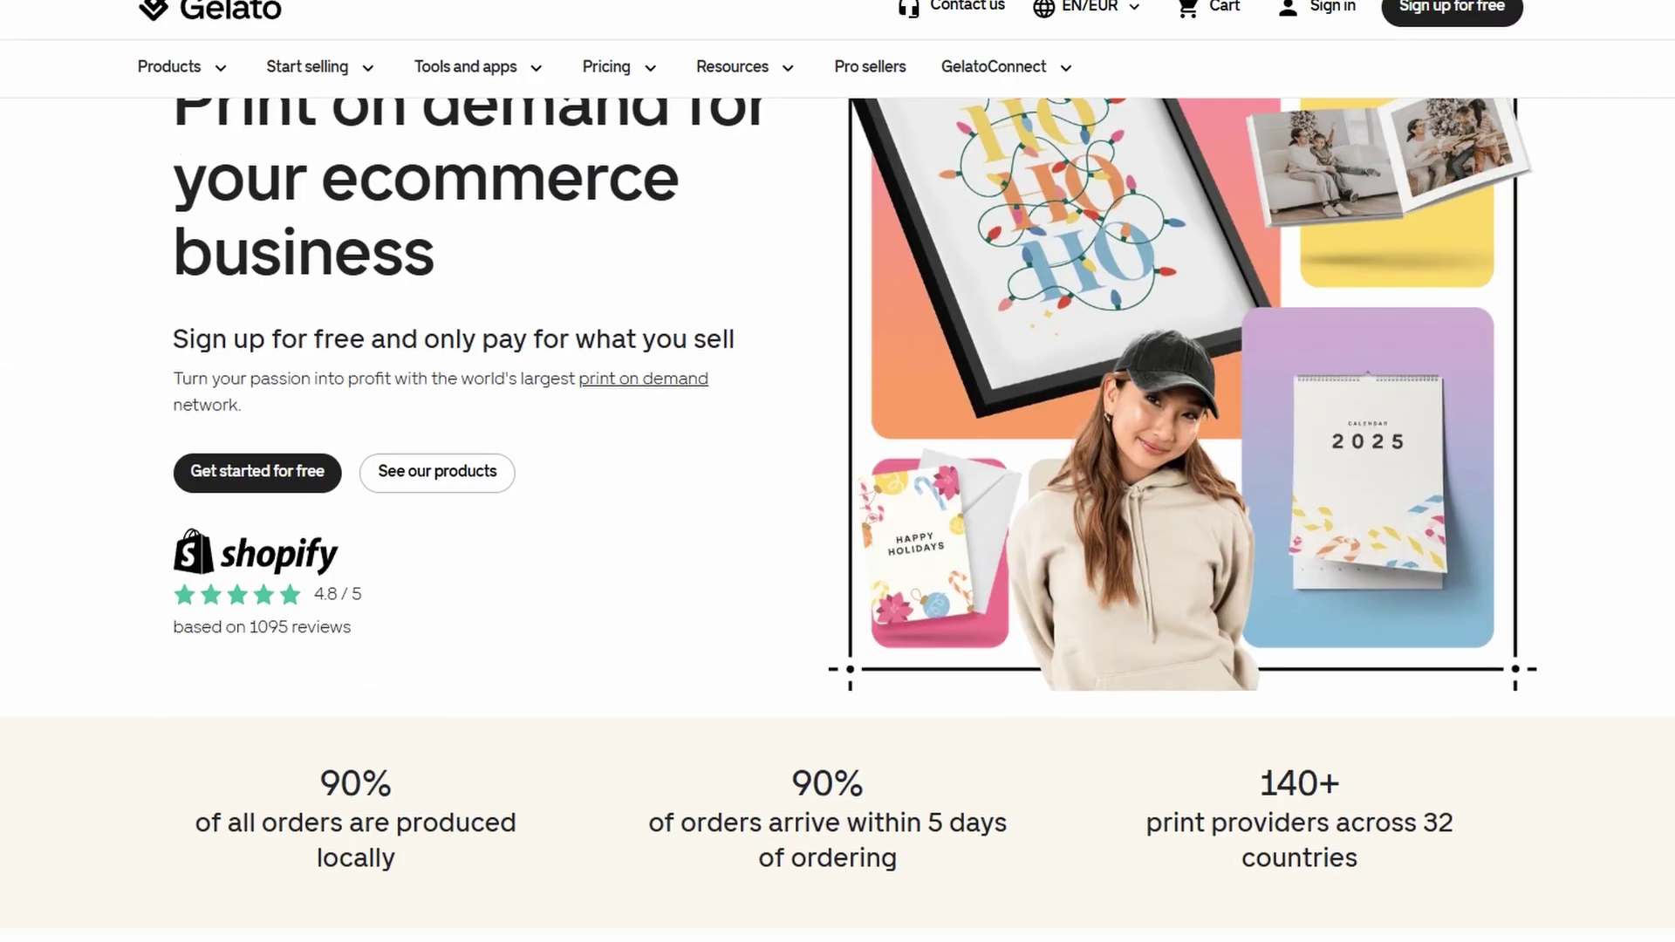
pyautogui.scroll(-2, 837, 472)
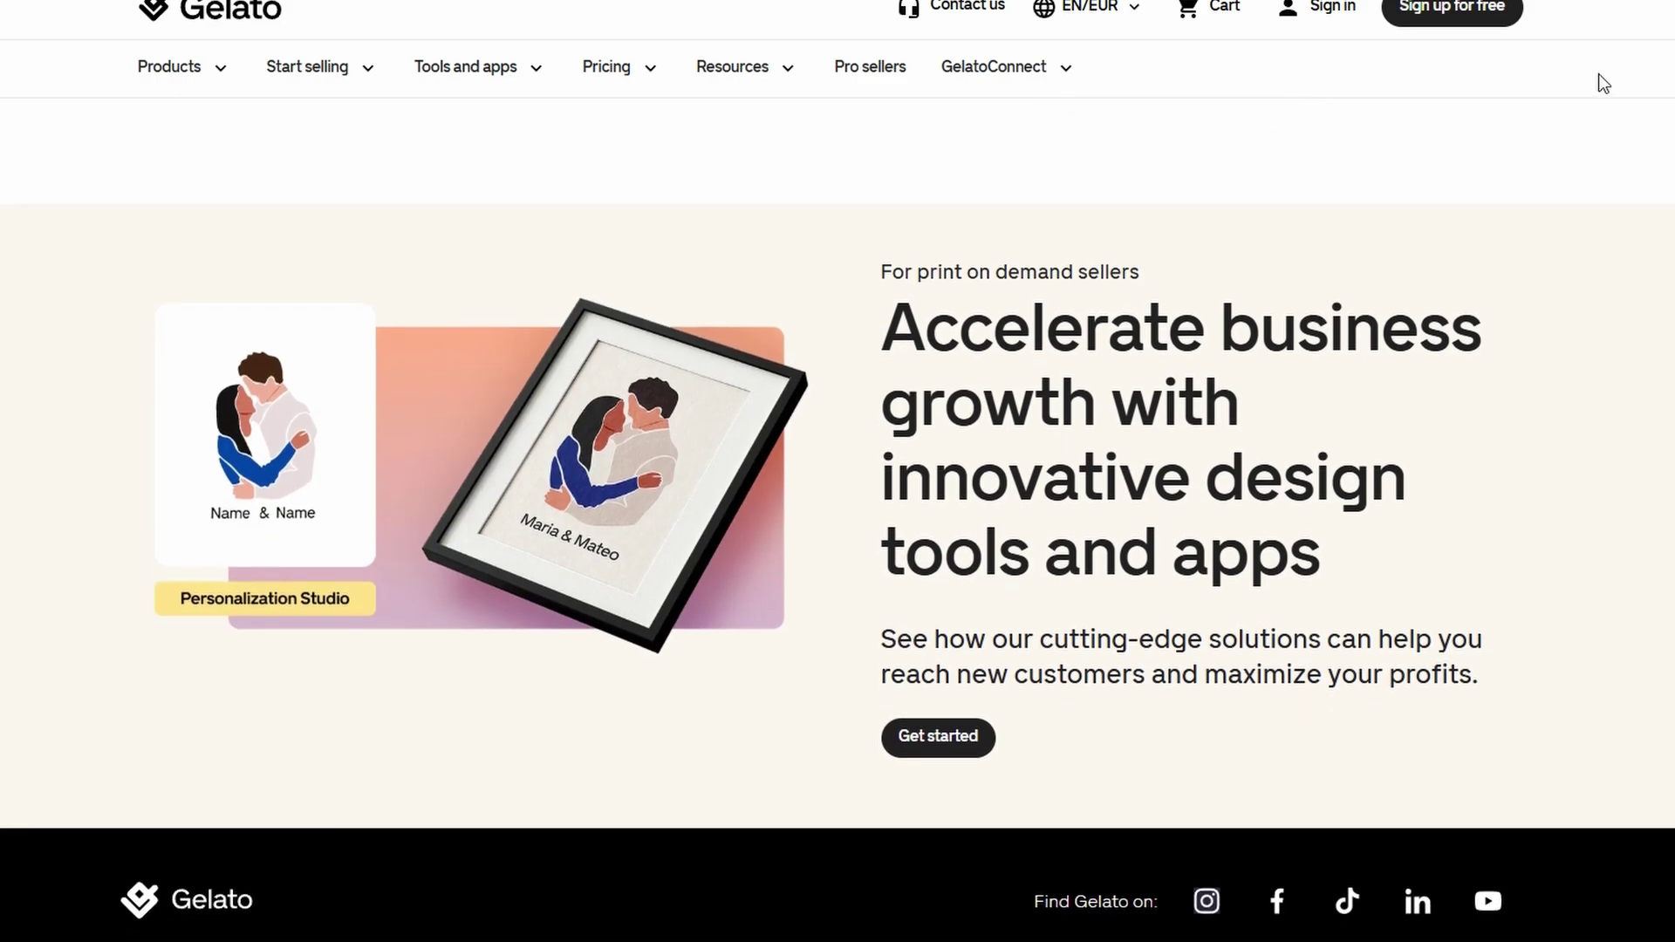
# Step: Open the men's T-shirts category from the product range and look through the shirts offered
pyautogui.click(207, 85)
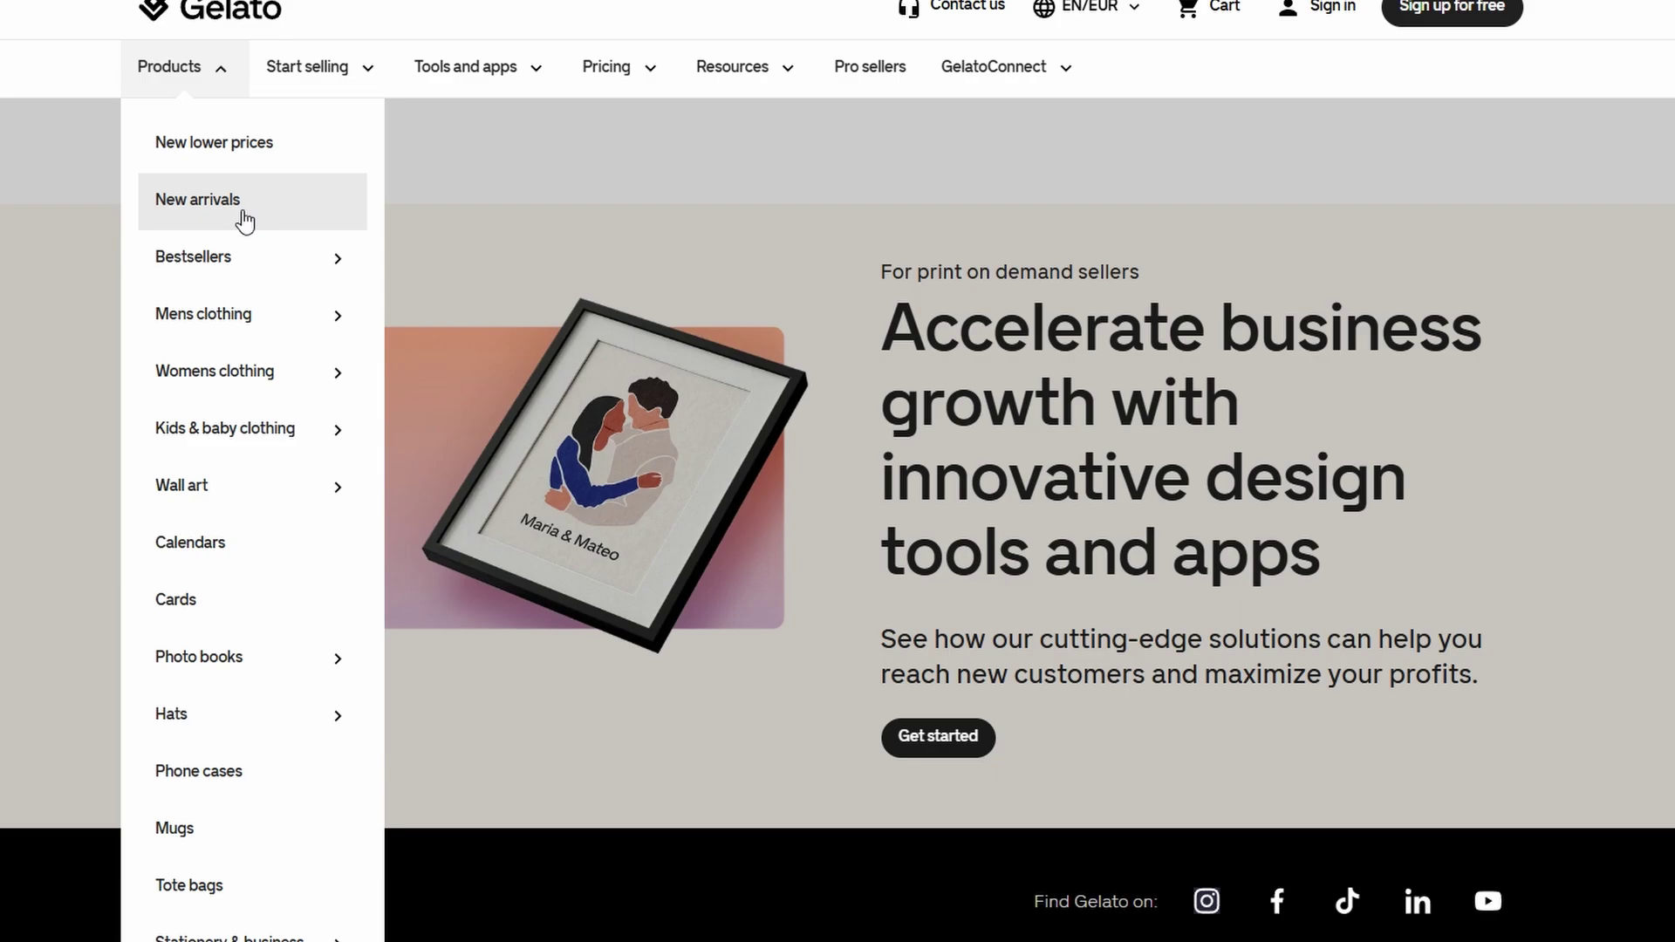
pyautogui.moveTo(252, 317)
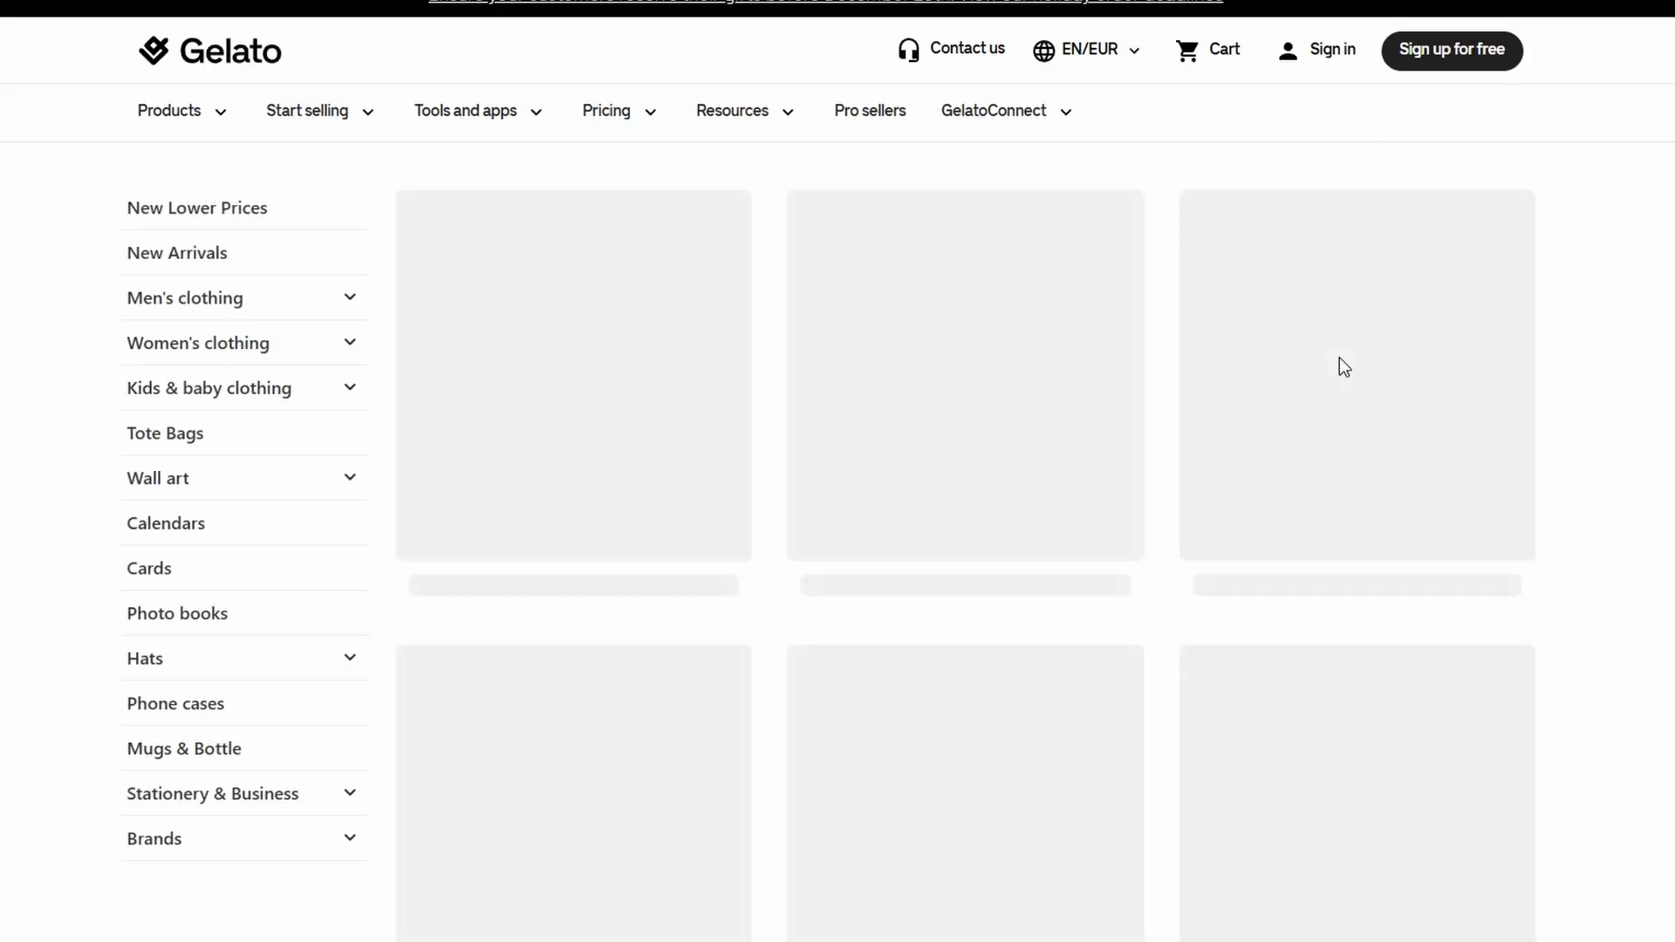
pyautogui.scroll(-2, 1339, 357)
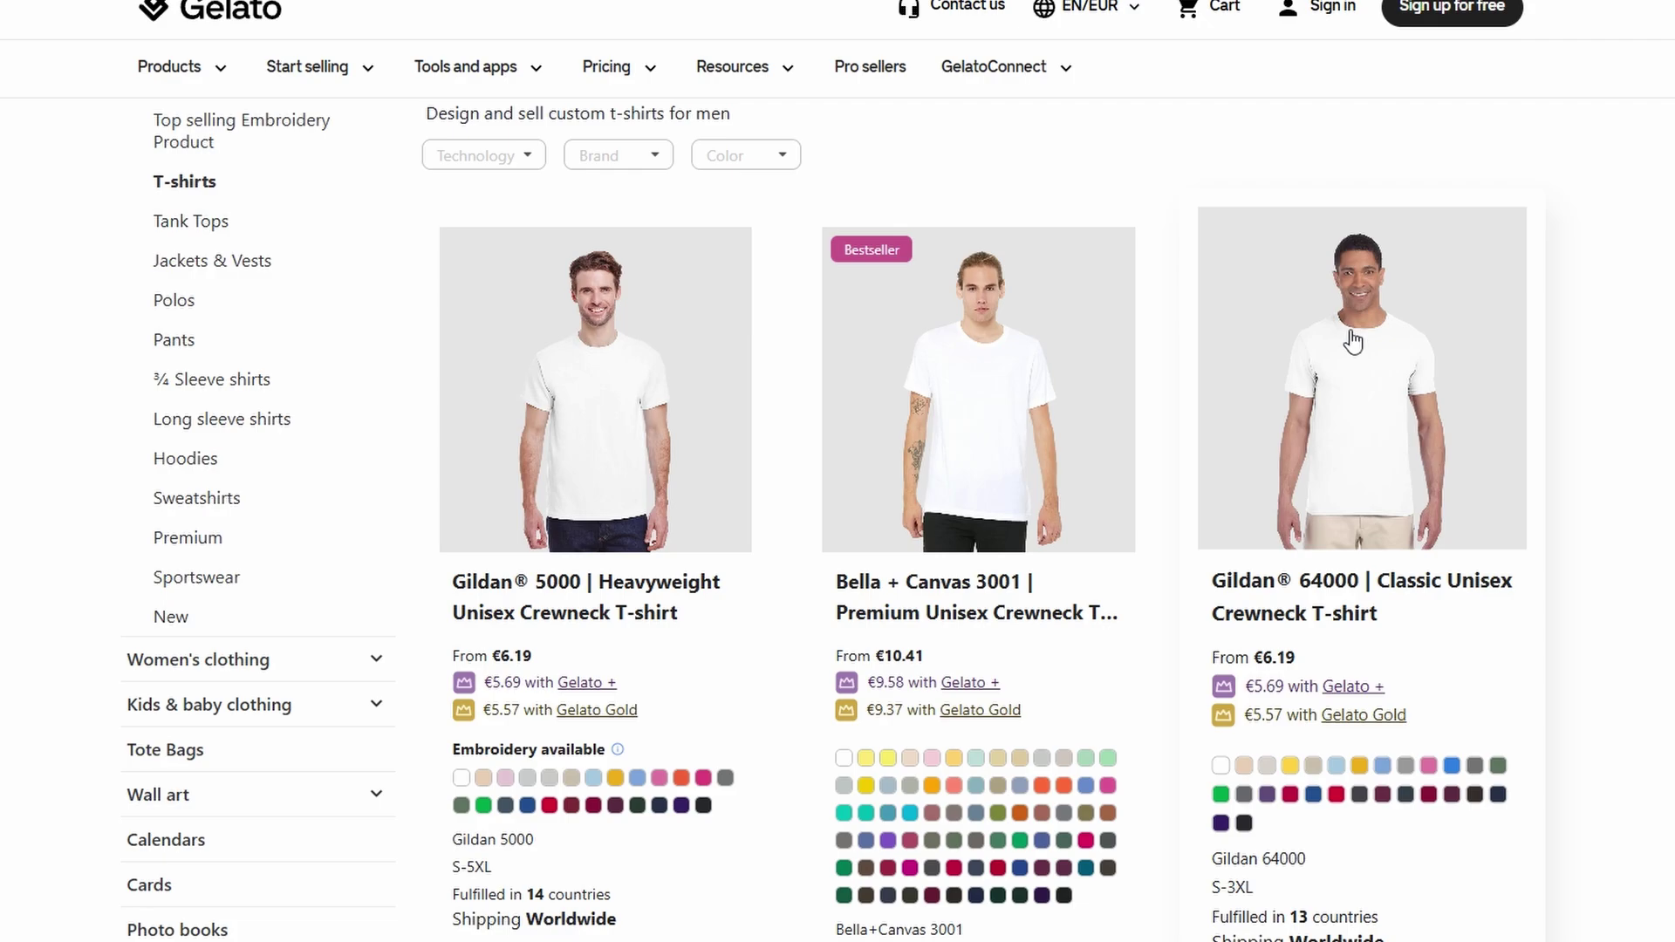
pyautogui.scroll(-3, 1368, 334)
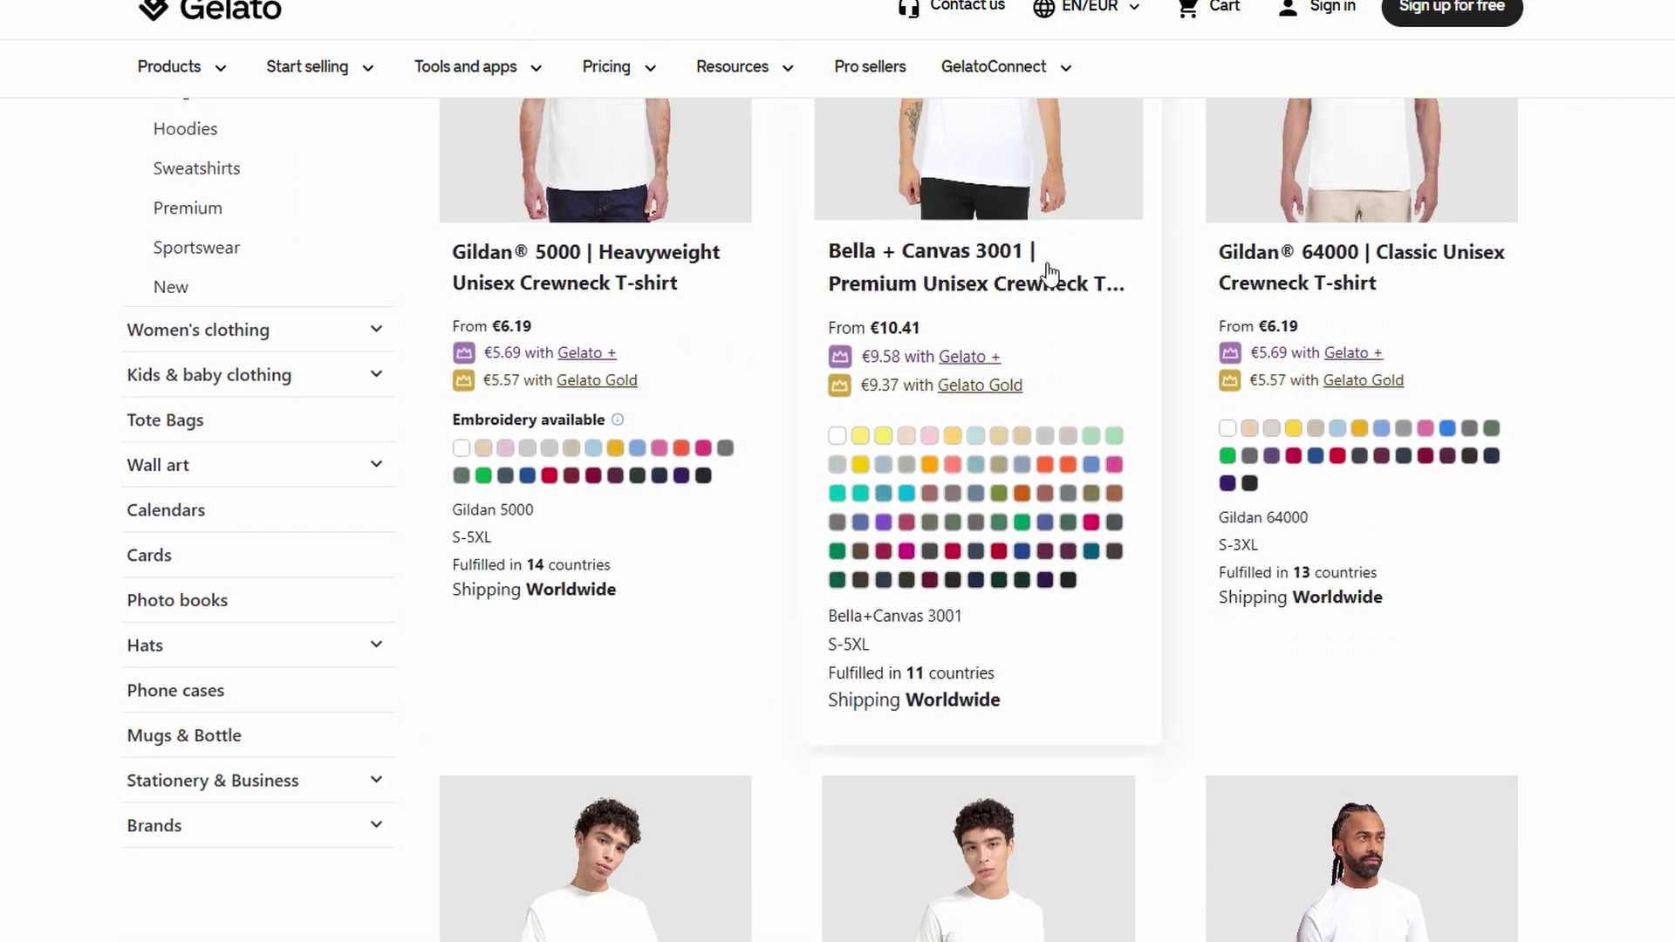
# Step: Open the Gildan 5000 Heavyweight Unisex Crewneck T-shirt and review its prices, print options, colours, sizes and description
pyautogui.click(578, 281)
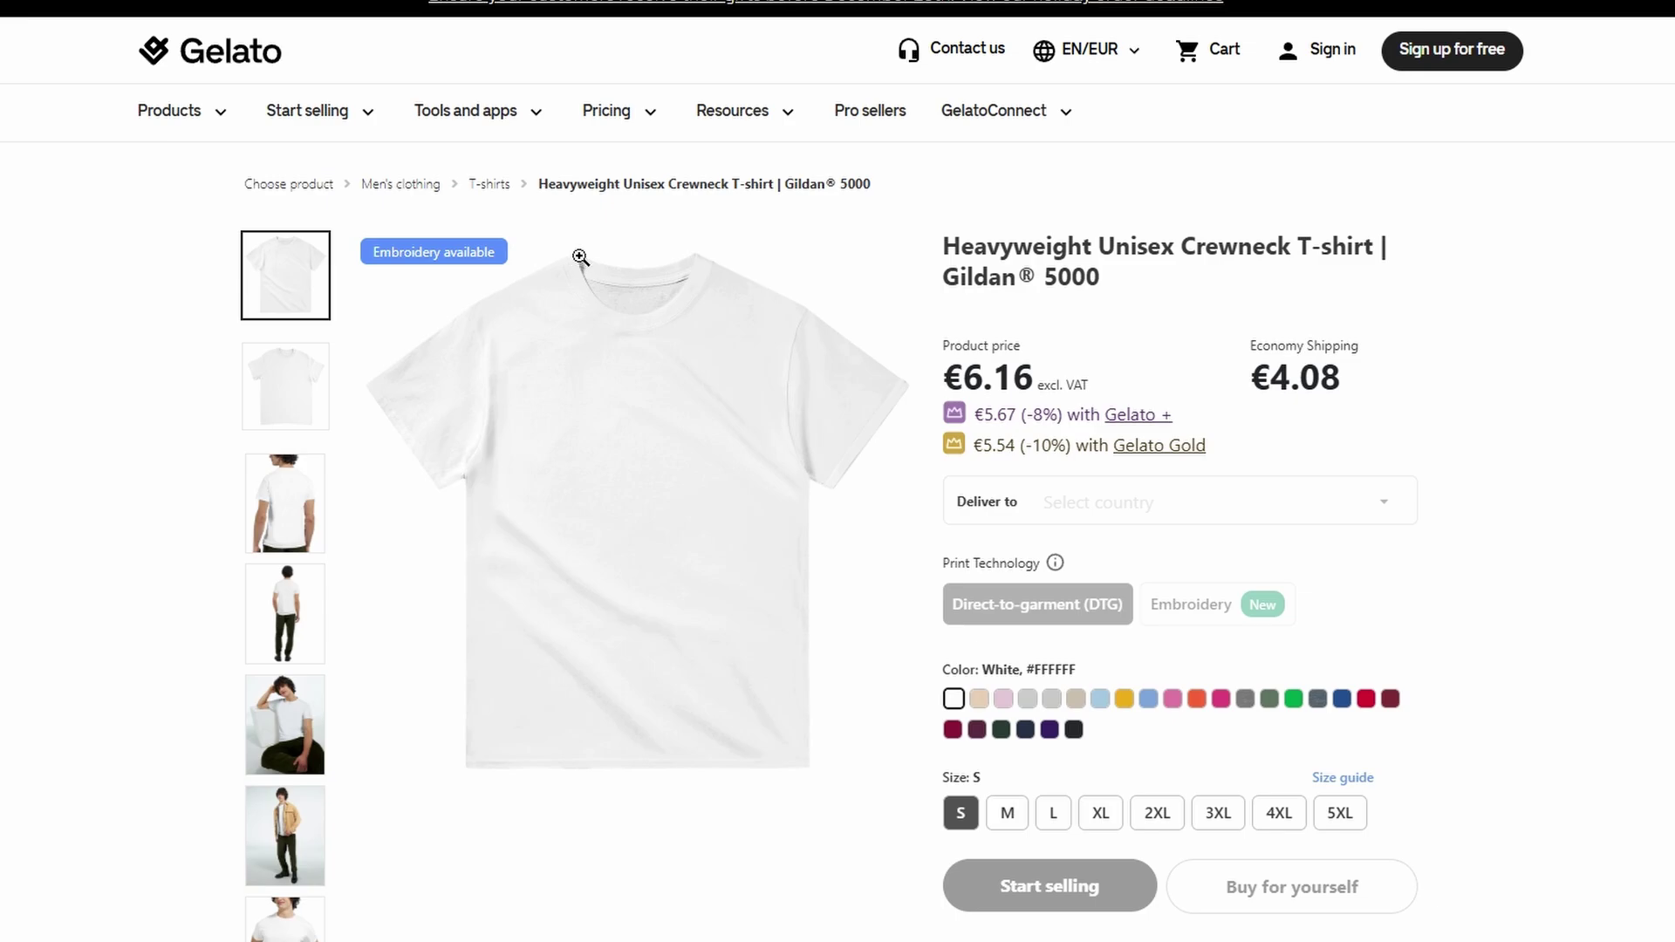
pyautogui.scroll(-2, 626, 238)
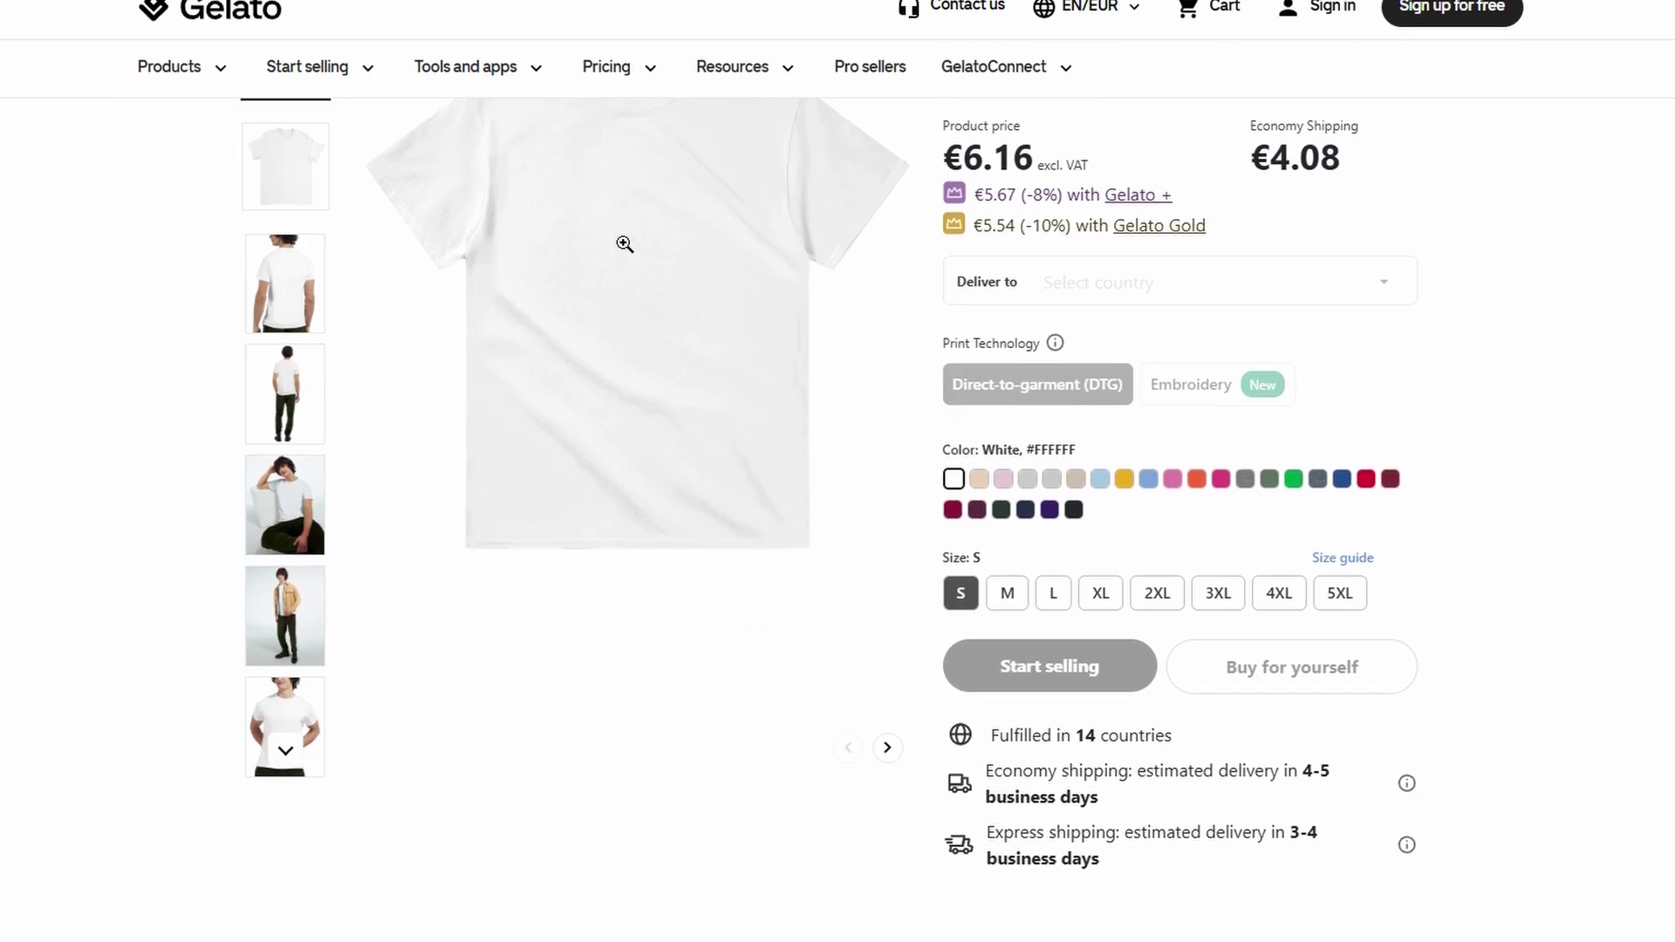
pyautogui.scroll(-5, 624, 244)
pyautogui.scroll(6, 625, 245)
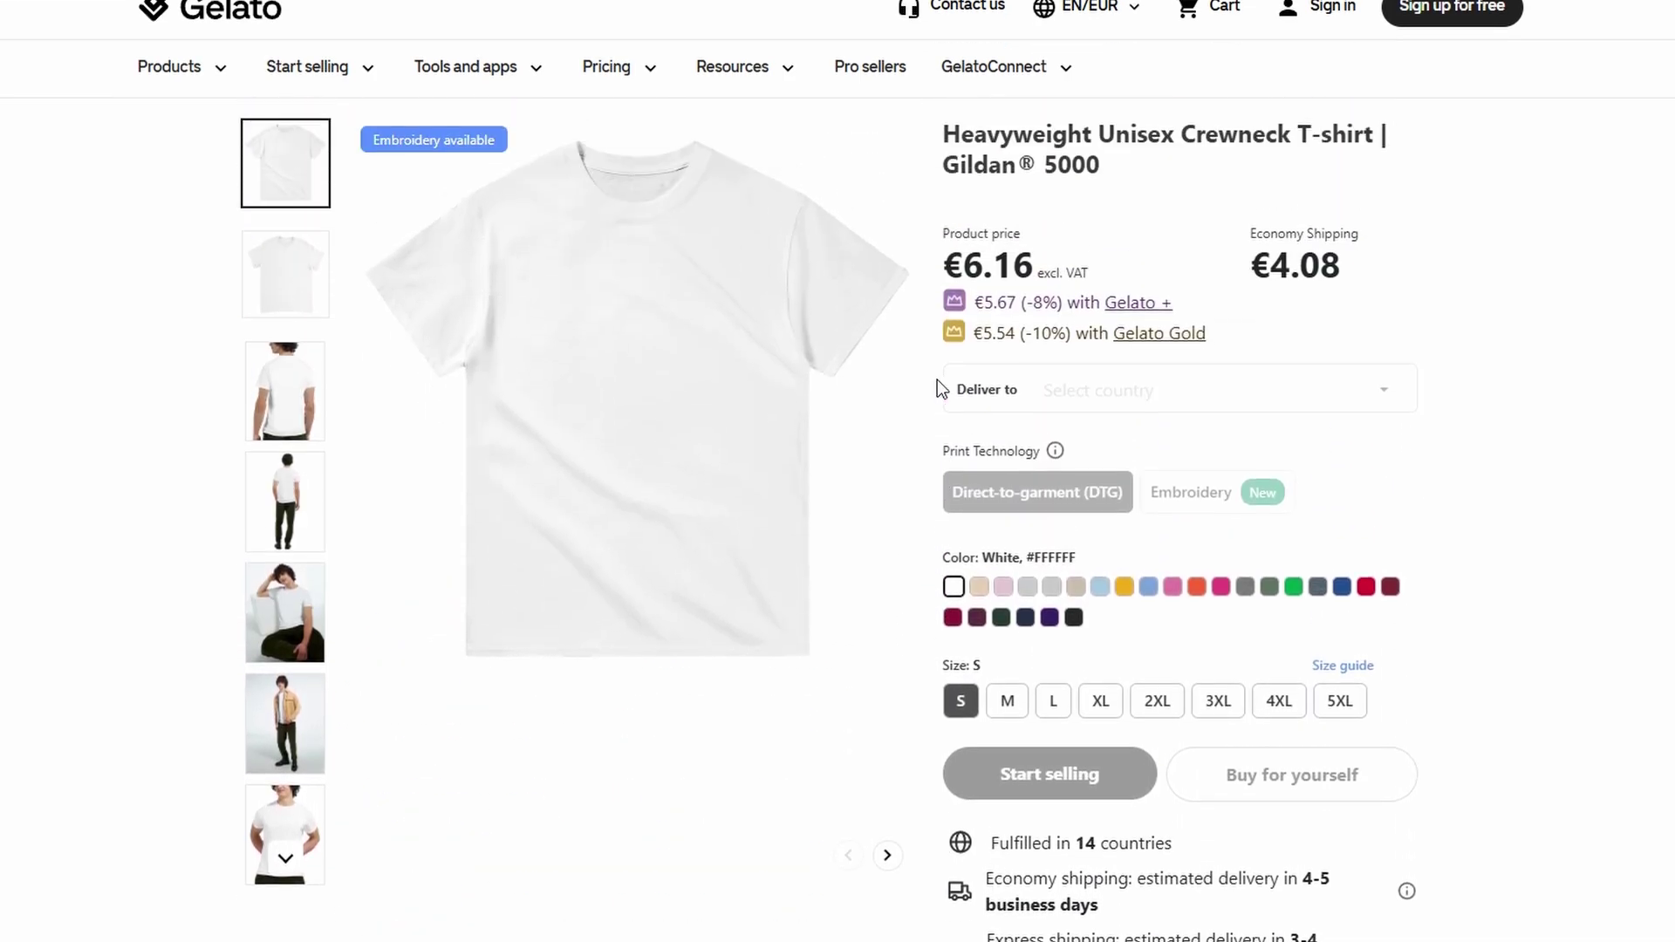
pyautogui.scroll(1, 946, 370)
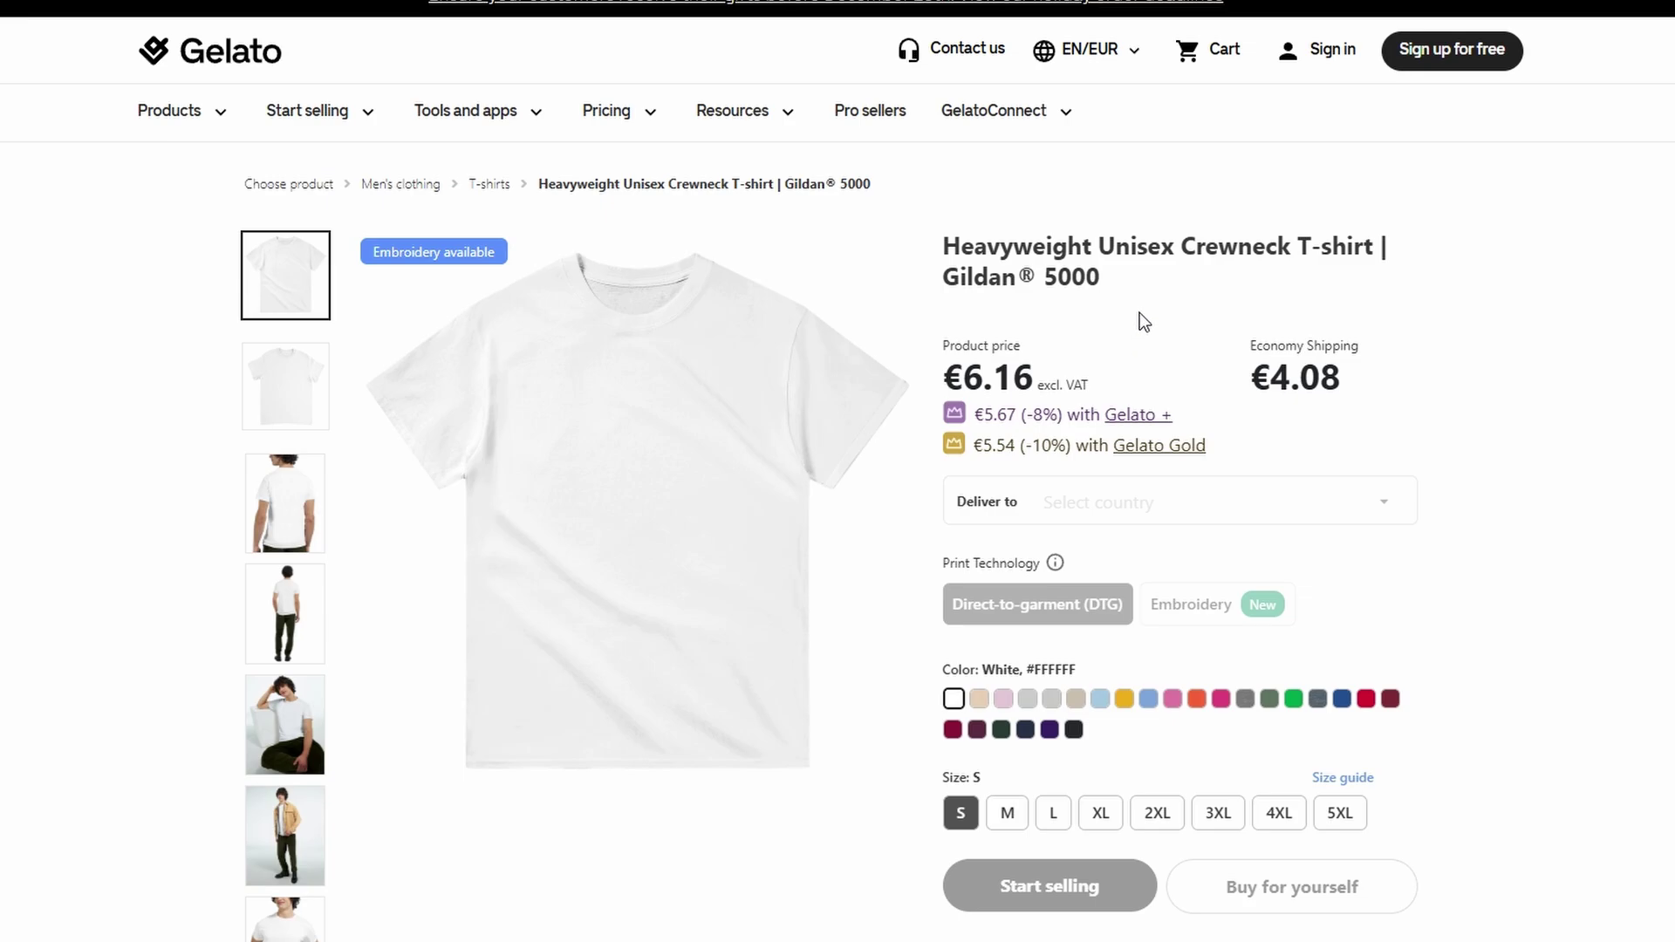
pyautogui.scroll(-4, 1139, 310)
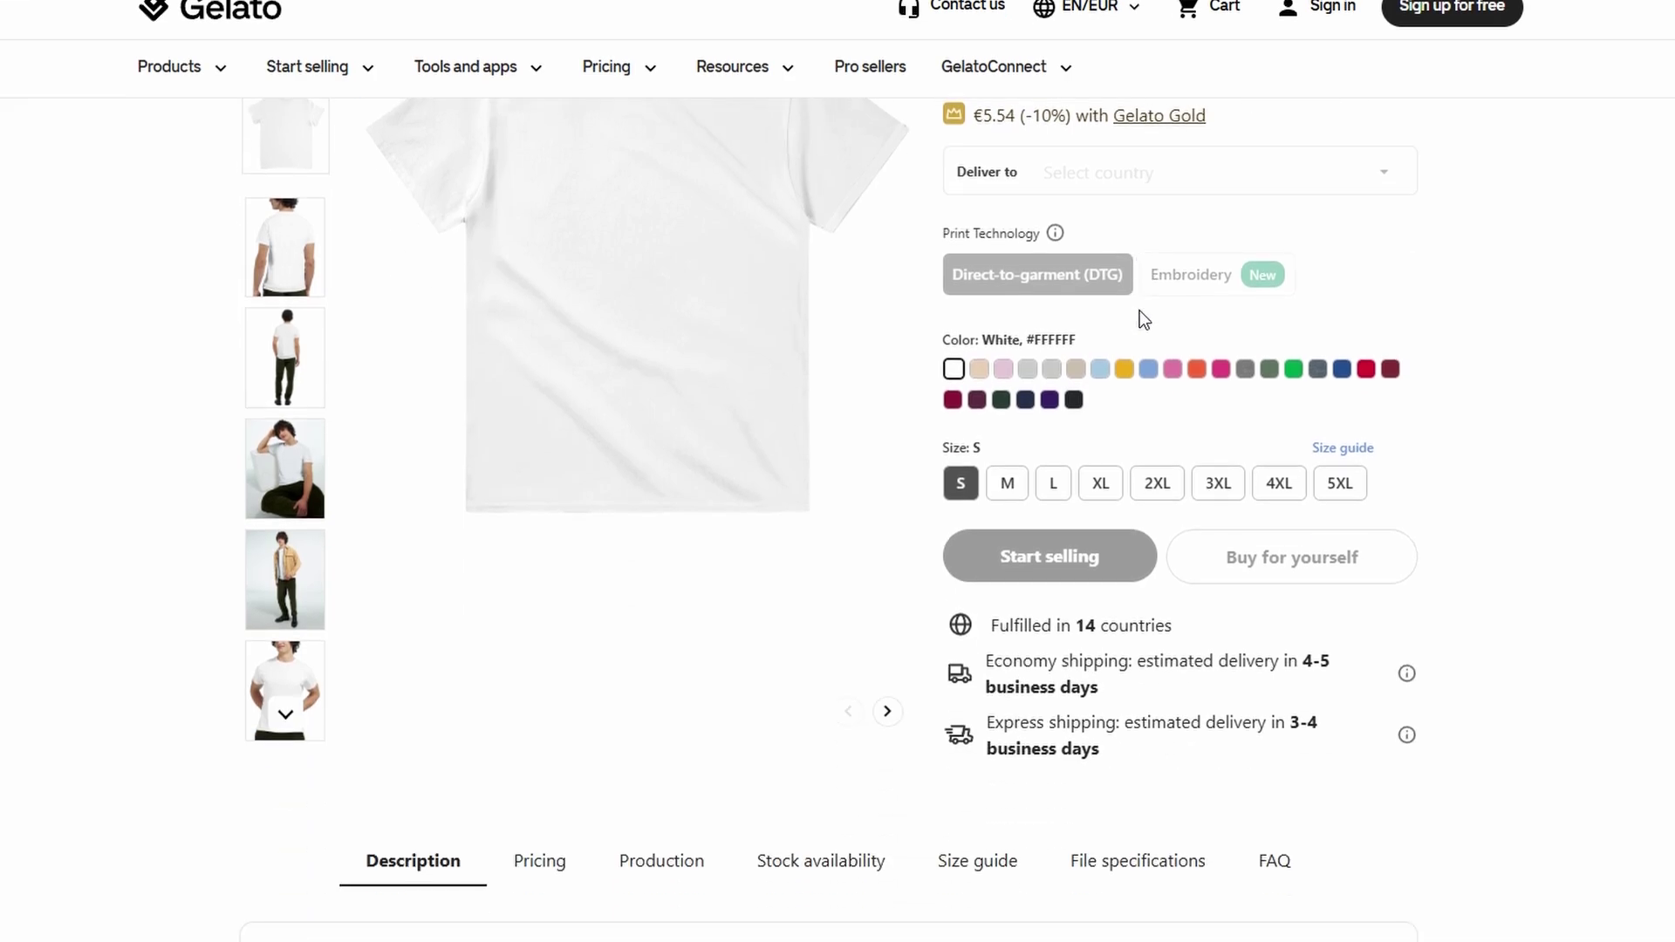
pyautogui.scroll(-6, 1139, 310)
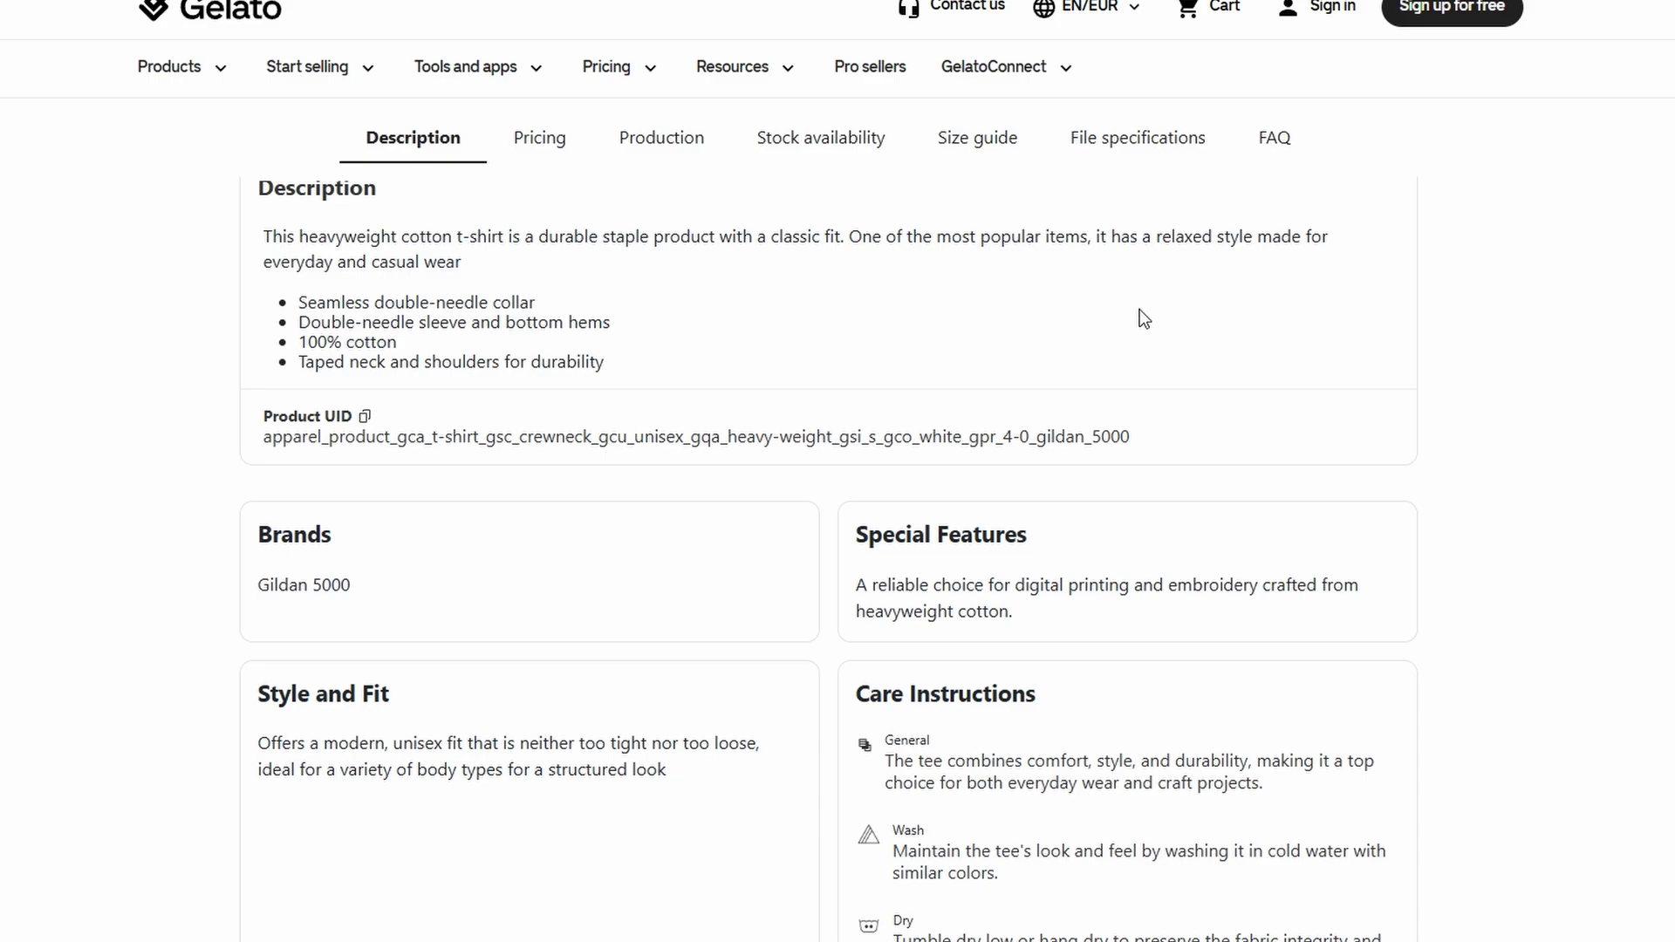
pyautogui.scroll(-4, 1139, 308)
pyautogui.scroll(10, 1139, 309)
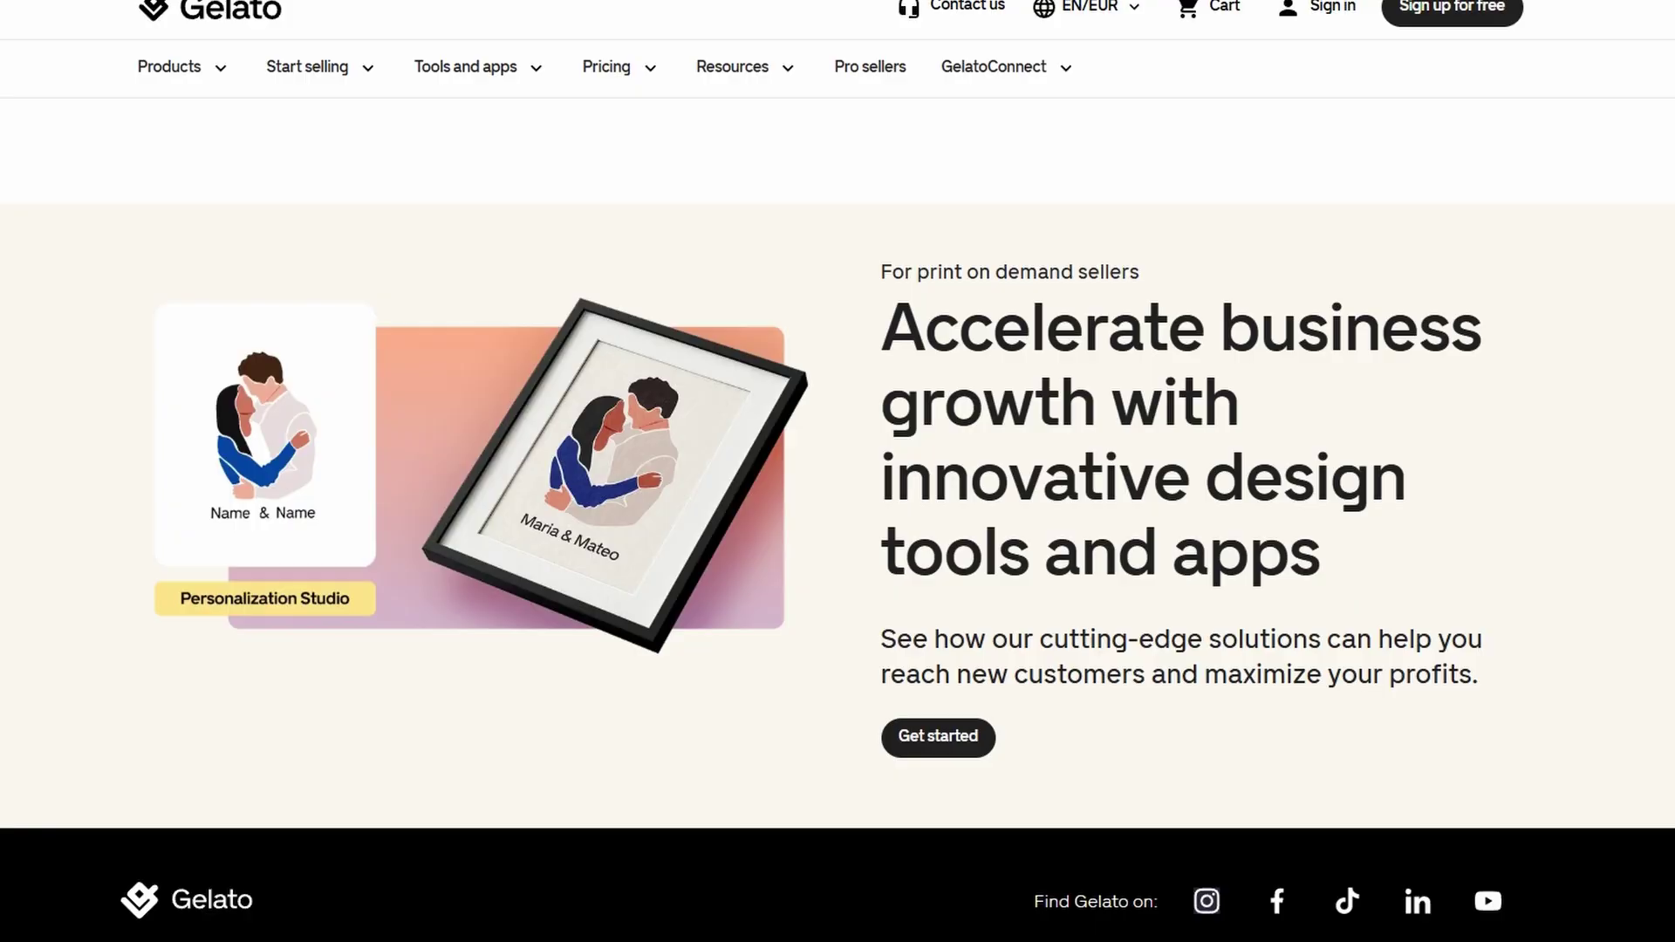
pyautogui.scroll(15, 837, 489)
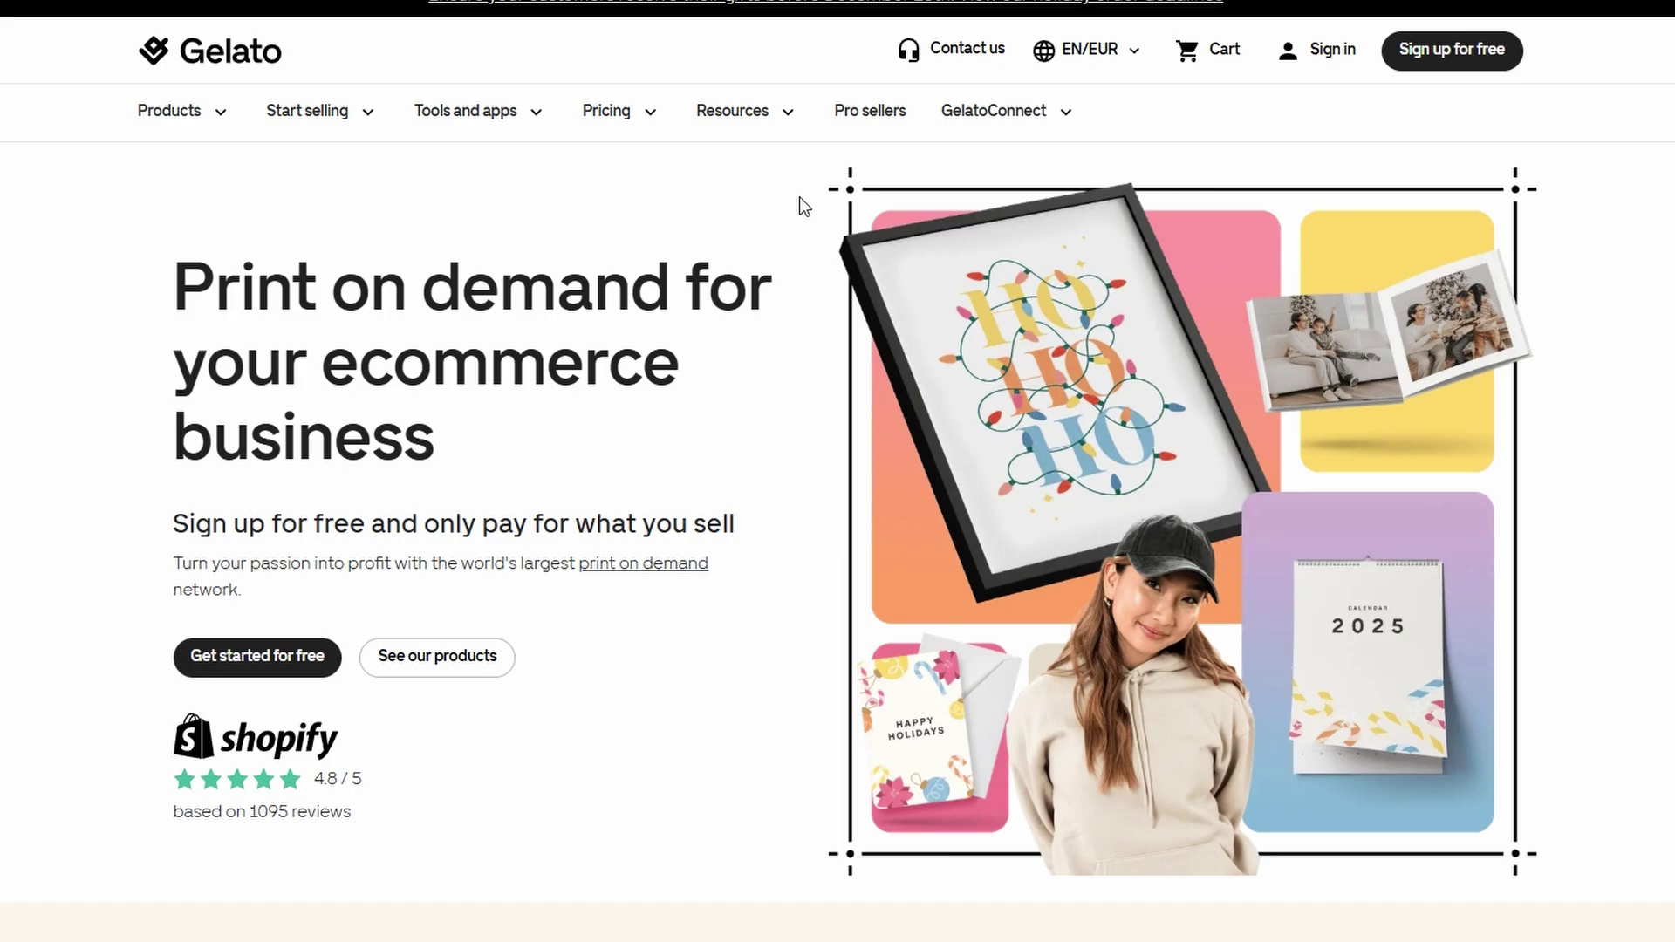
pyautogui.click(272, 122)
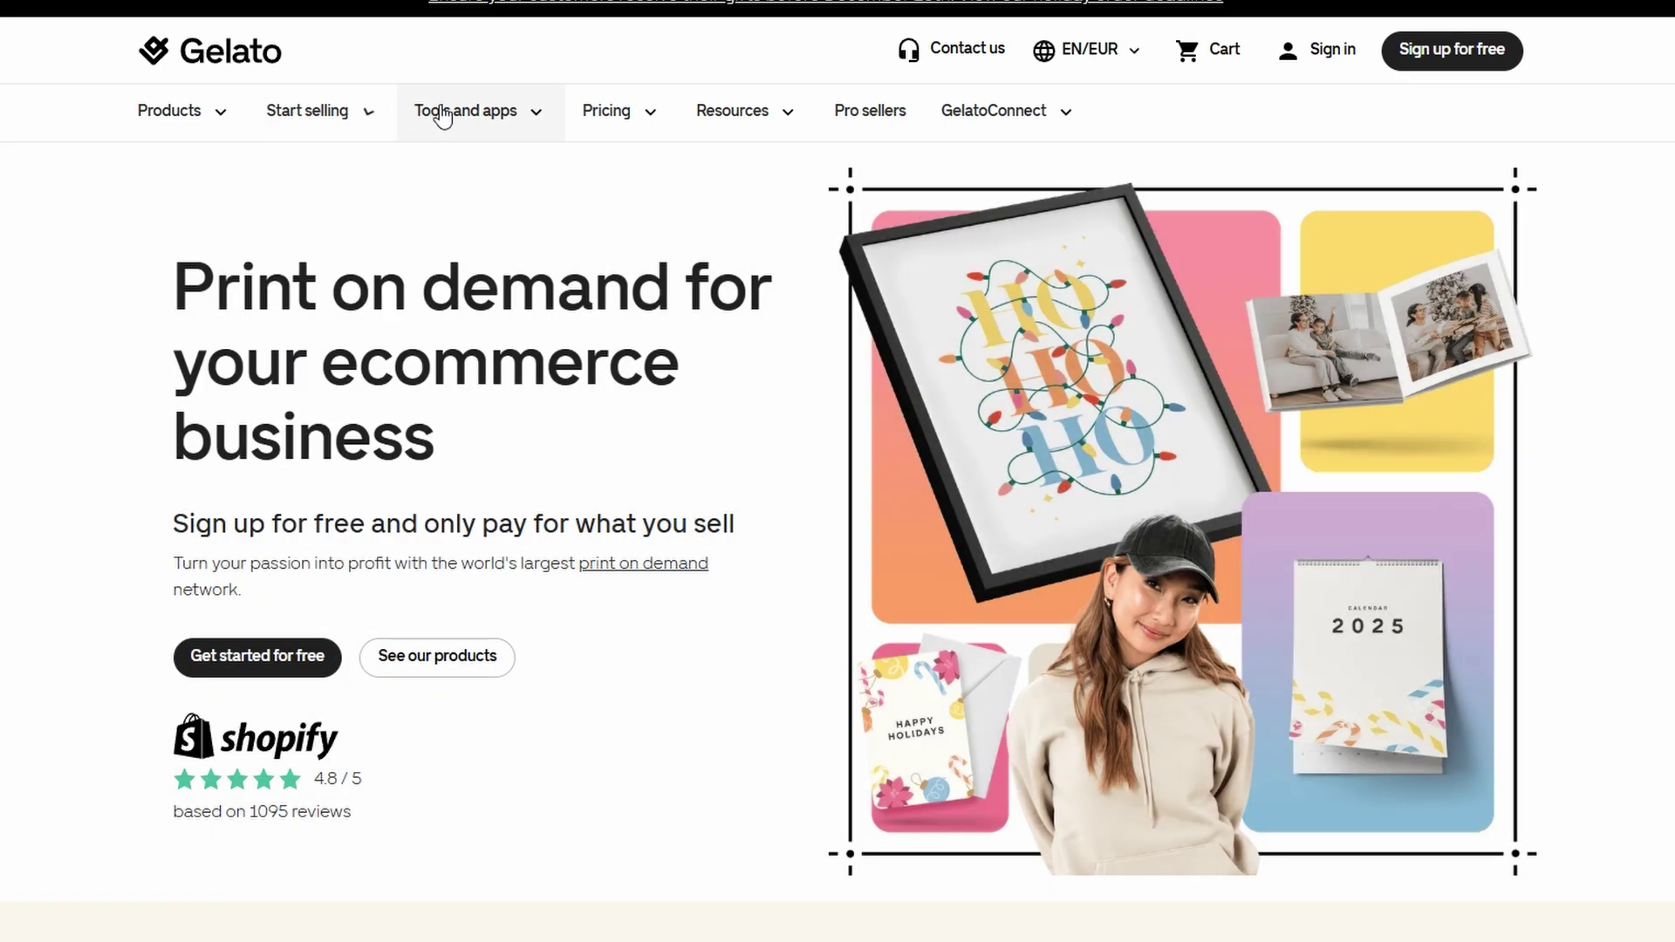
pyautogui.click(440, 113)
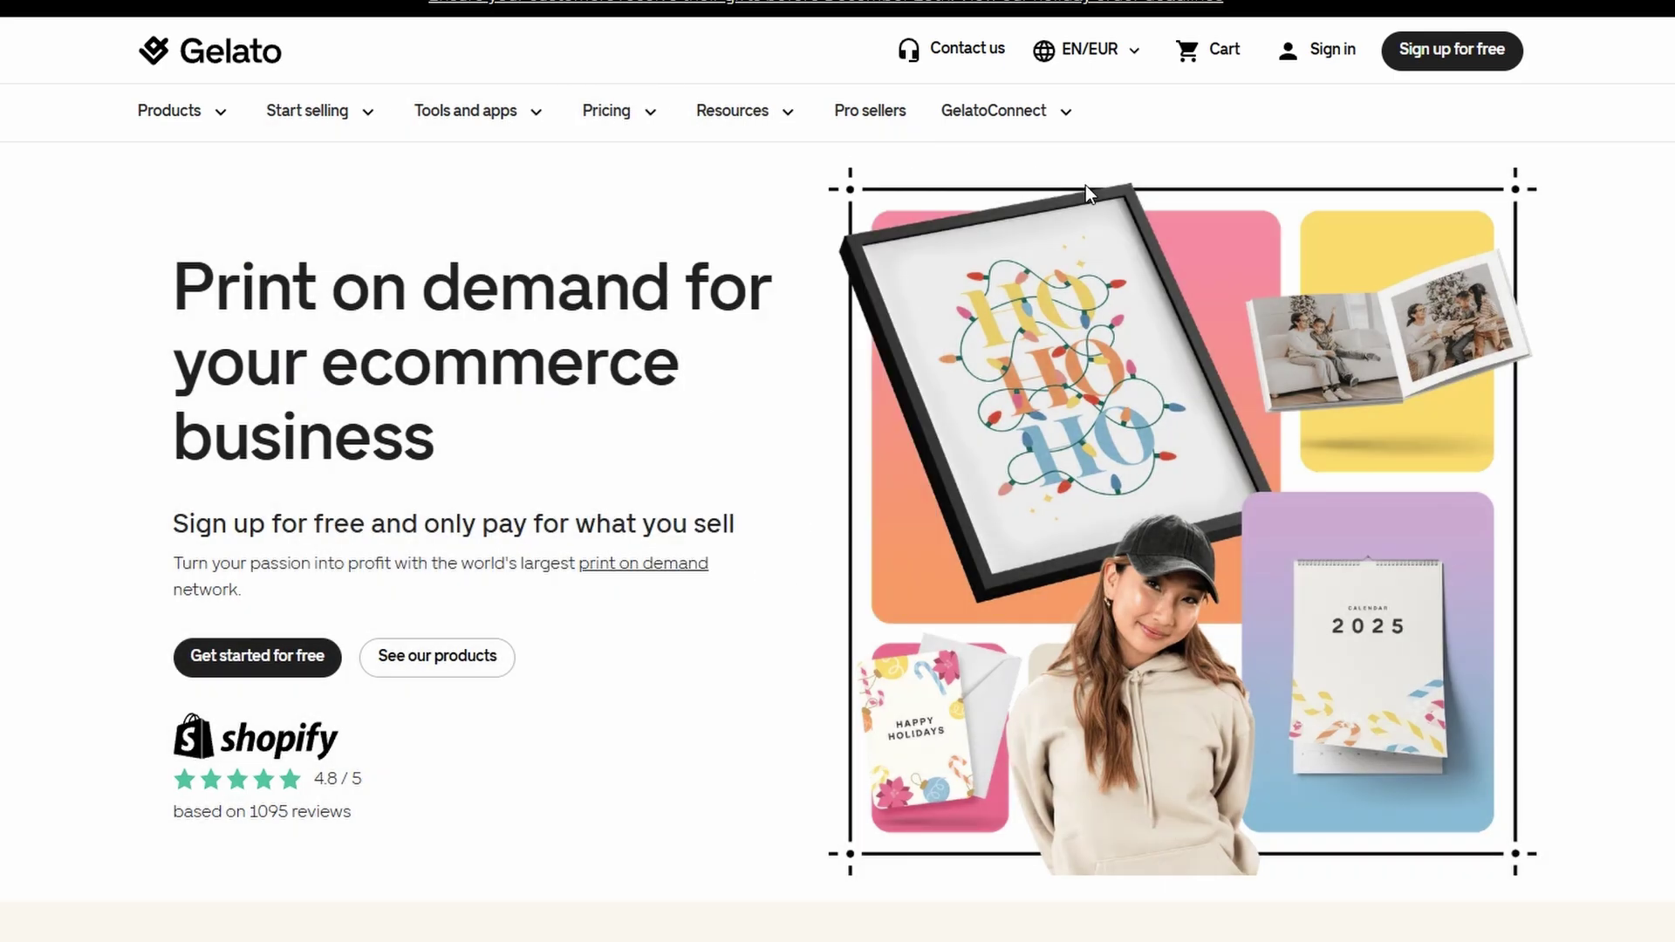
# Step: Examine the home page's order statistics and its sections on Amazon and TikTok Shop selling, lower prices and holiday gifts
pyautogui.scroll(-8, 1317, 436)
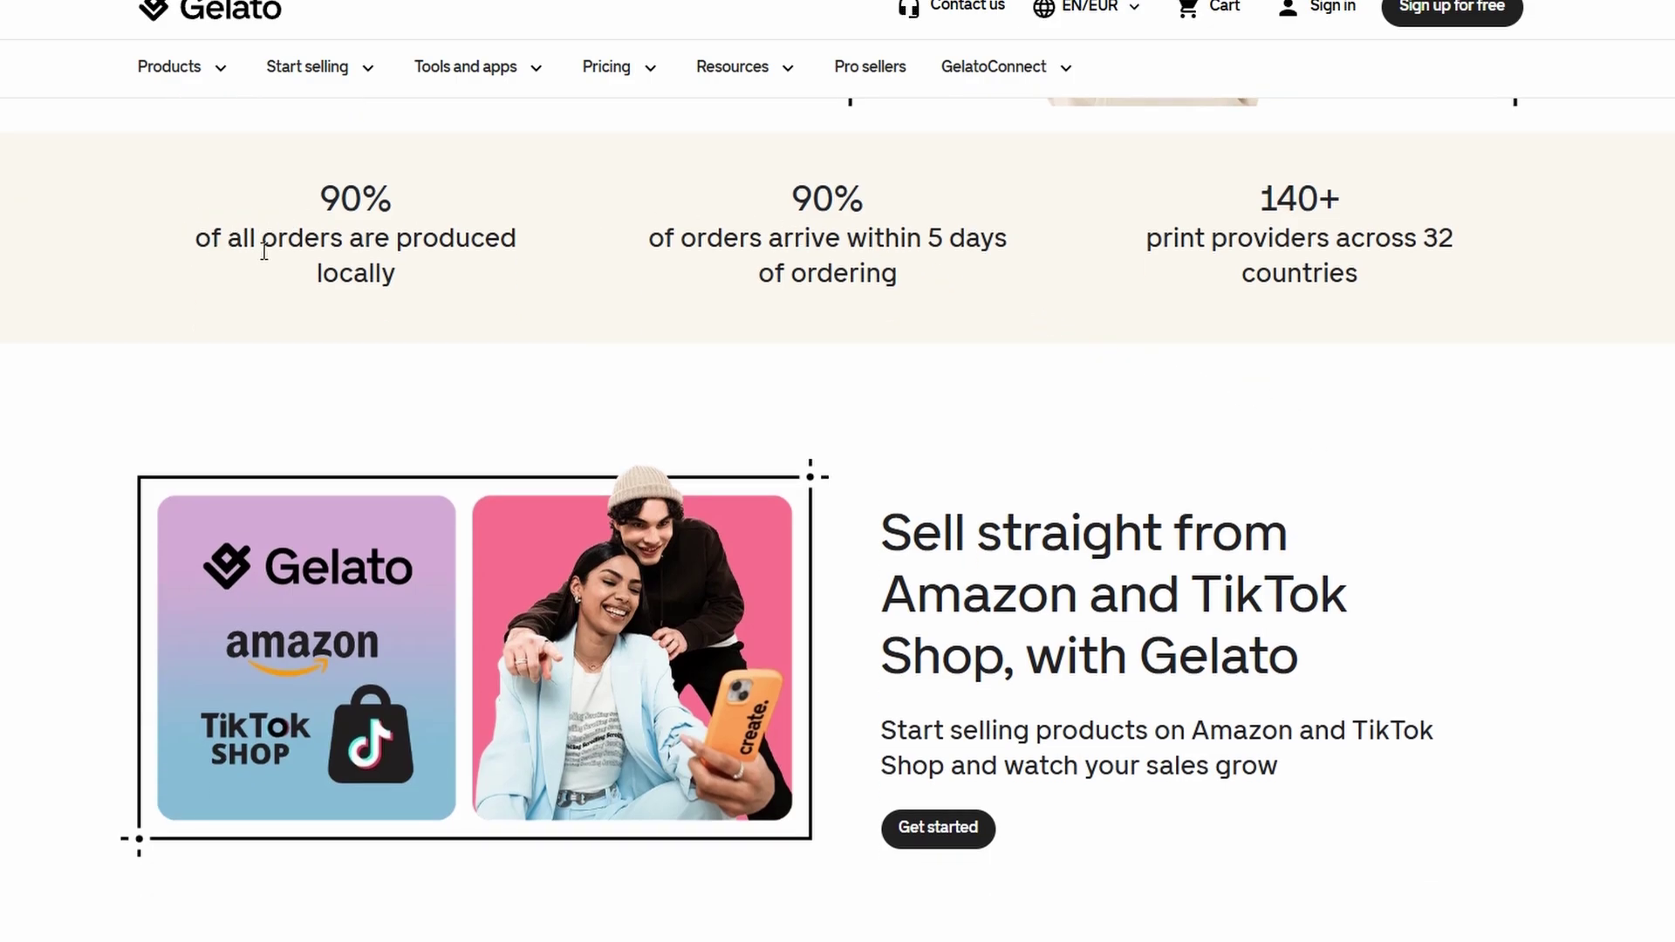
pyautogui.scroll(-5, 1377, 240)
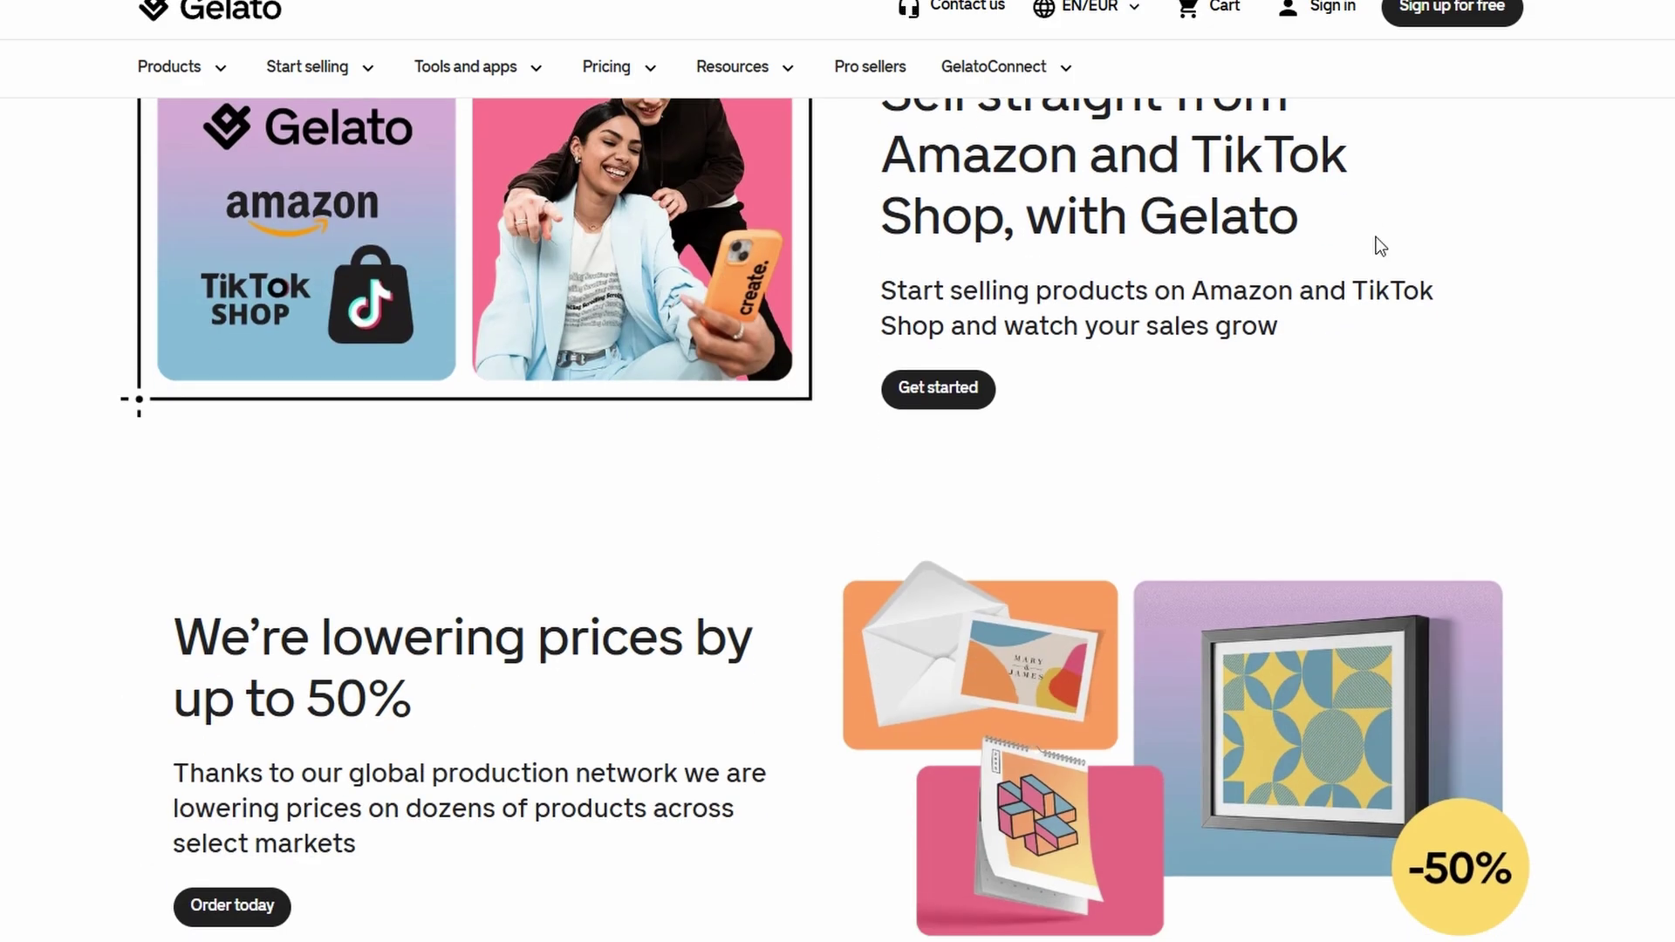
pyautogui.scroll(-5, 1375, 237)
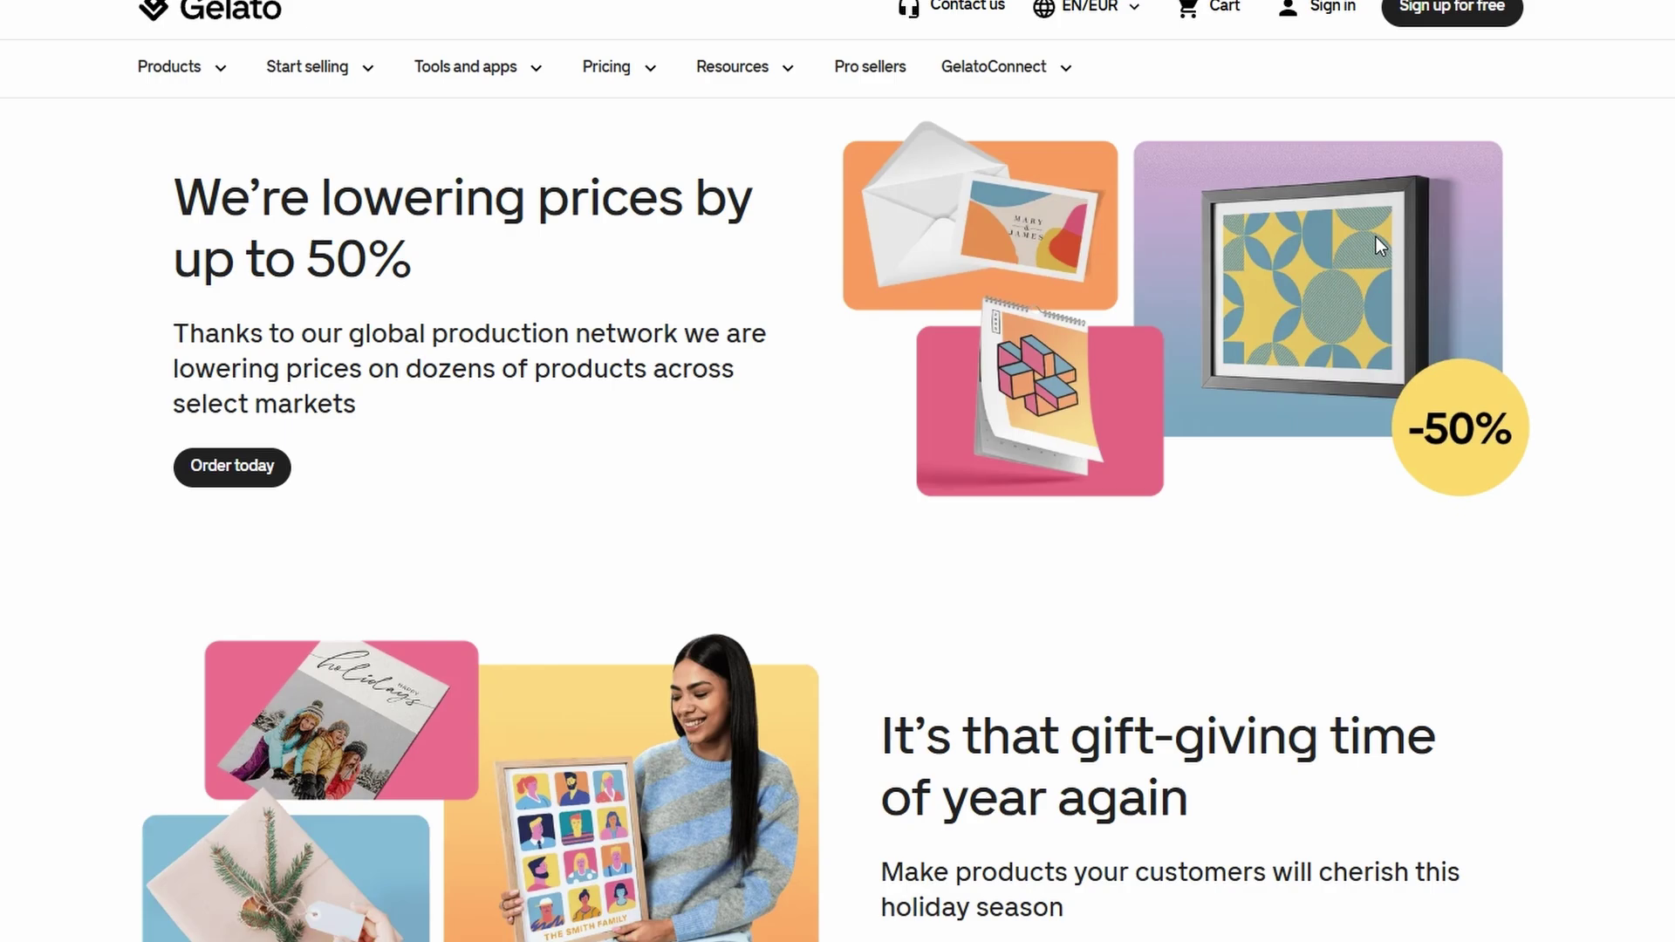
pyautogui.scroll(-3, 1375, 237)
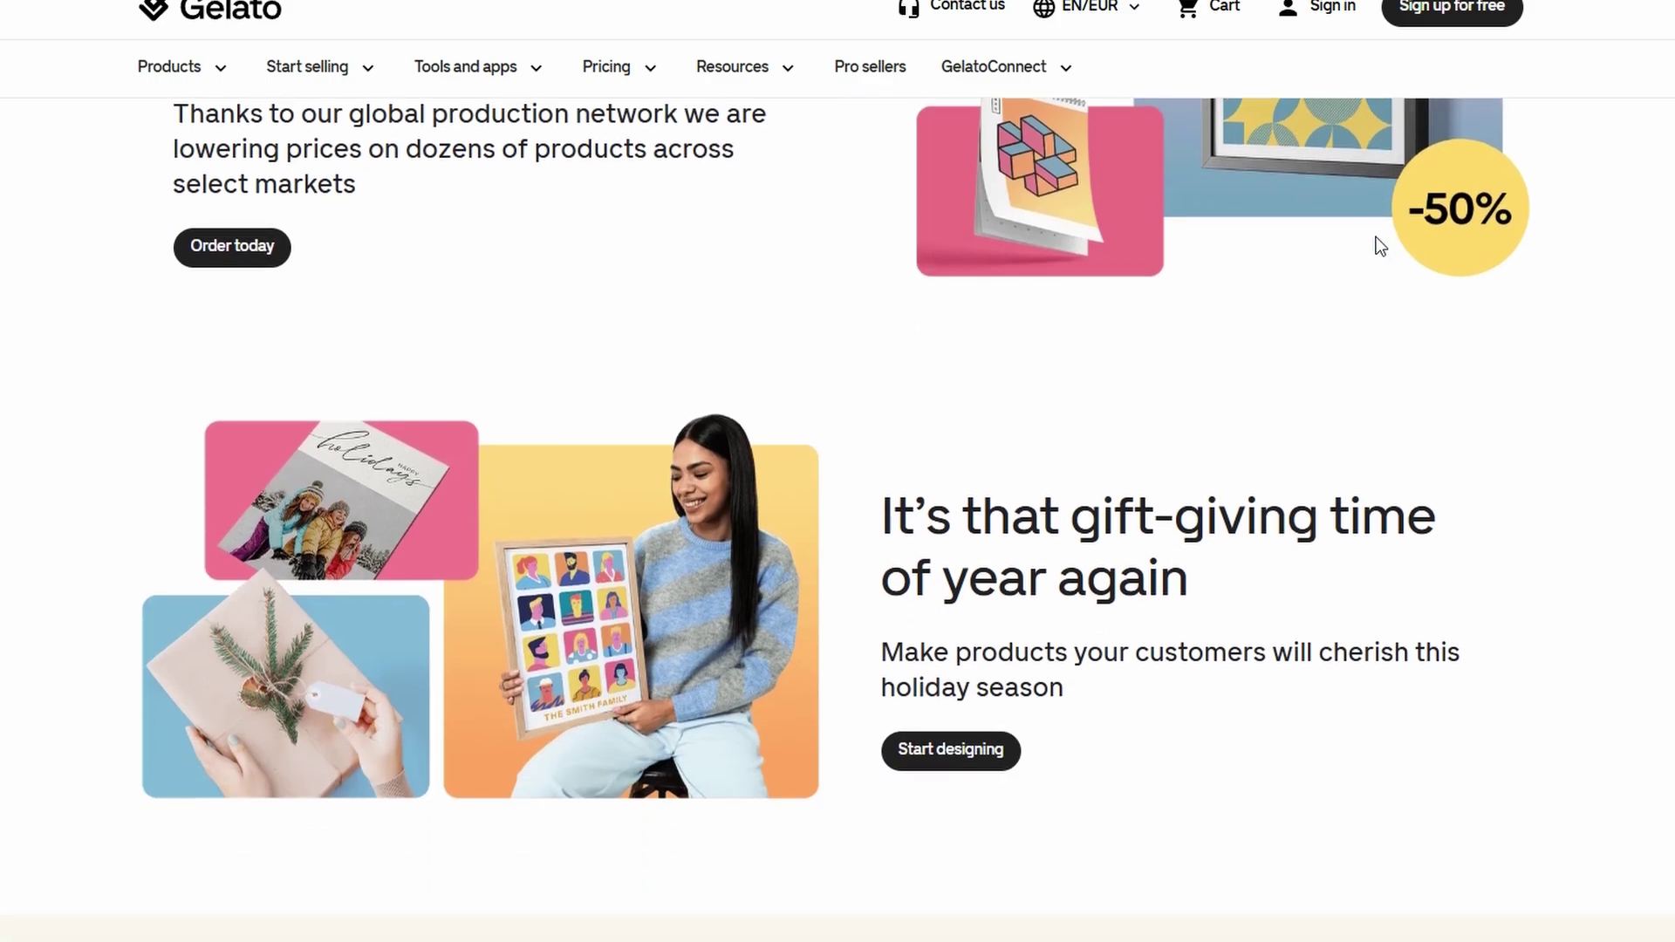
pyautogui.scroll(15, 1375, 237)
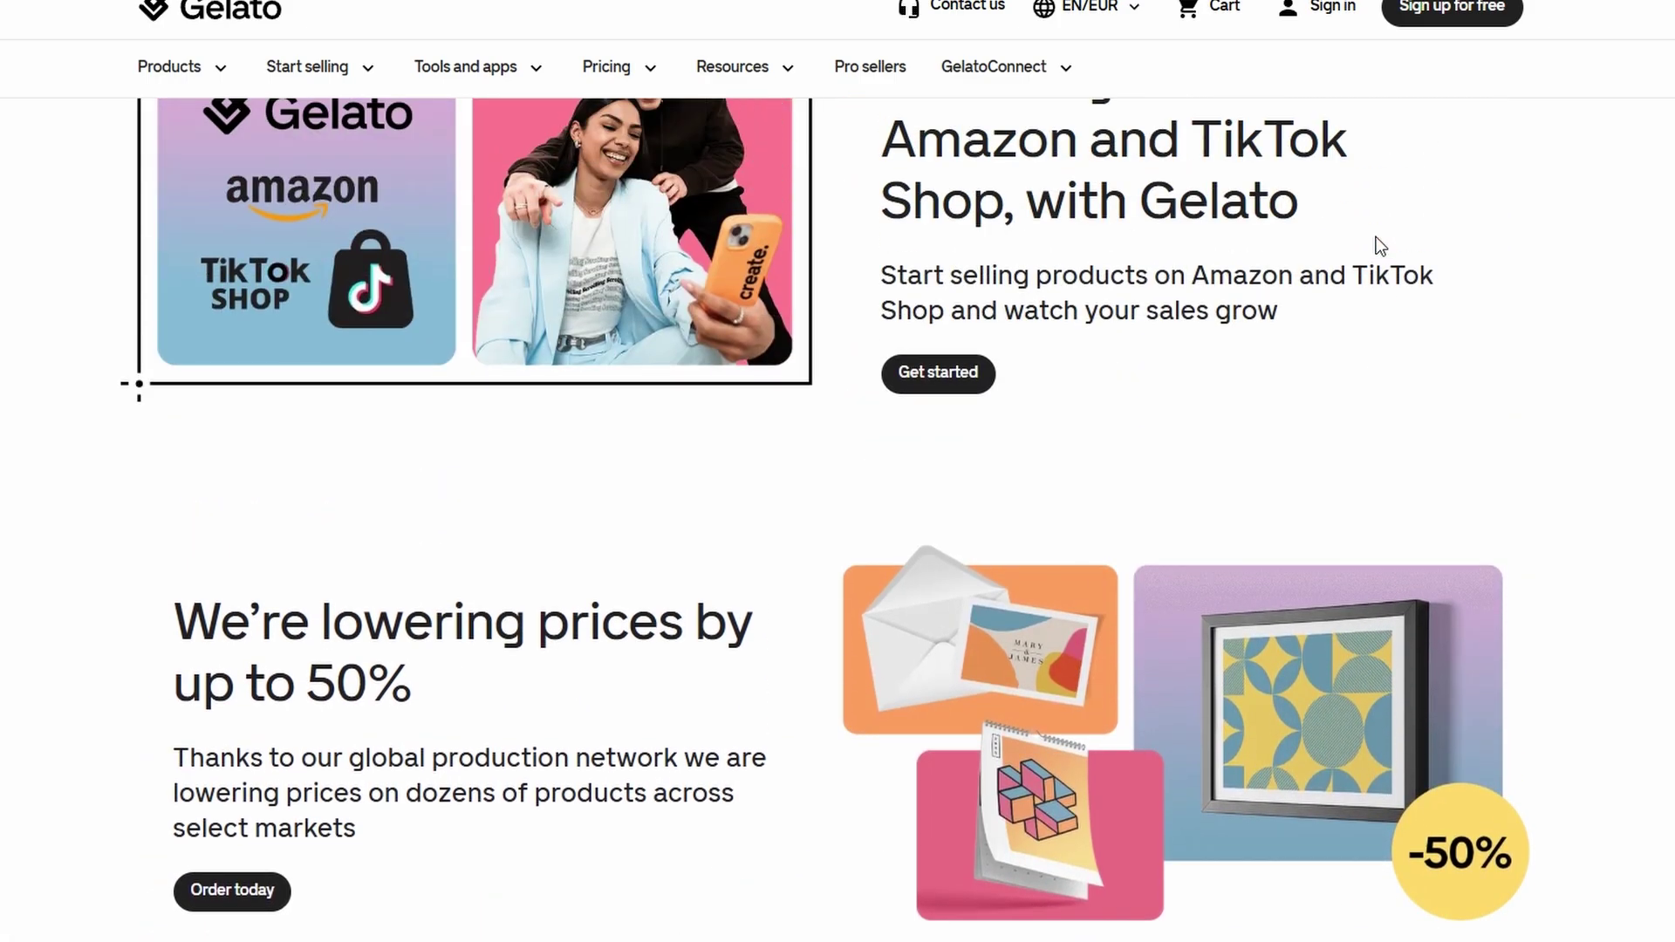
pyautogui.scroll(4, 1376, 237)
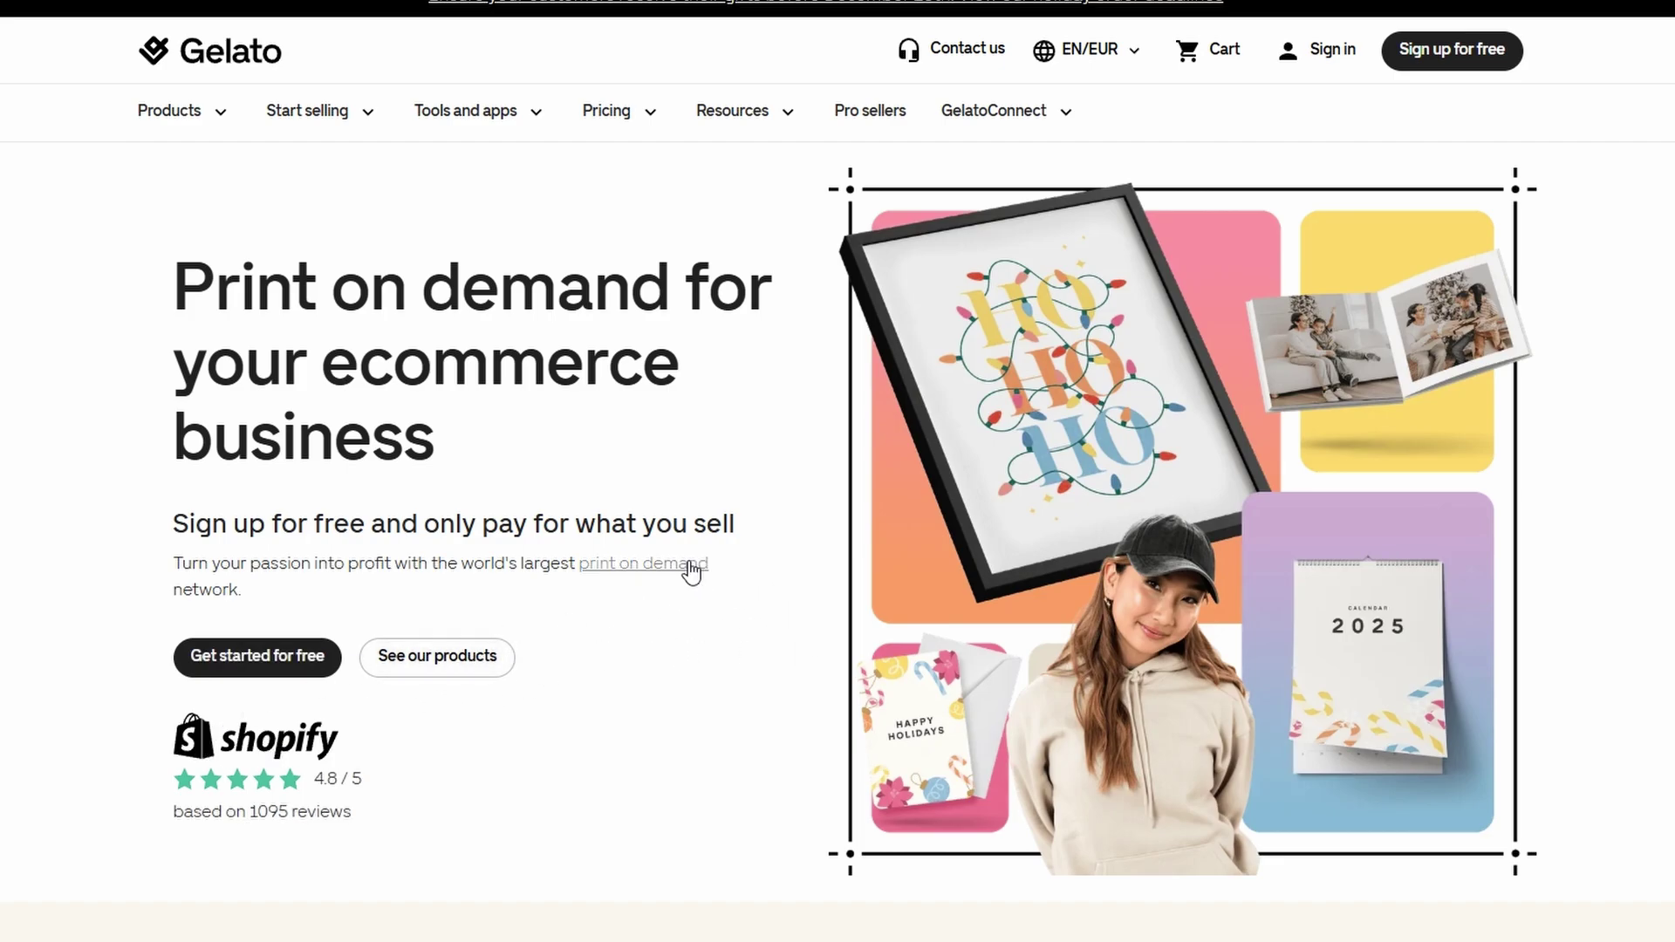
pyautogui.scroll(-4, 678, 566)
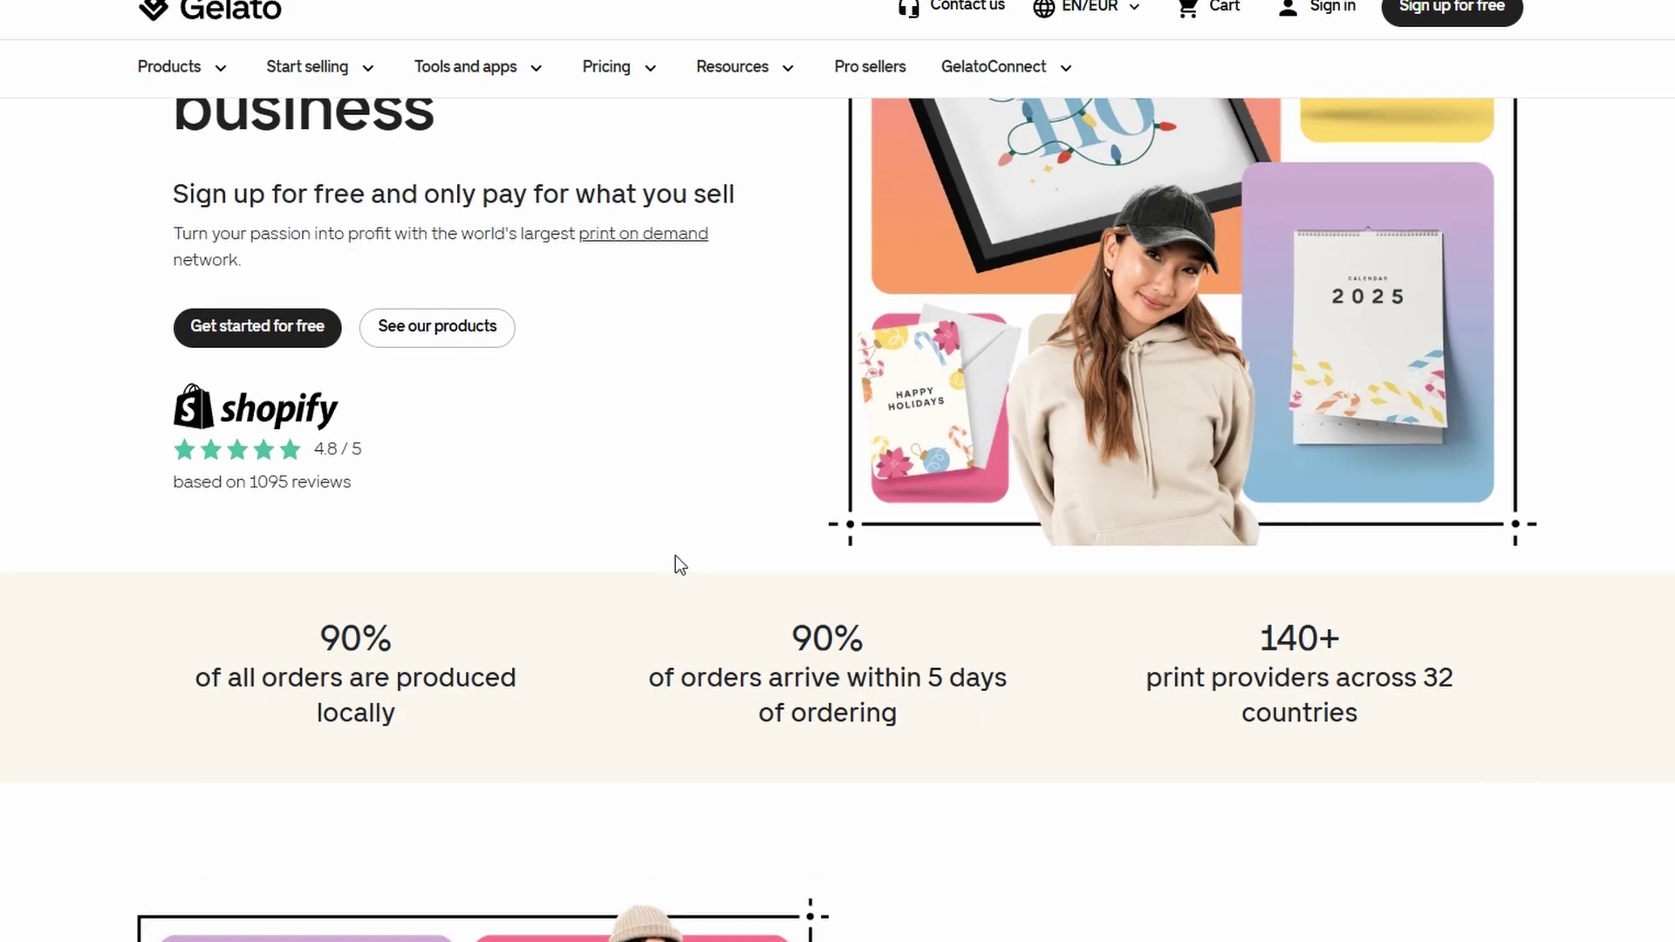
pyautogui.scroll(-5, 676, 556)
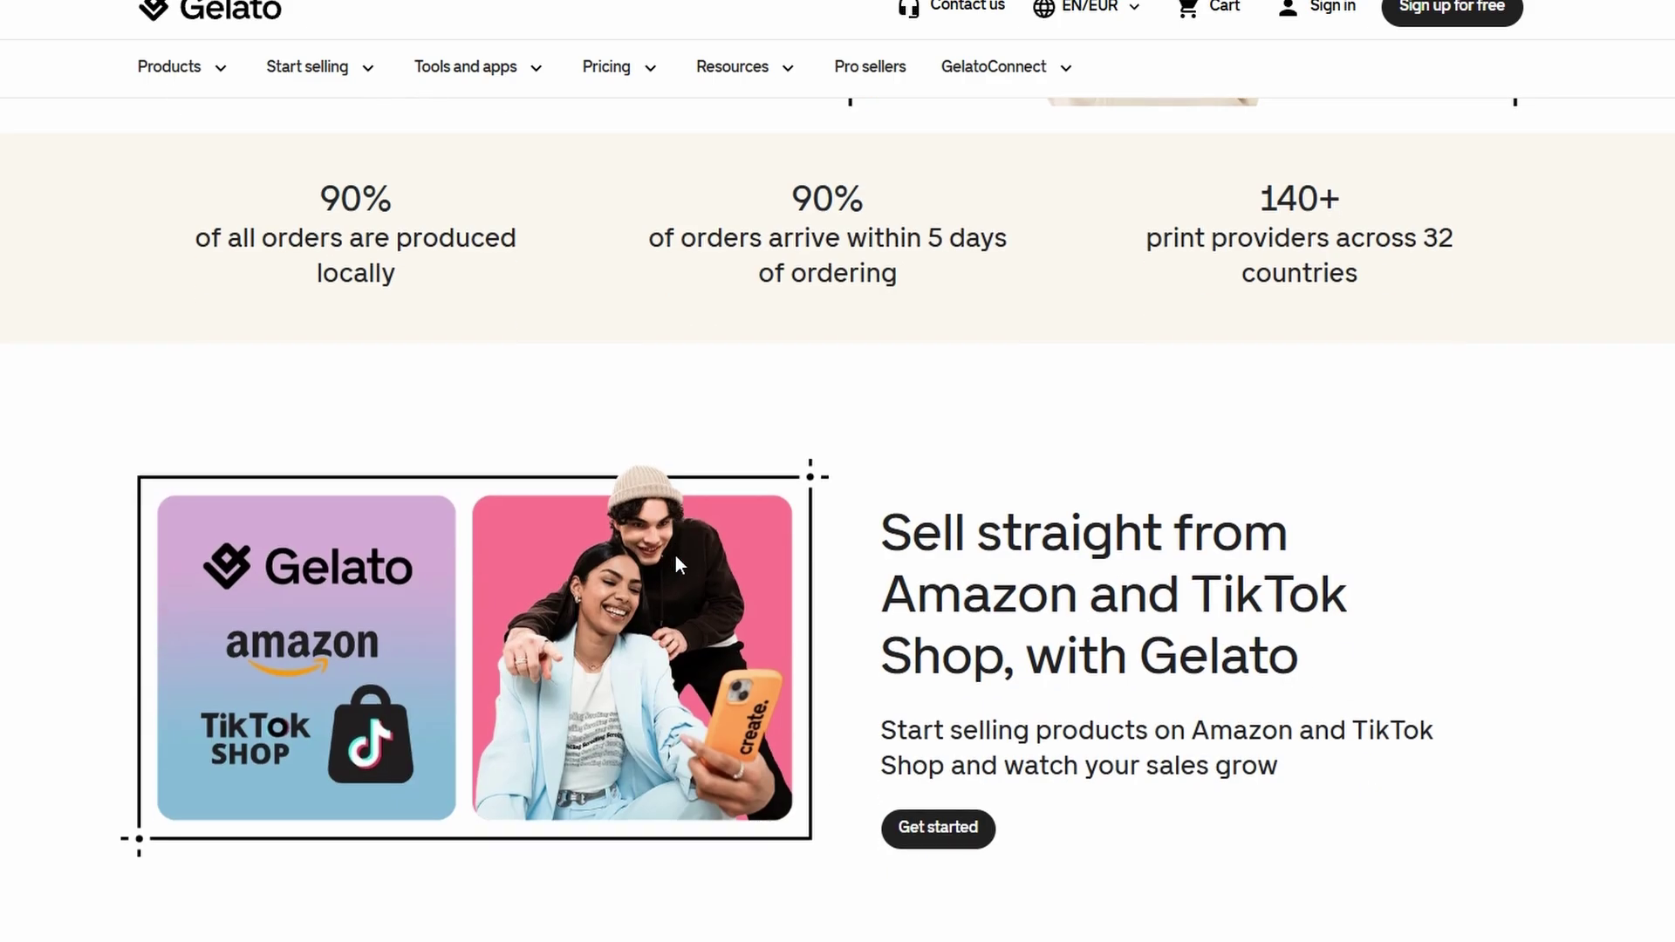
pyautogui.scroll(8, 675, 555)
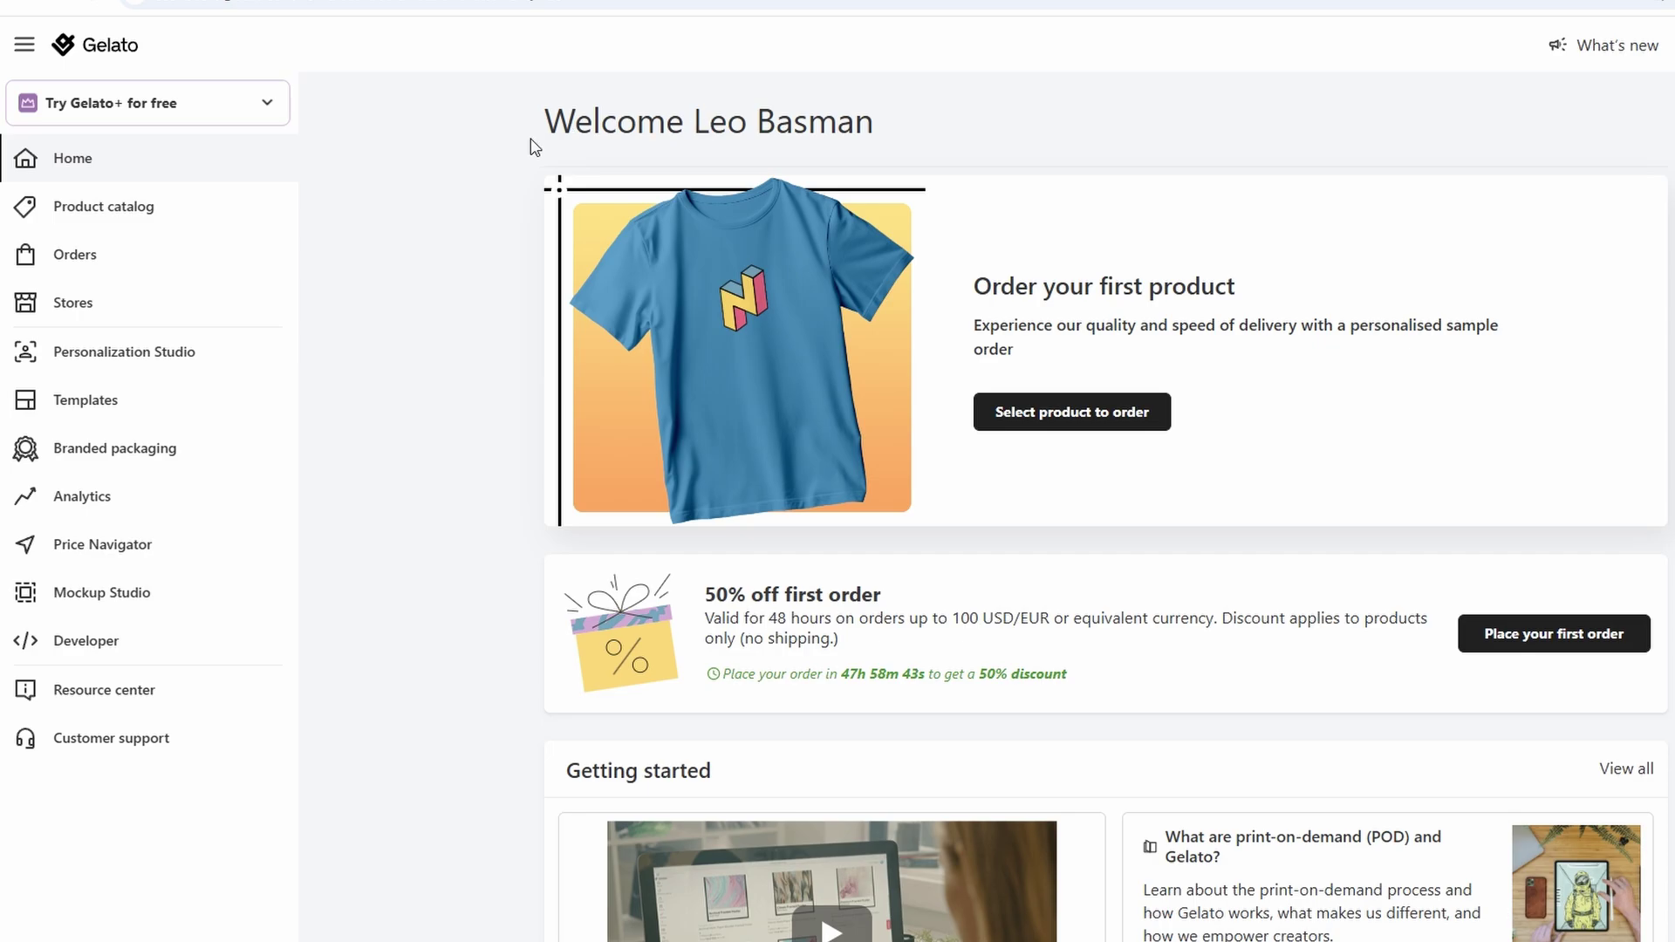
# Step: Look over the account dashboard's getting-started guides, recommended bestsellers and suggestions, and open the product catalog
pyautogui.scroll(-10, 1189, 269)
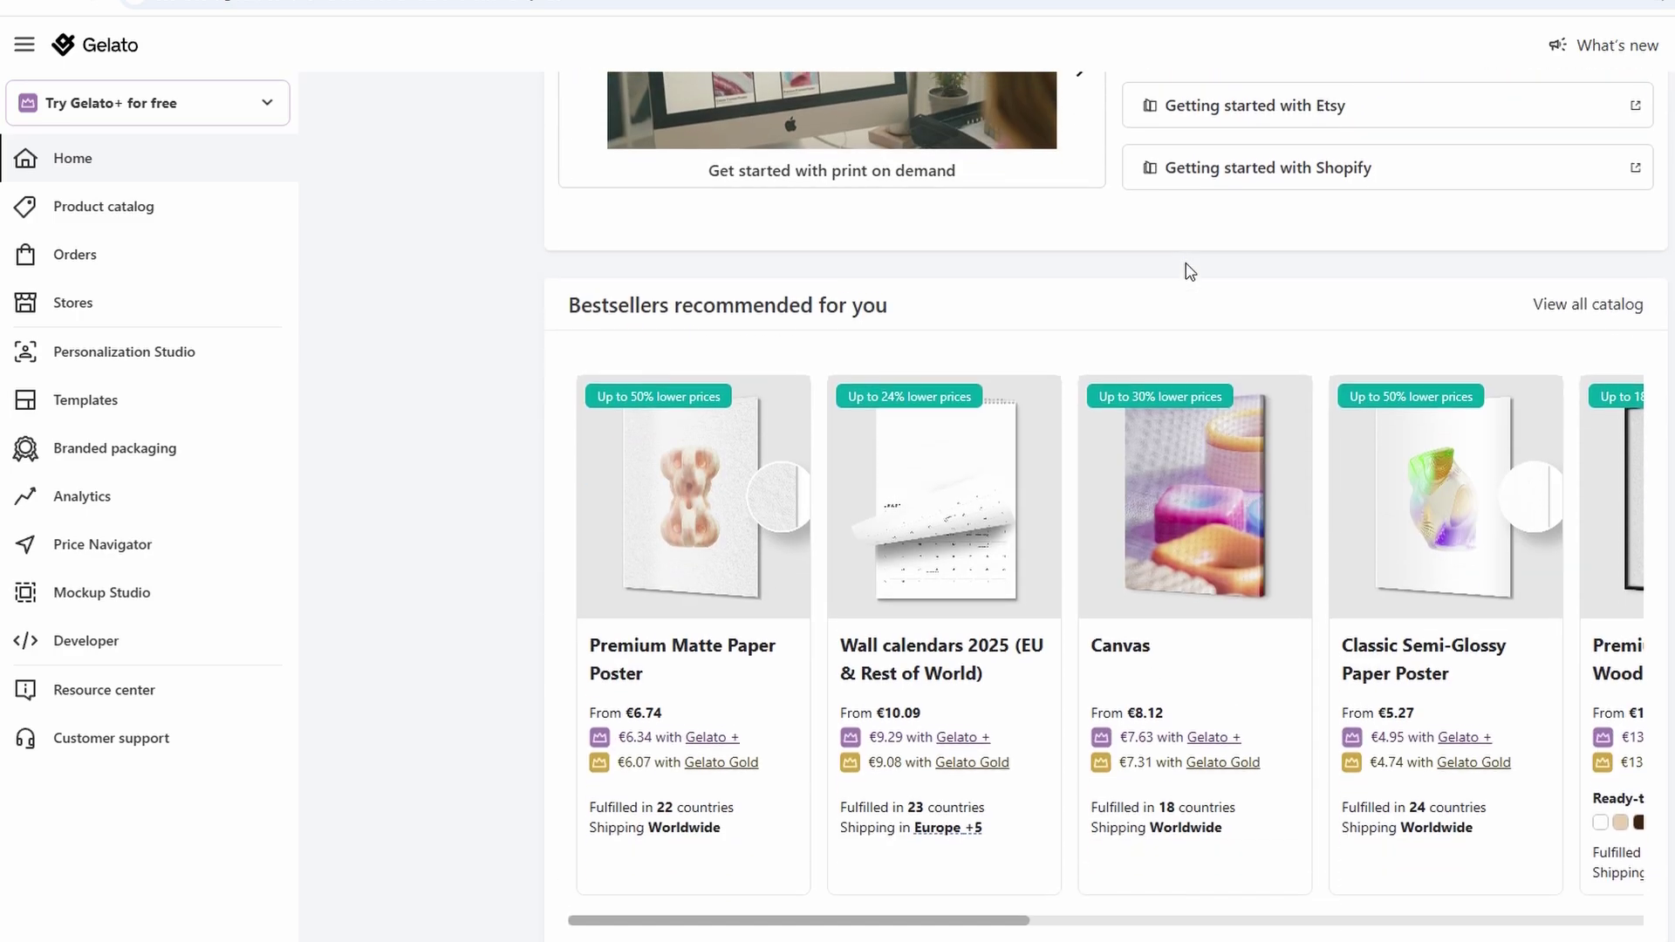
pyautogui.scroll(-7, 1189, 270)
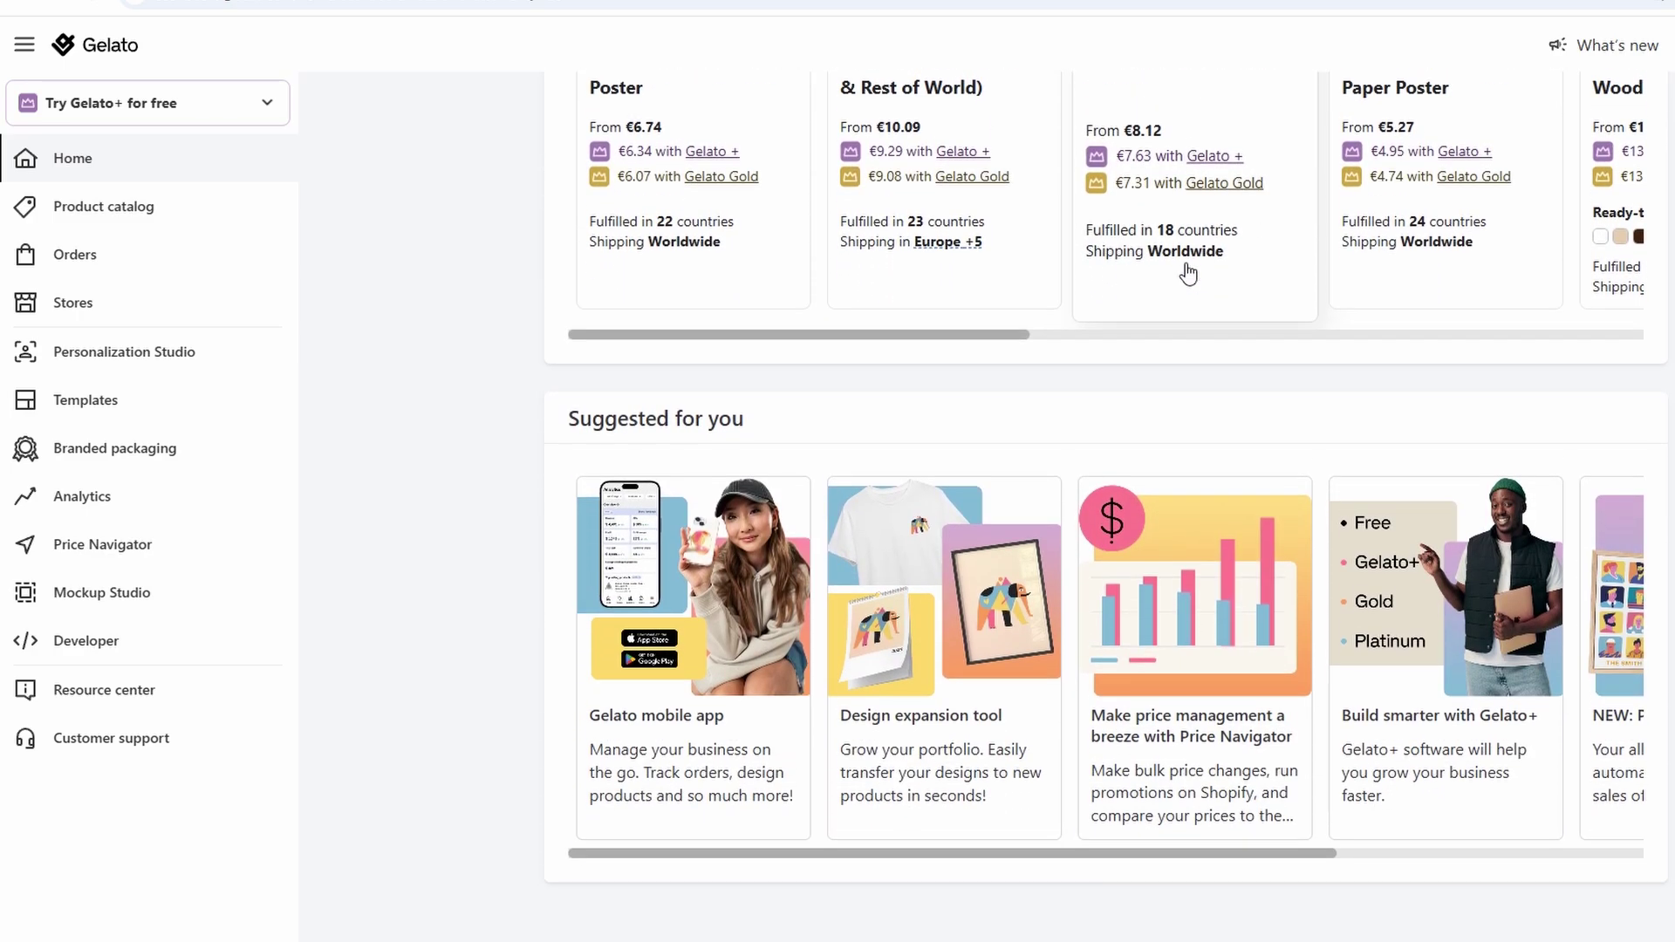
pyautogui.scroll(17, 1189, 272)
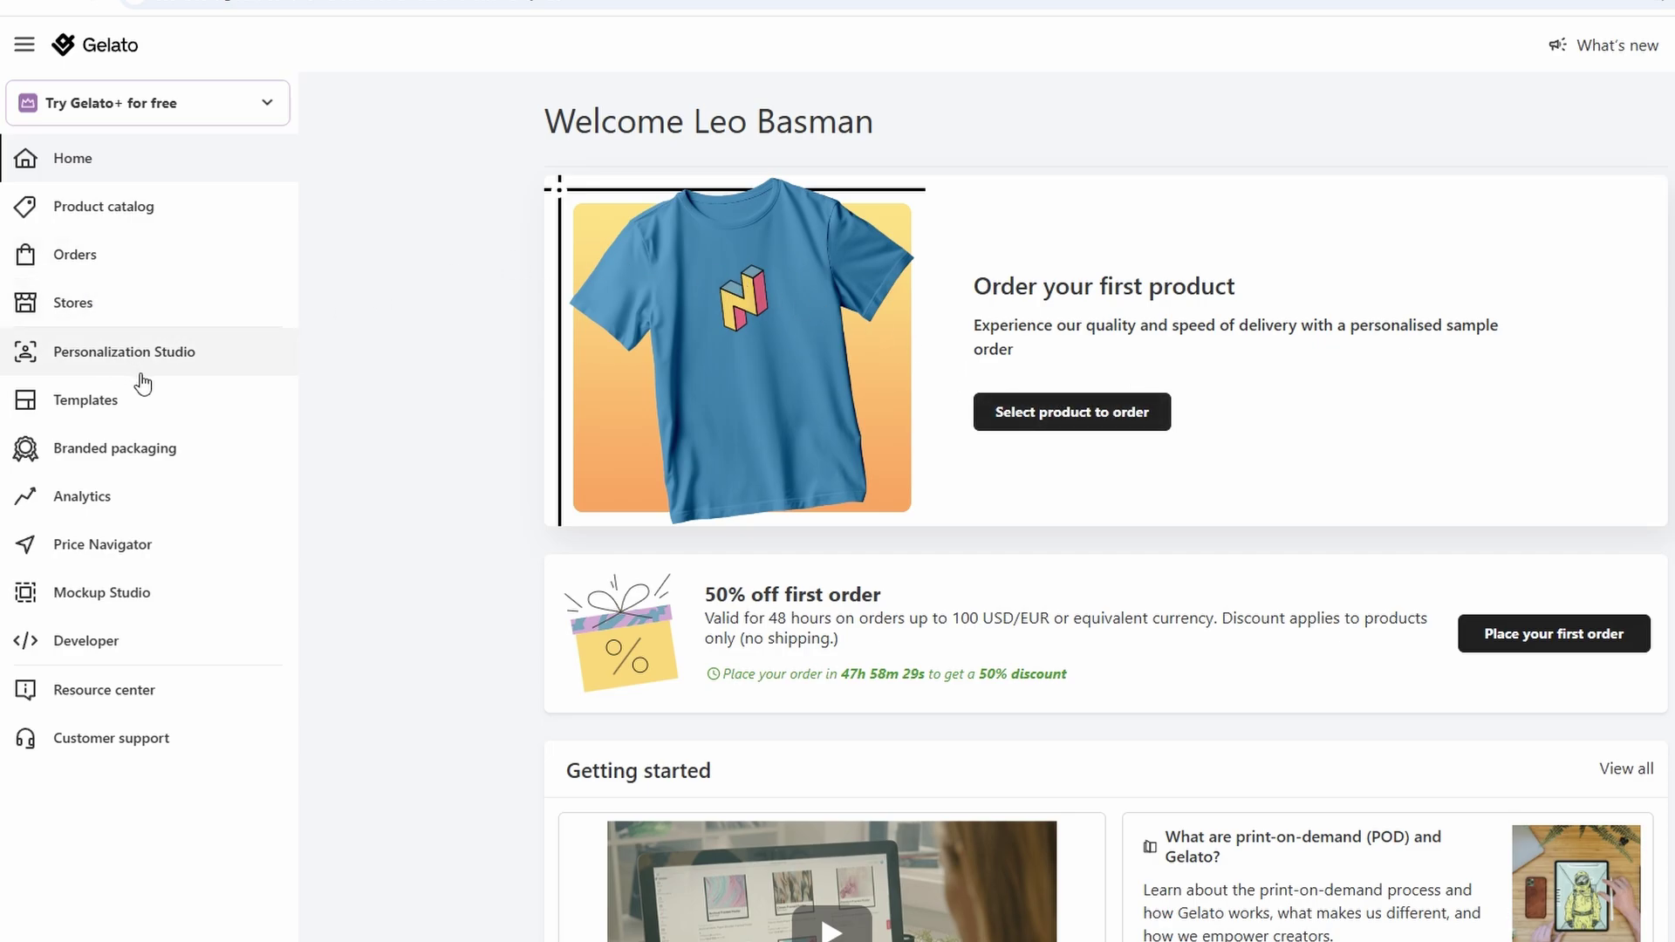
pyautogui.click(128, 222)
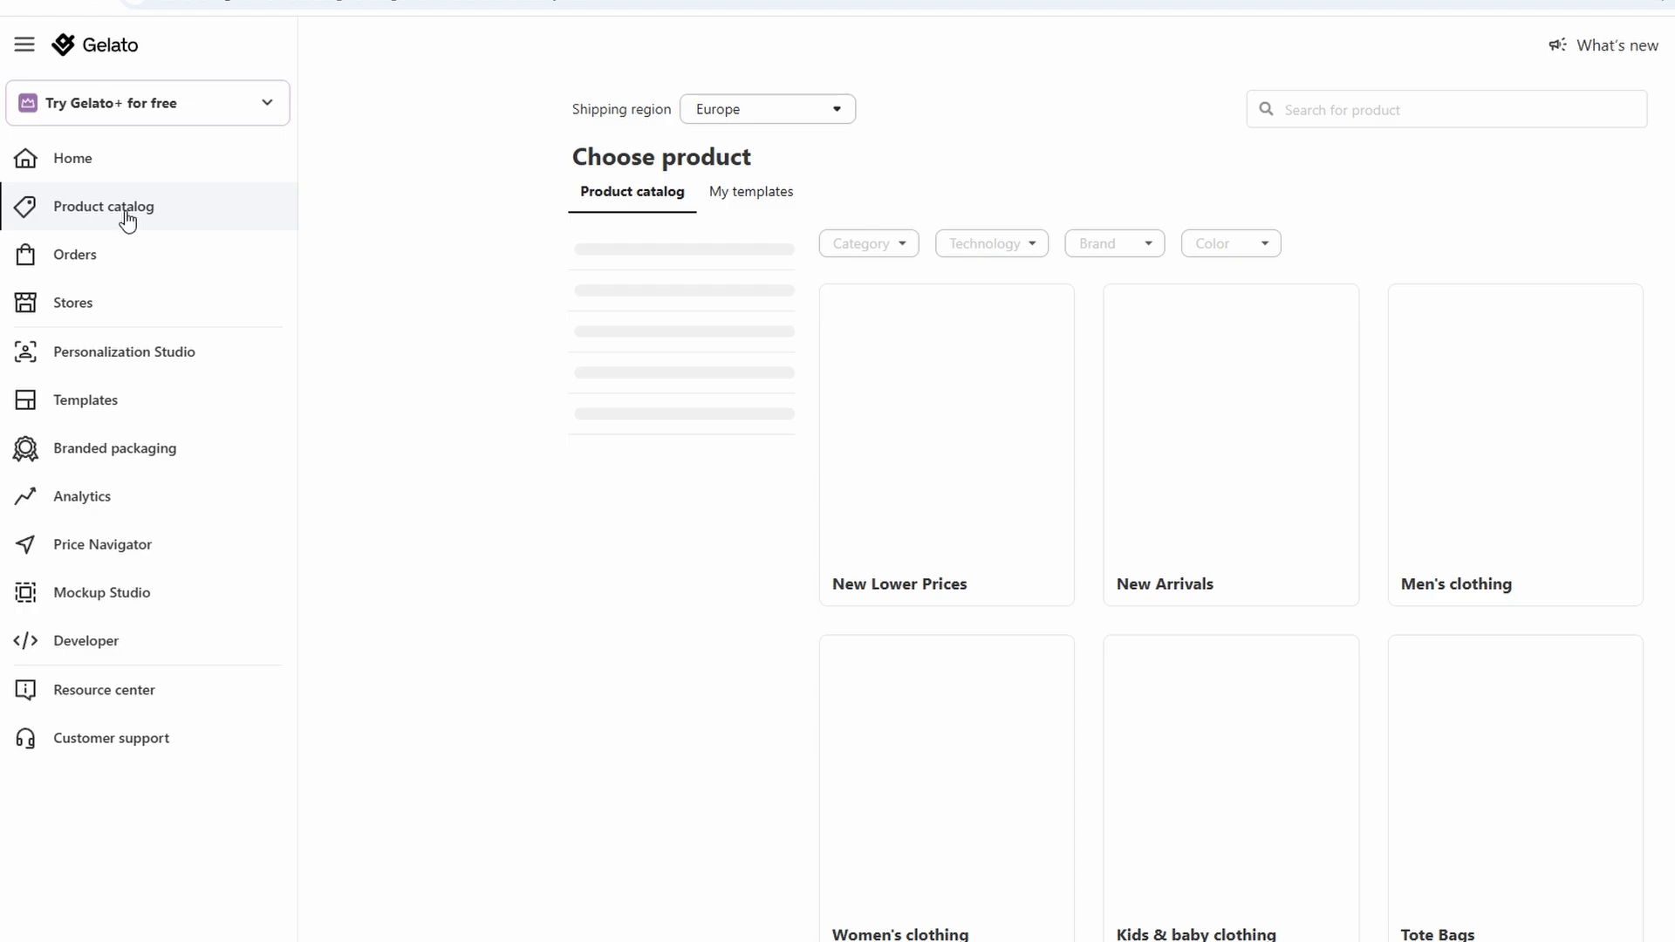
# Step: Open the store connection page and expand the platform comparison to review WooCommerce, TikTok Shop, Wix and Squarespace
pyautogui.click(166, 311)
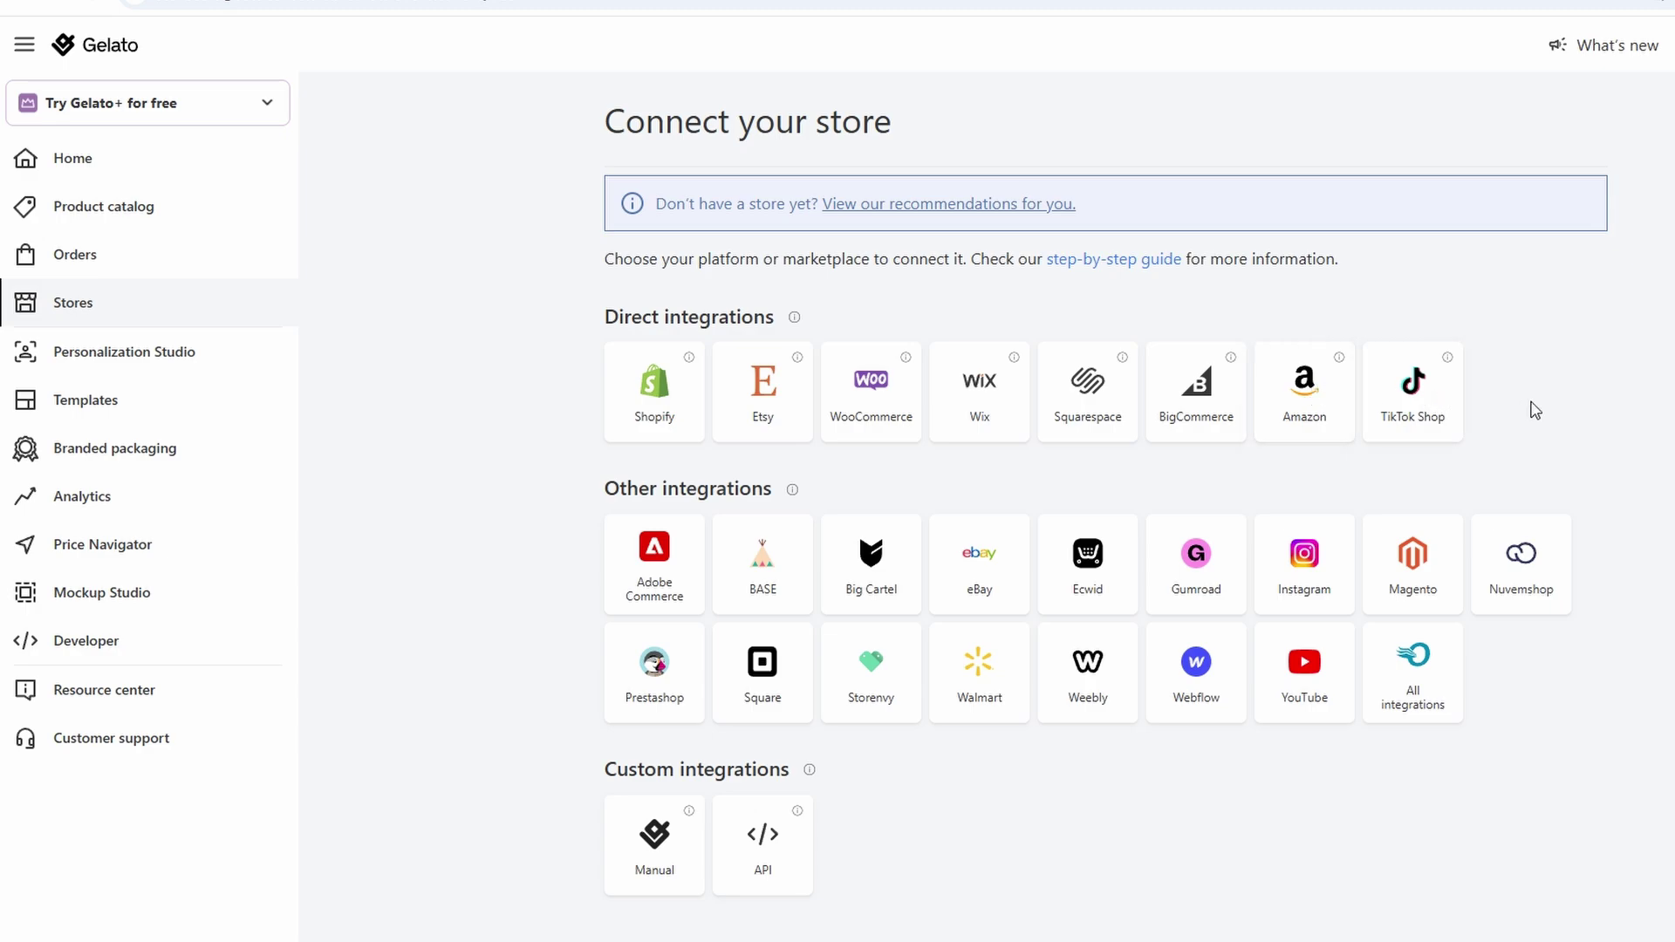
pyautogui.scroll(-7, 1004, 586)
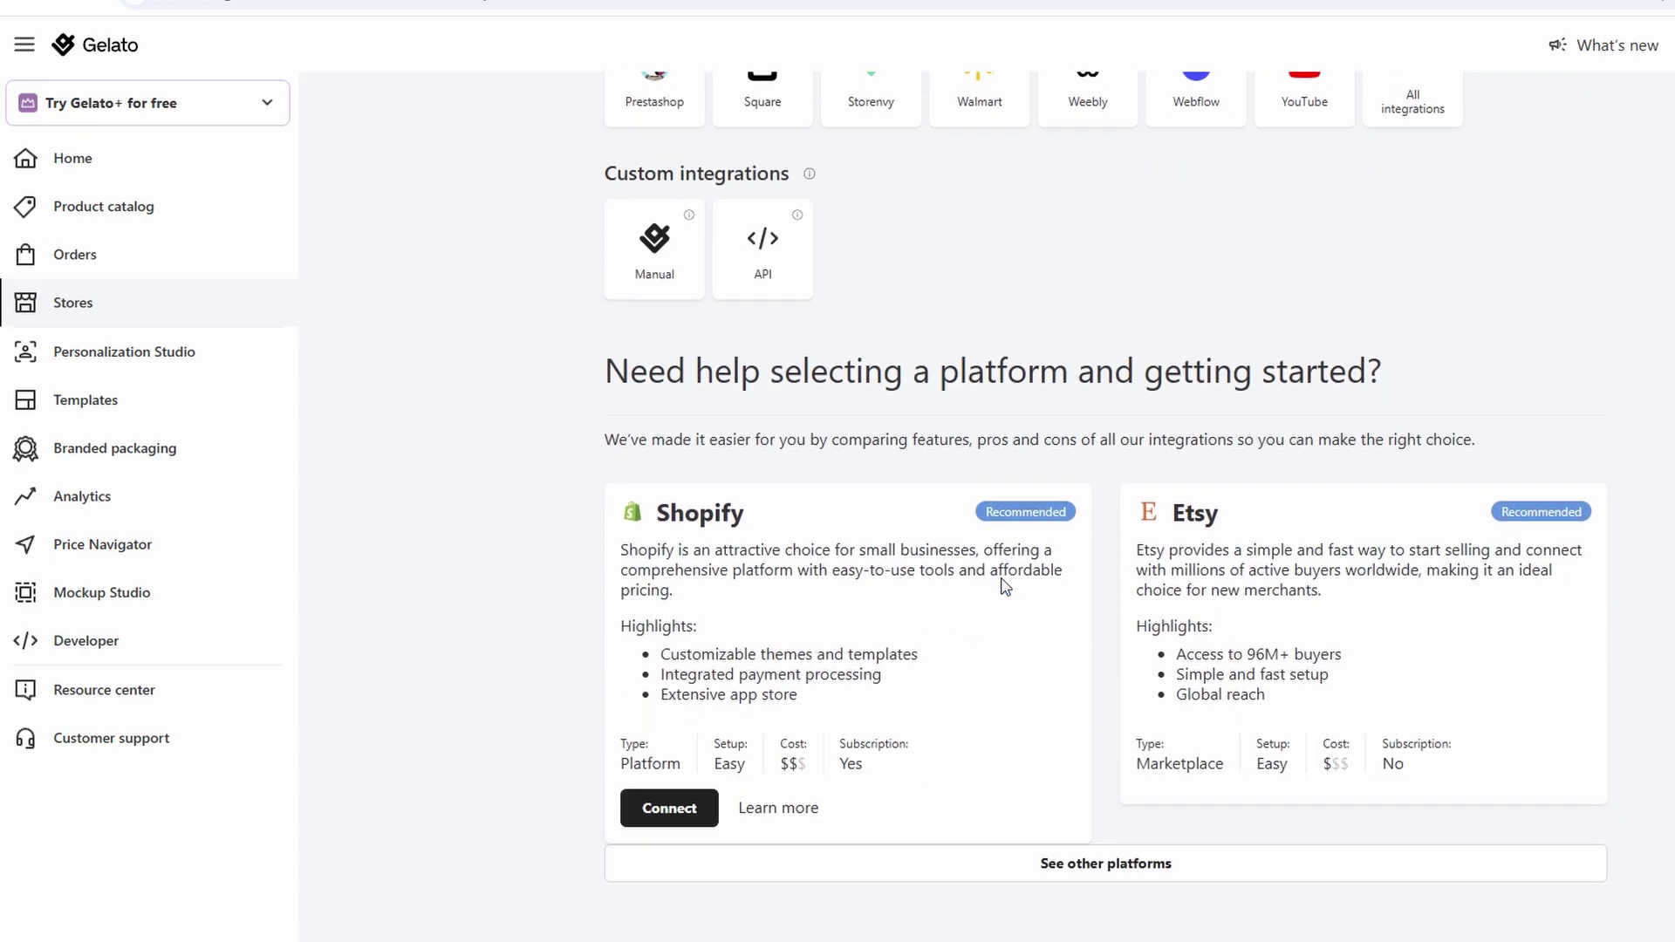
pyautogui.click(1026, 864)
pyautogui.scroll(-2, 1028, 814)
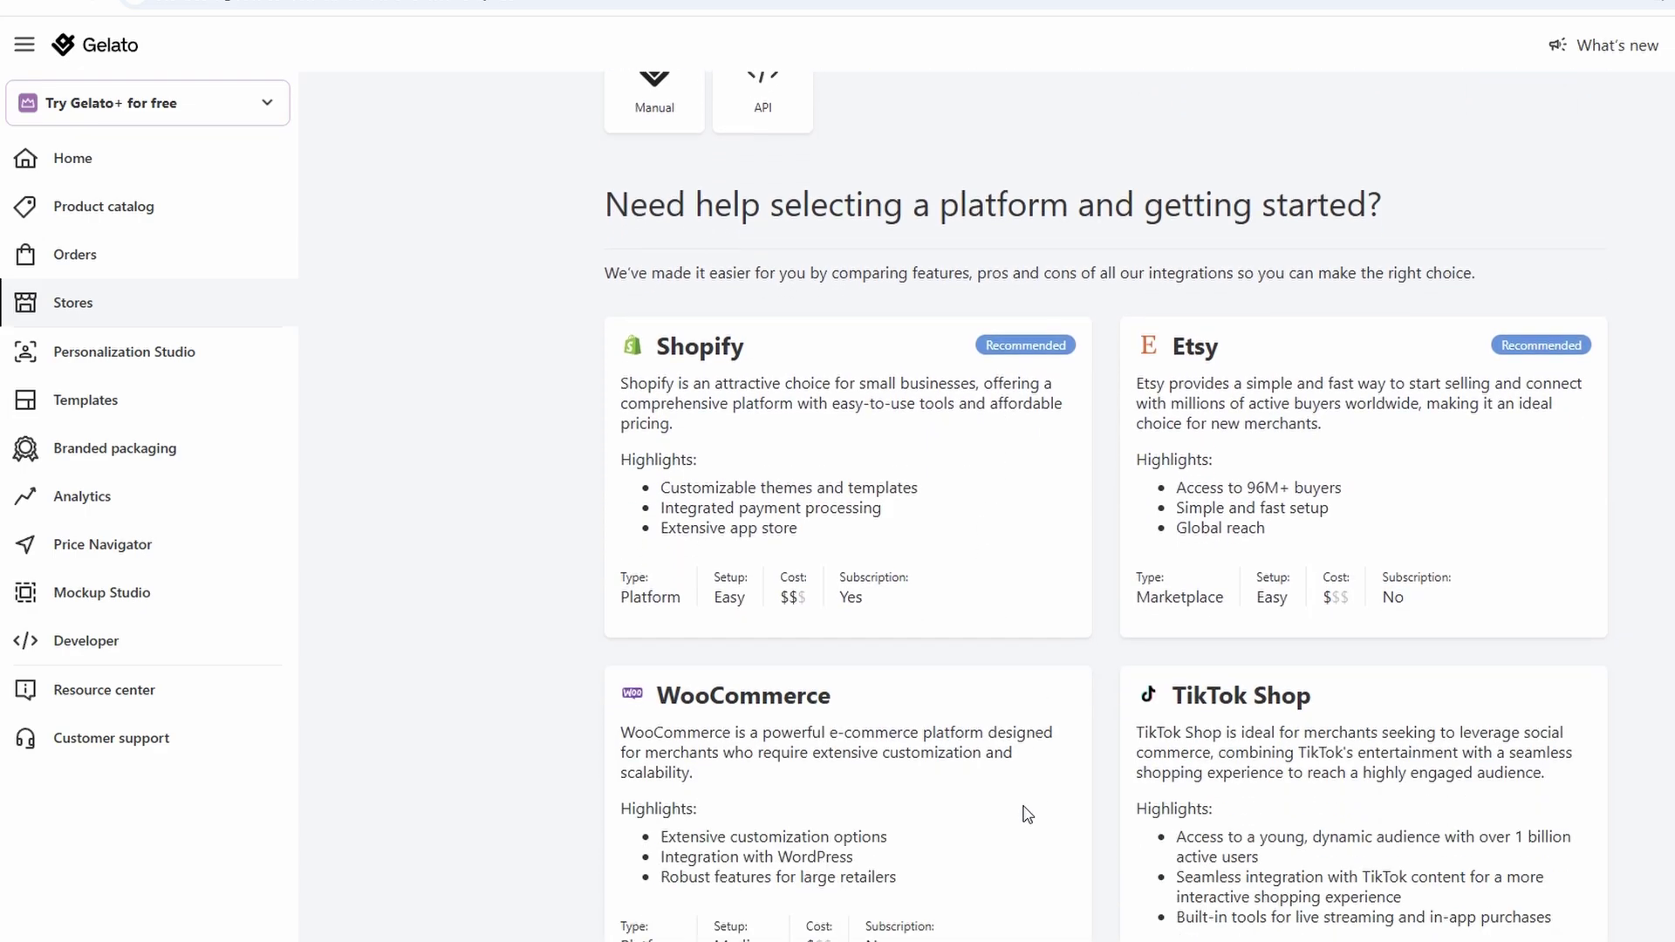
pyautogui.scroll(-4, 1028, 814)
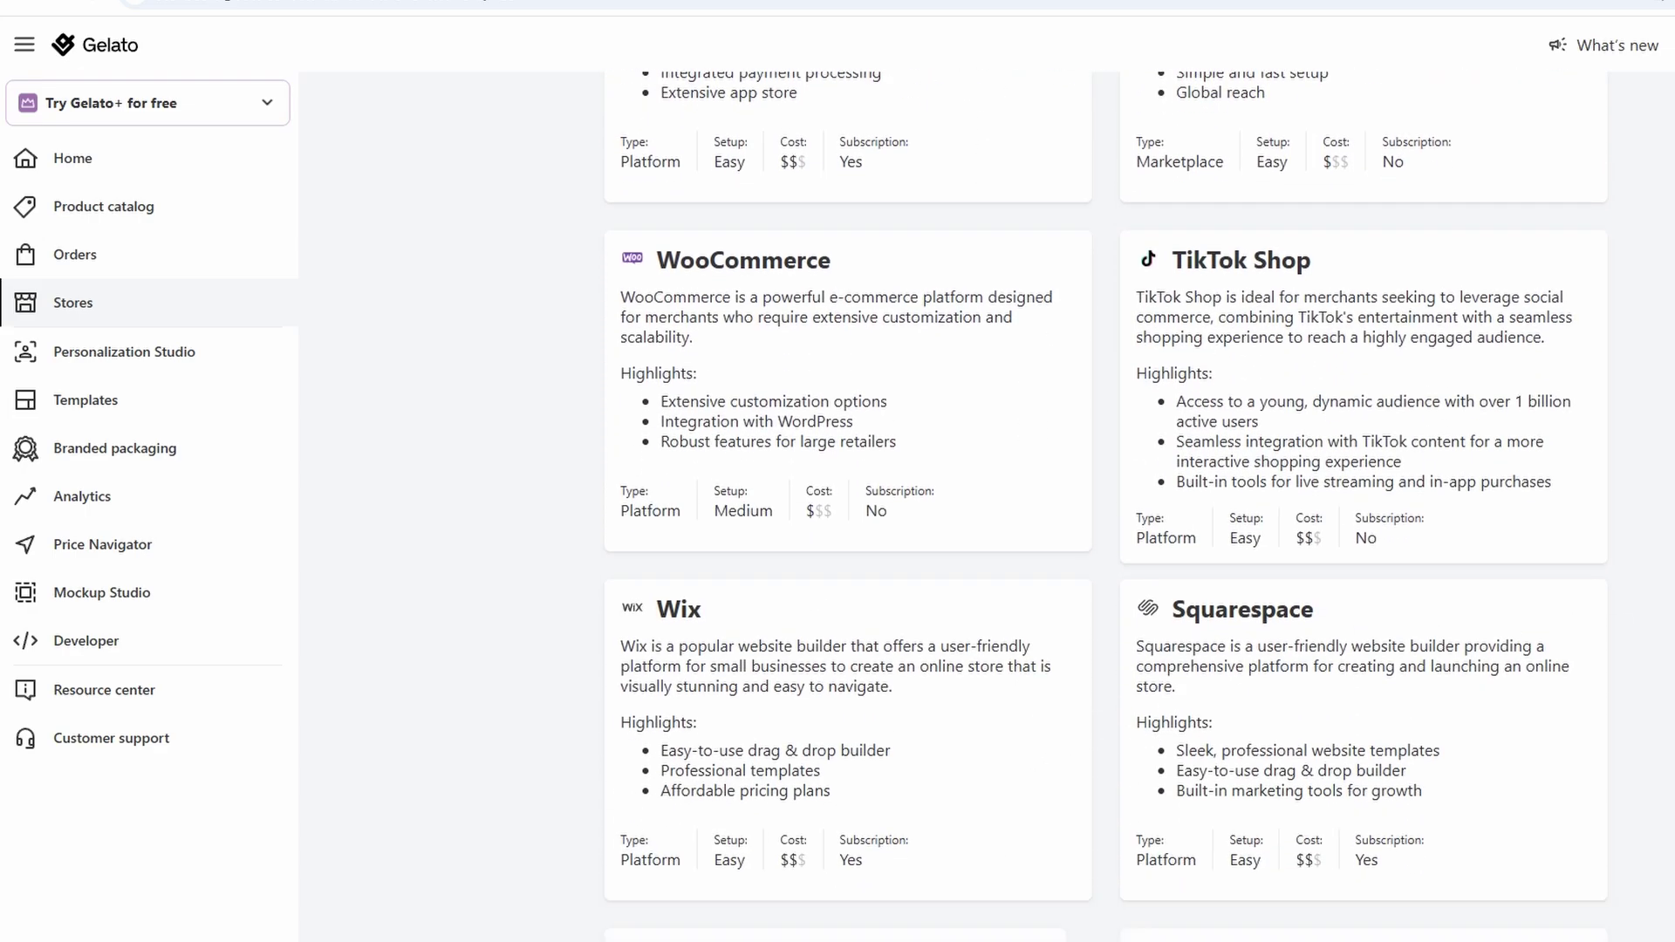
# Step: Review the remaining store integrations in the platform comparison, from BigCommerce and Amazon through eBay, Ecwid, Order Desk and Custom to API
pyautogui.scroll(-4, 1106, 506)
pyautogui.scroll(-6, 1106, 506)
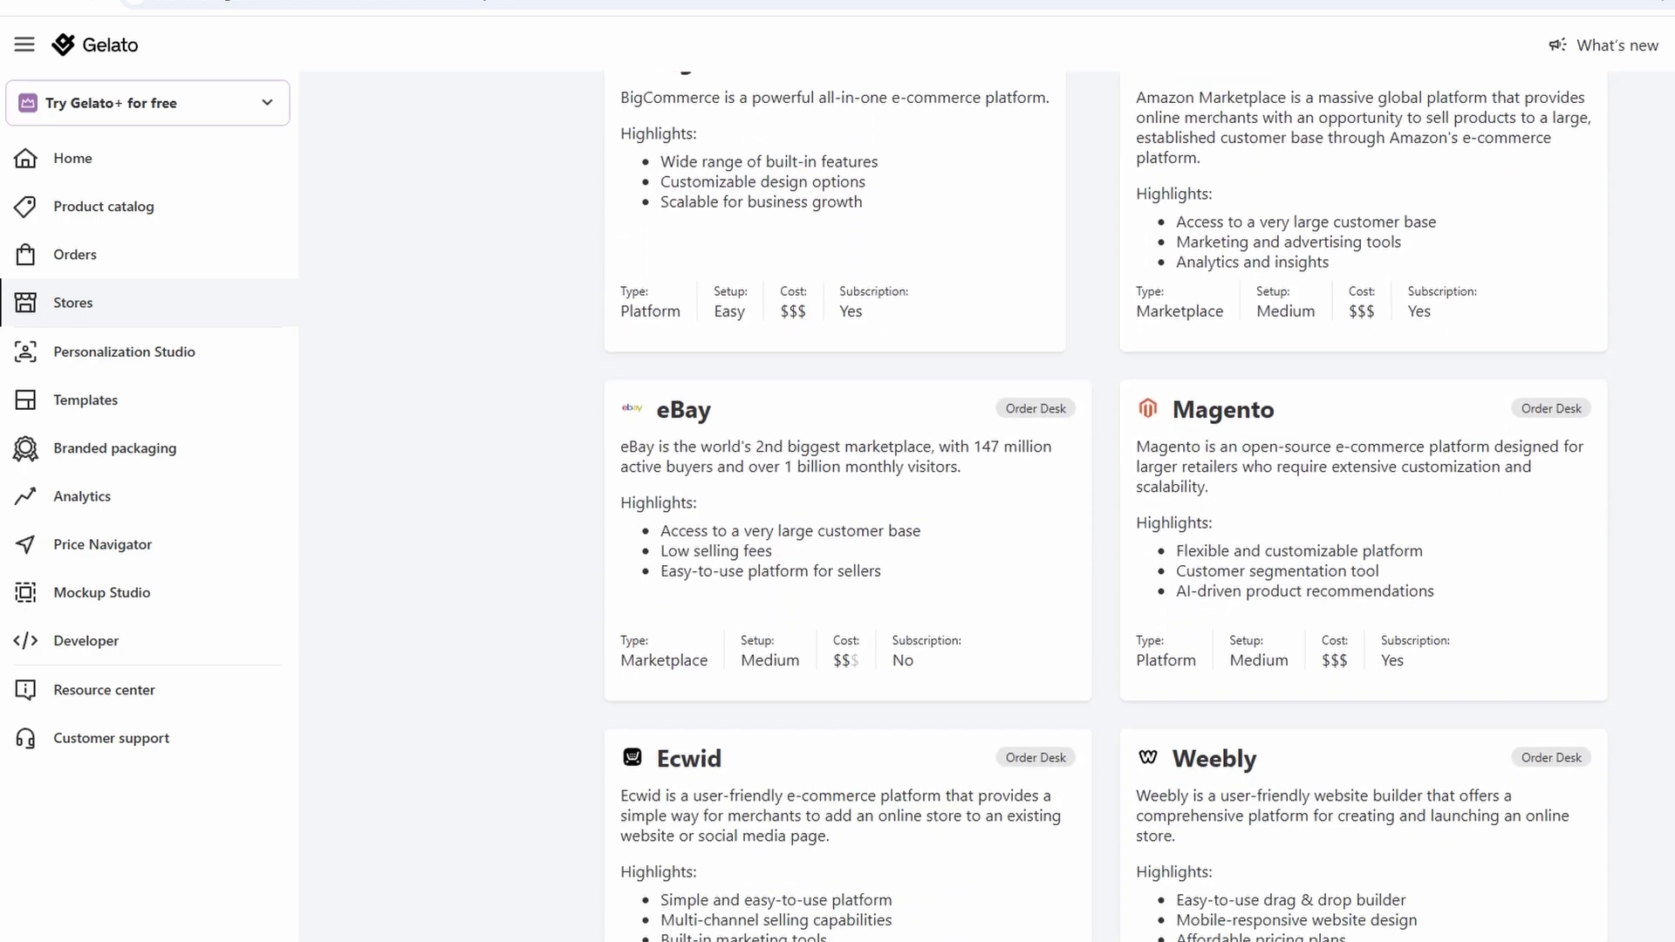
pyautogui.scroll(-1, 1106, 506)
pyautogui.scroll(-6, 1105, 506)
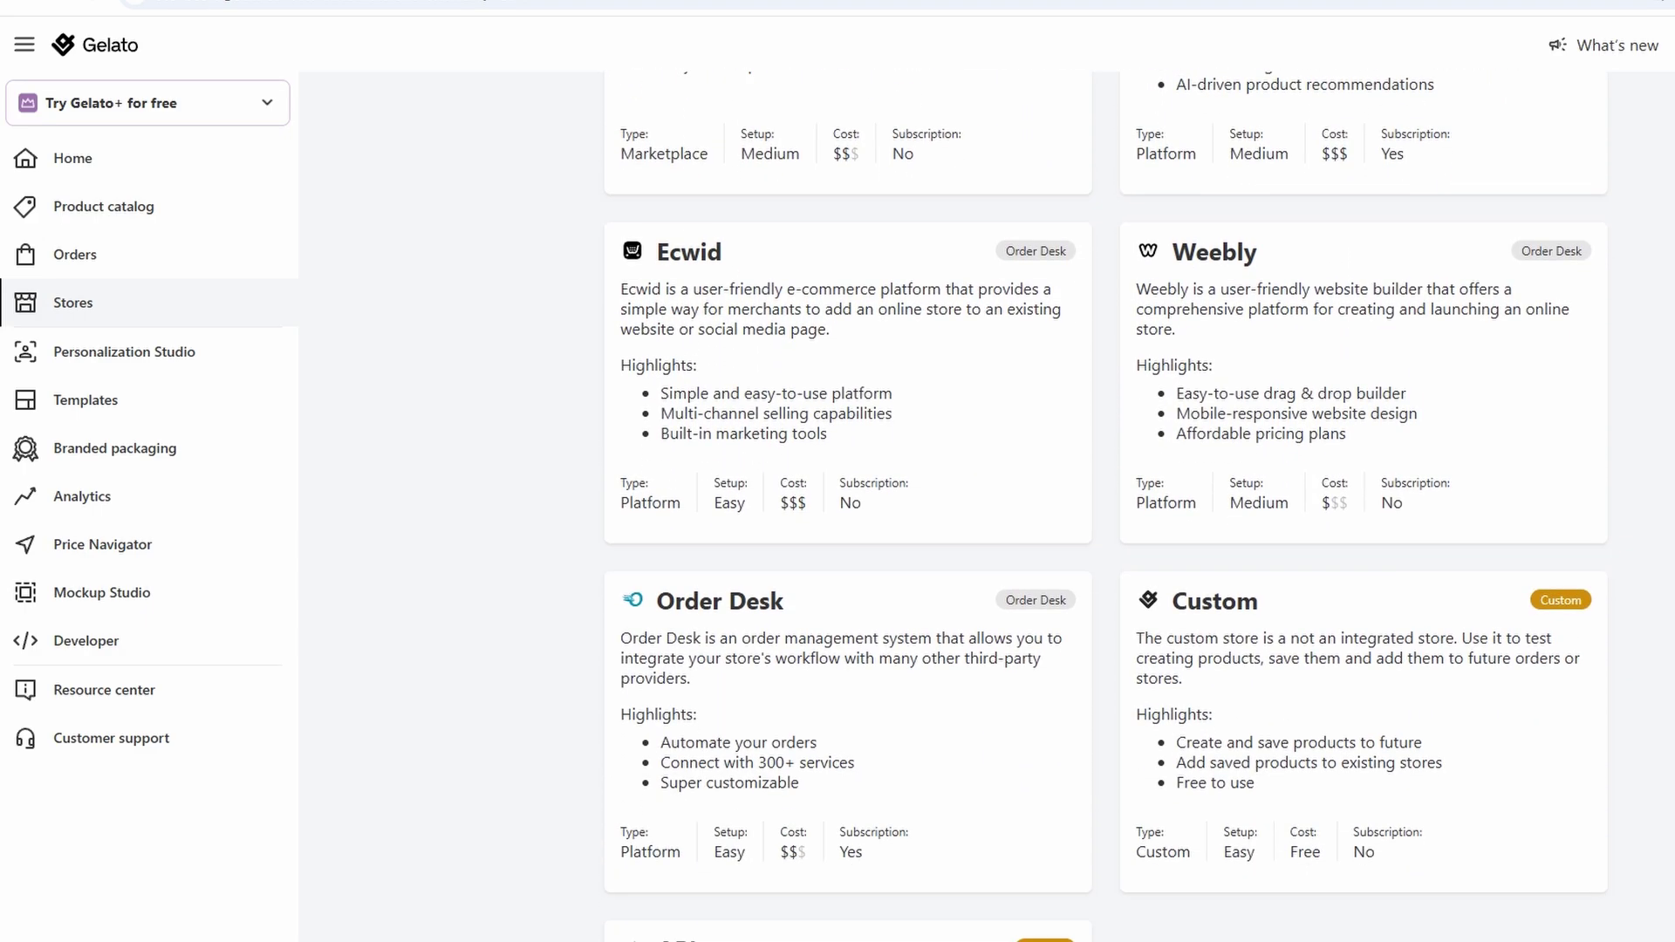
pyautogui.scroll(-1, 1105, 506)
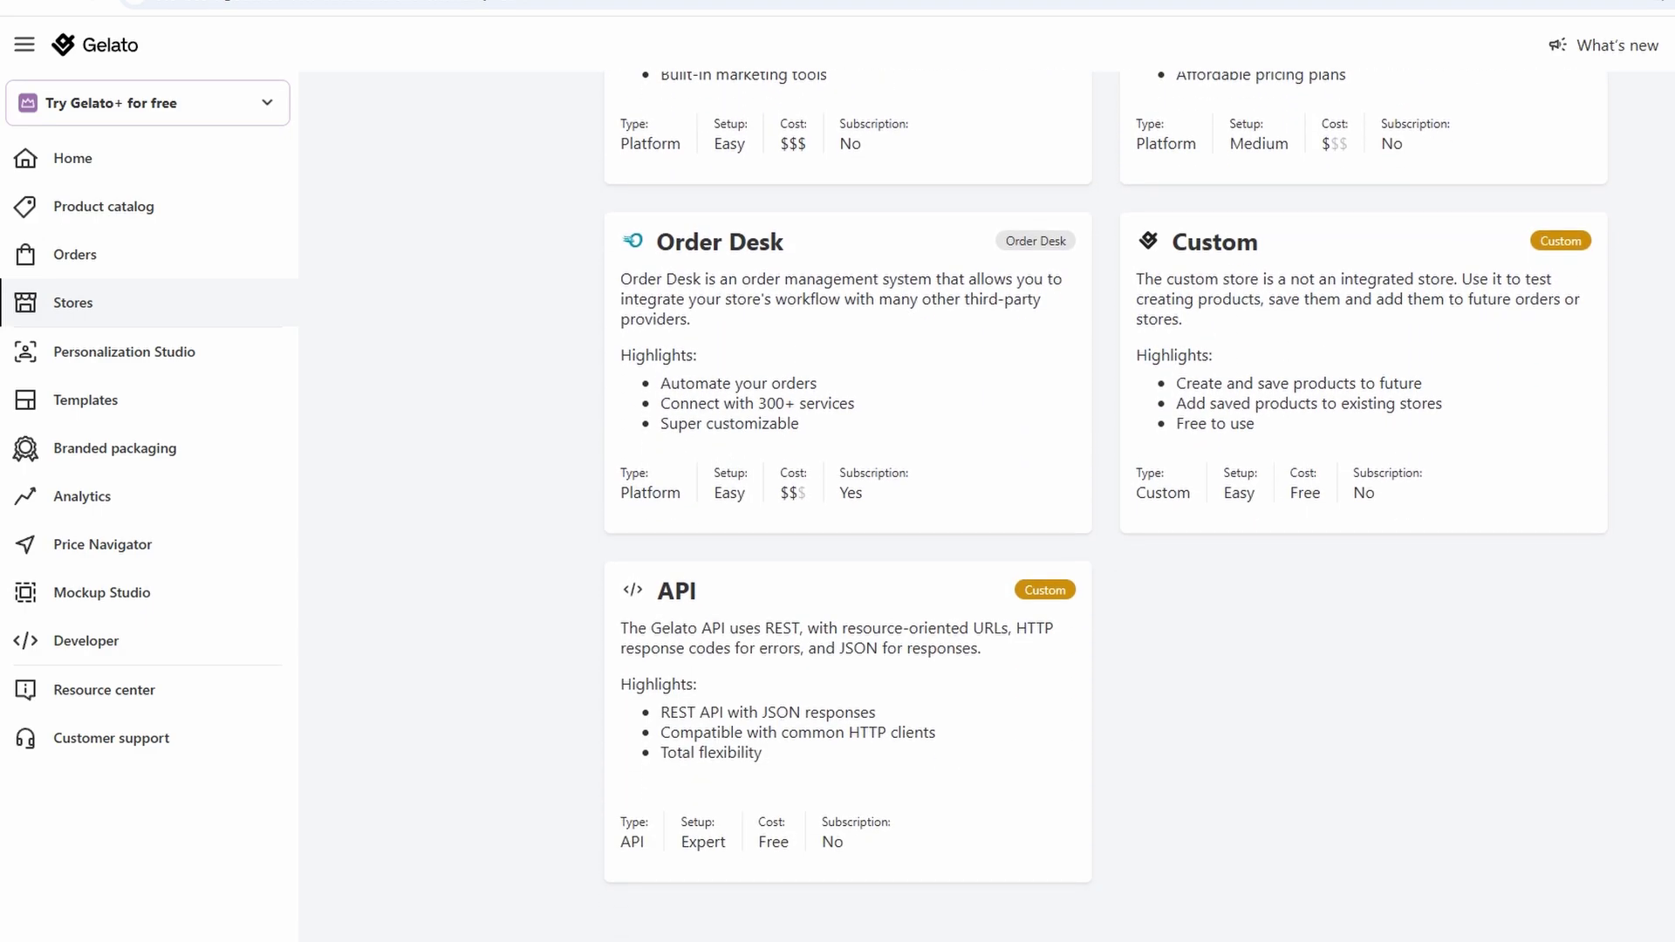
pyautogui.scroll(17, 1105, 506)
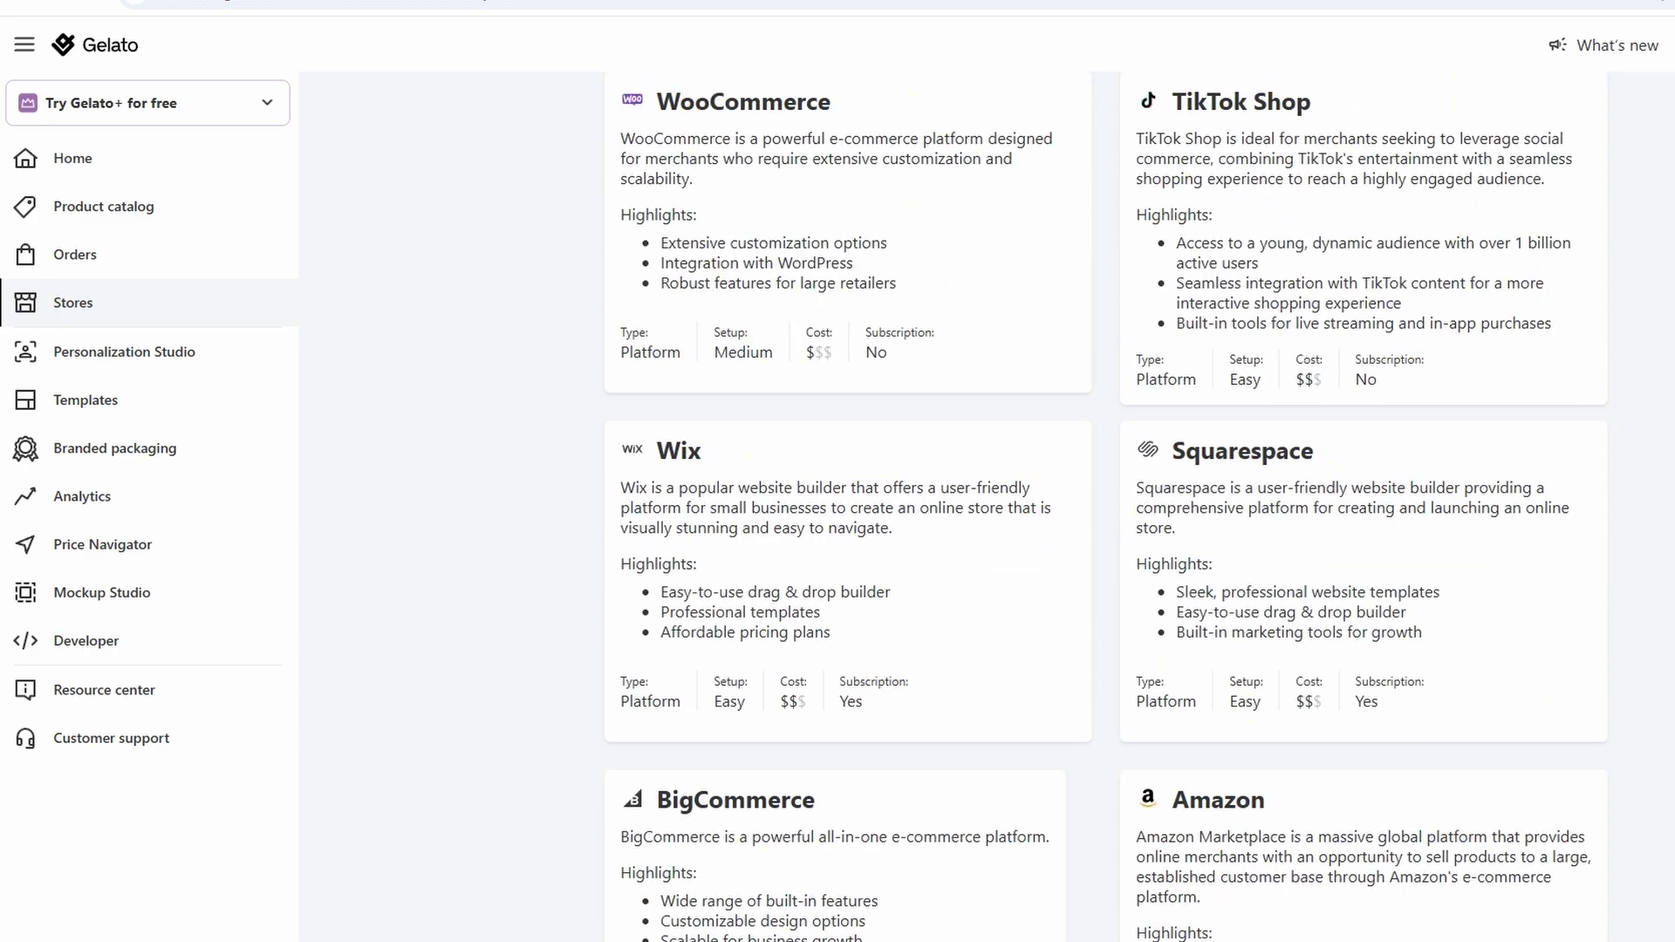
pyautogui.scroll(4, 1106, 506)
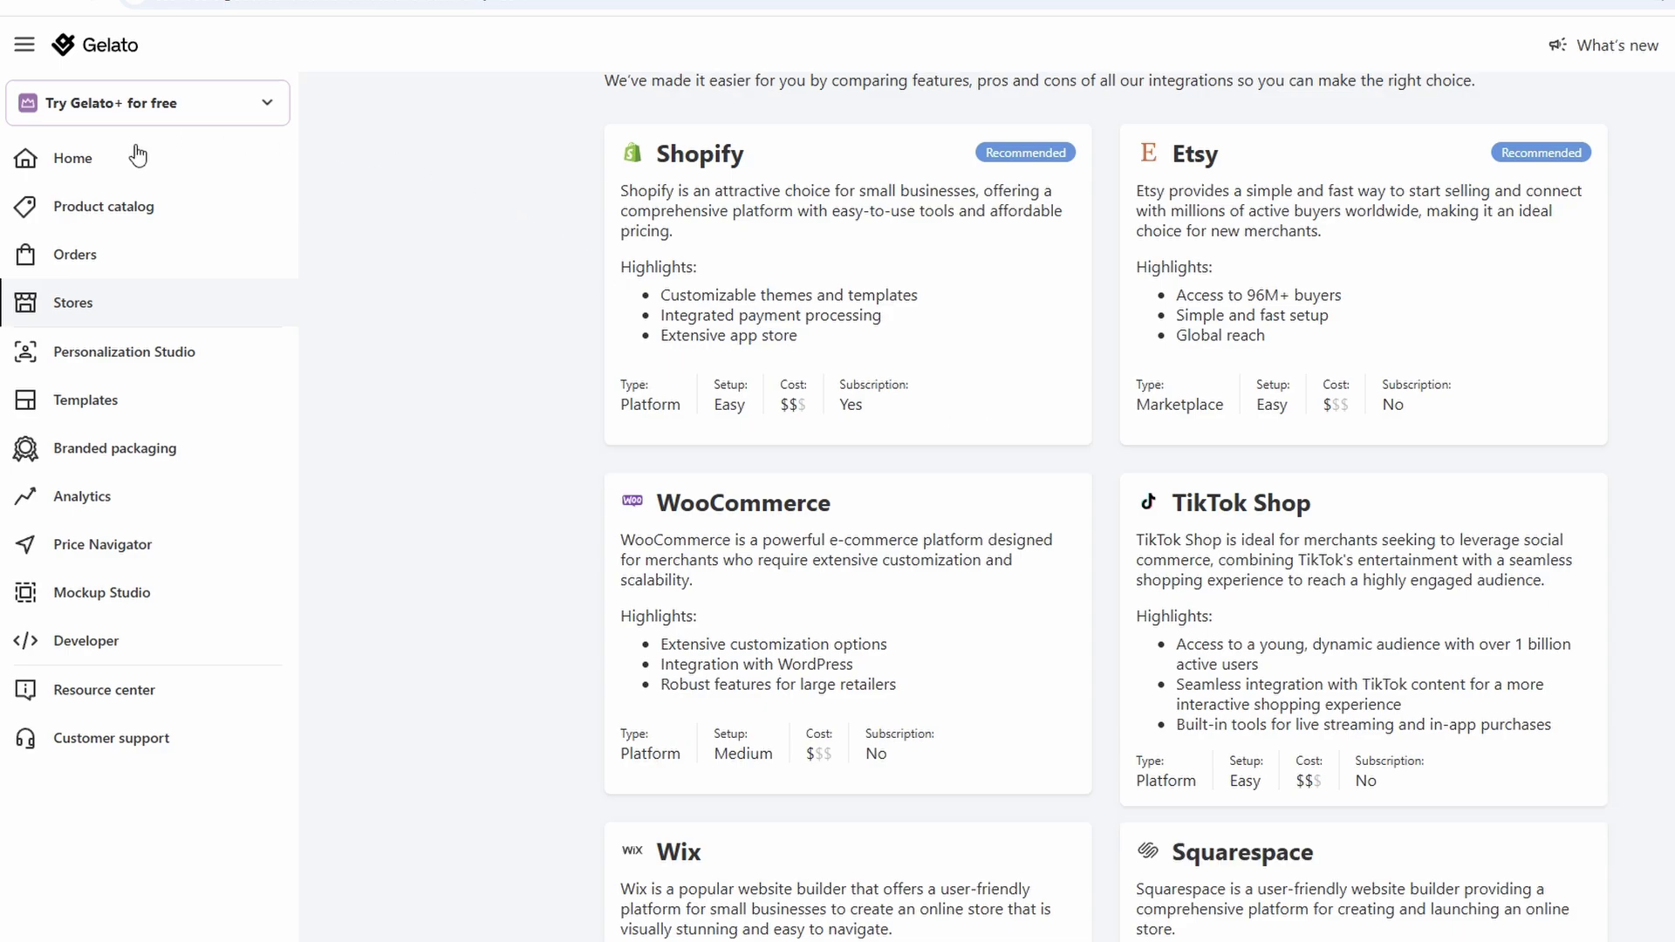
# Step: Open the product catalog and browse the subcategories of men's clothing and women's clothing
pyautogui.click(95, 208)
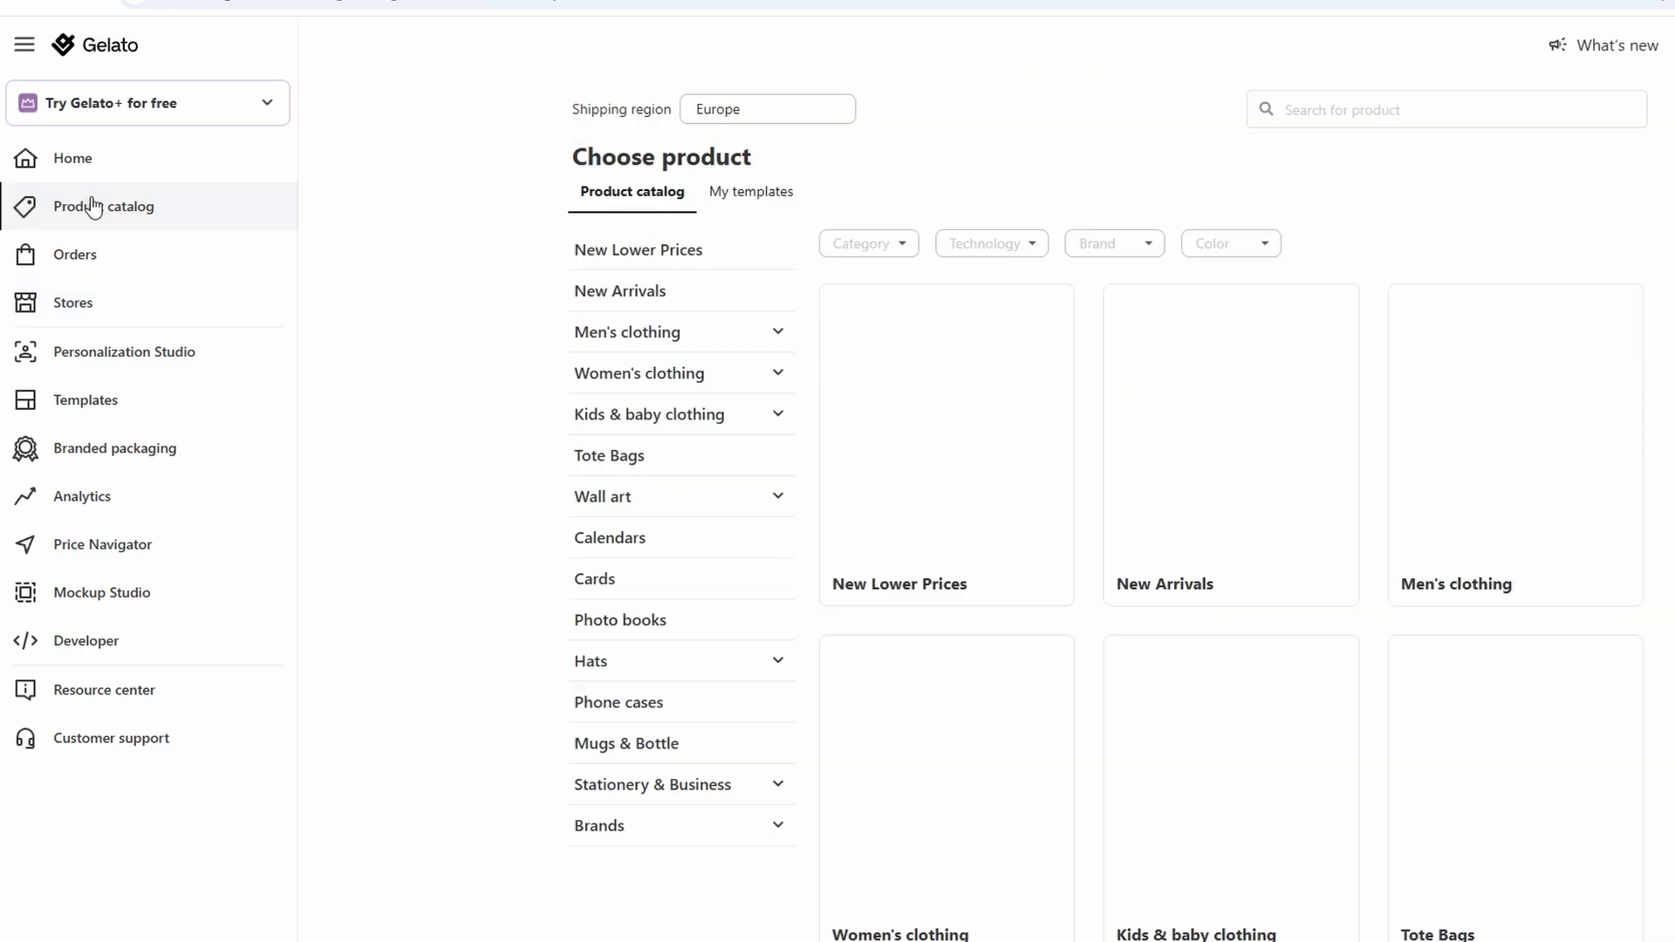
pyautogui.click(766, 332)
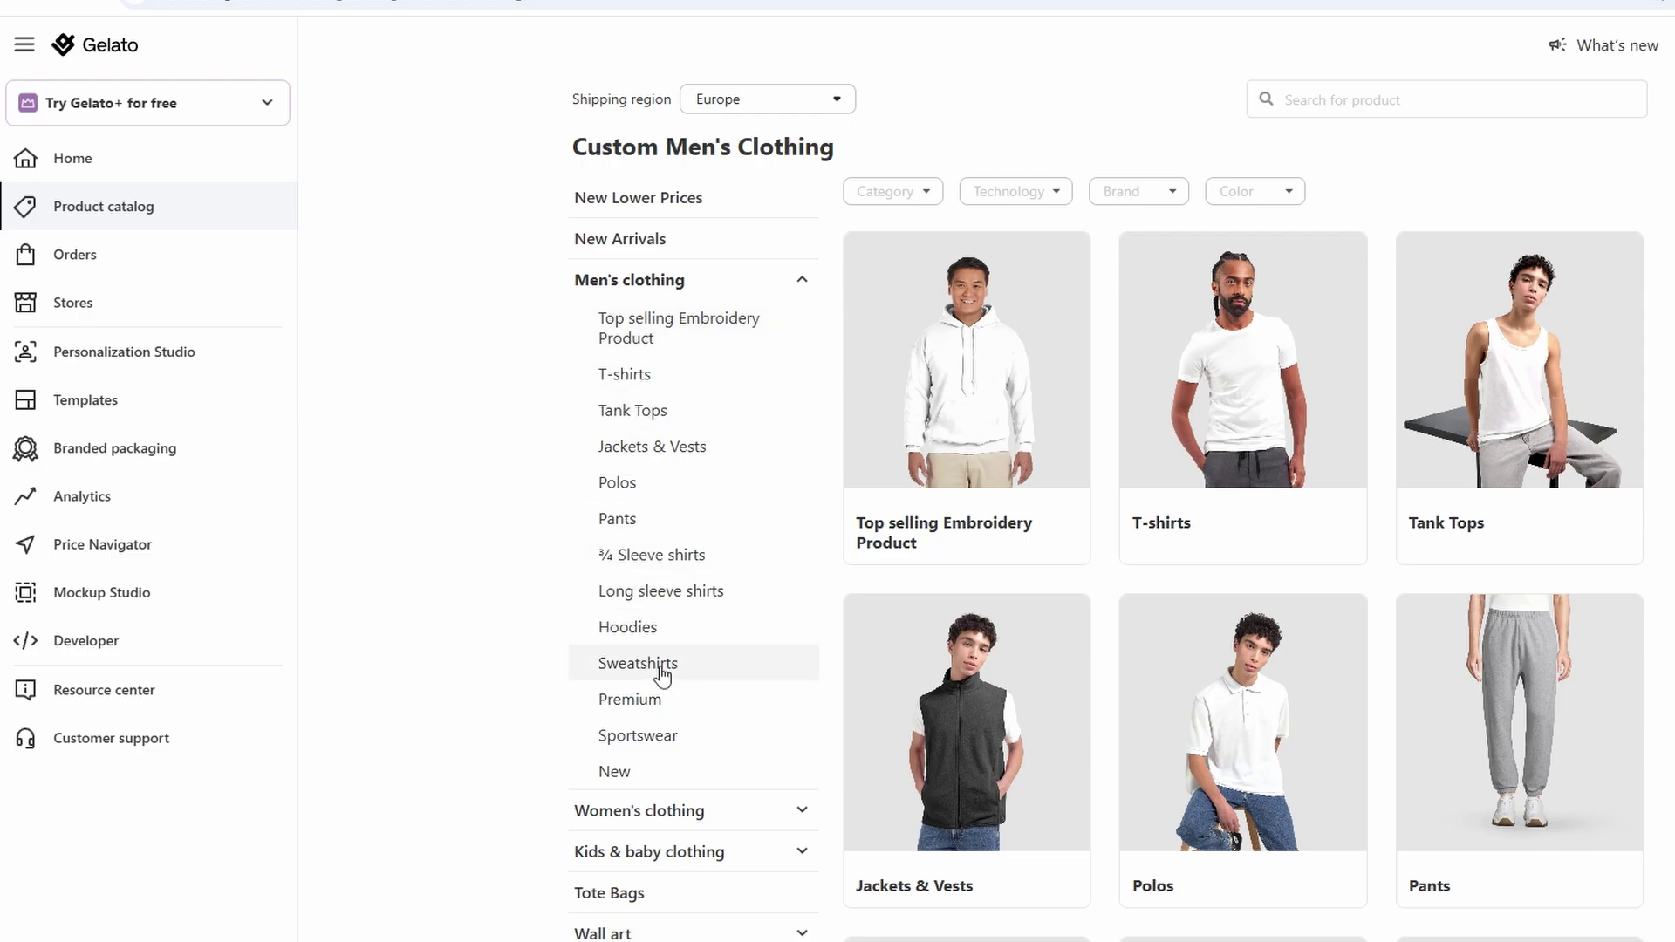
pyautogui.scroll(-1, 677, 678)
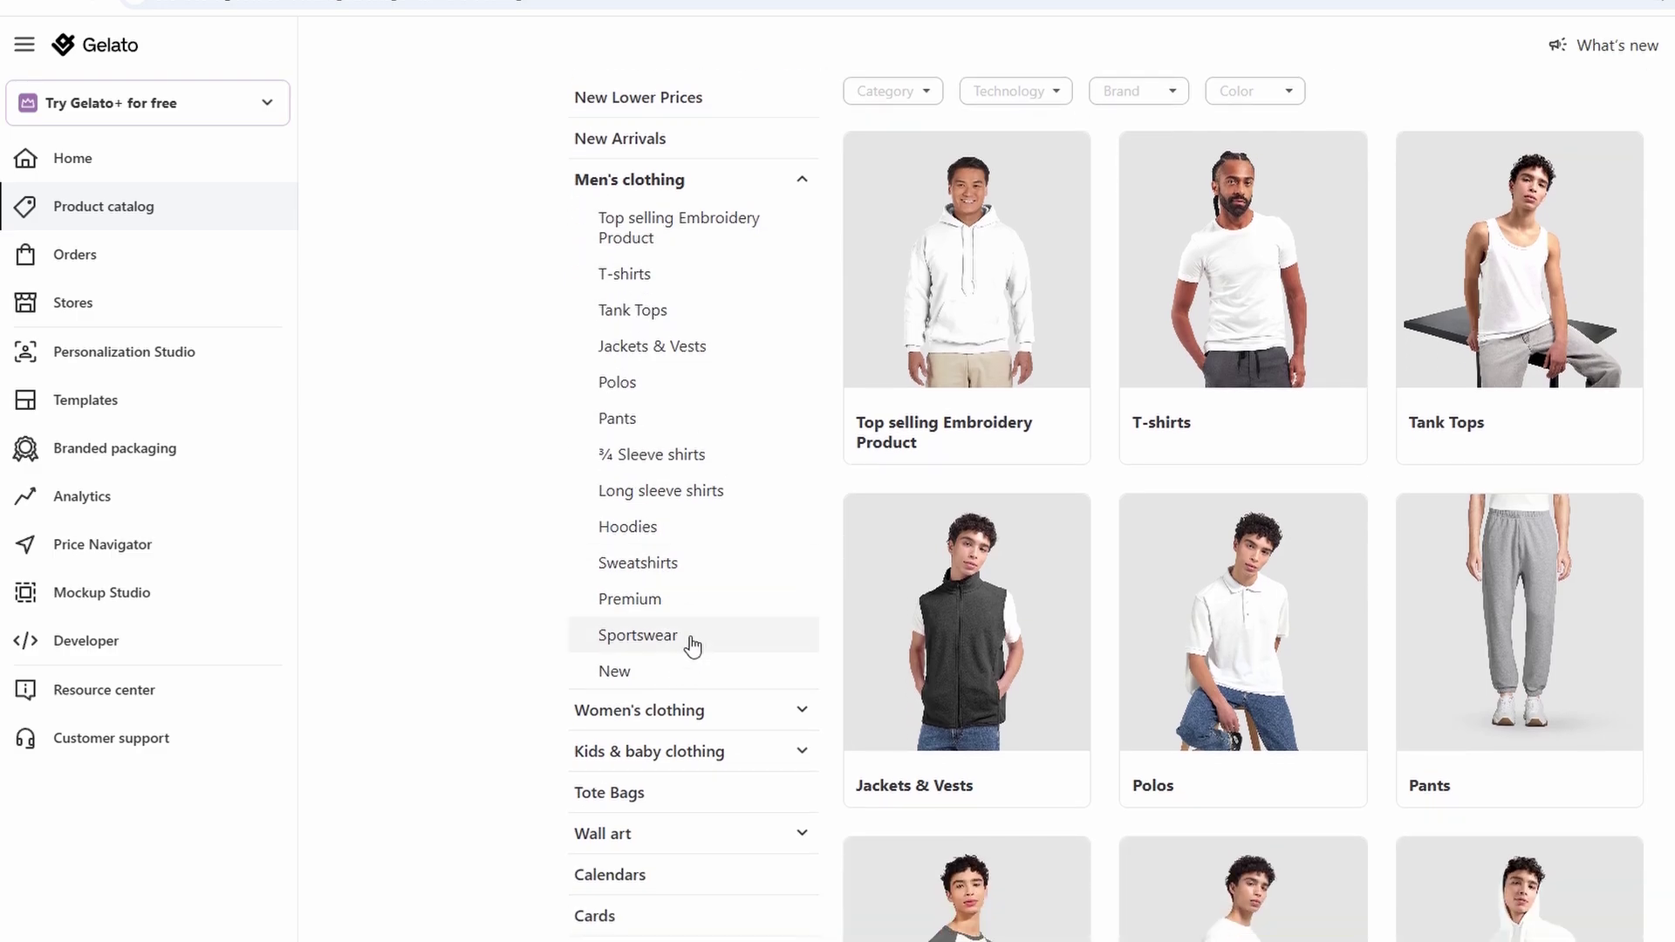
pyautogui.click(790, 711)
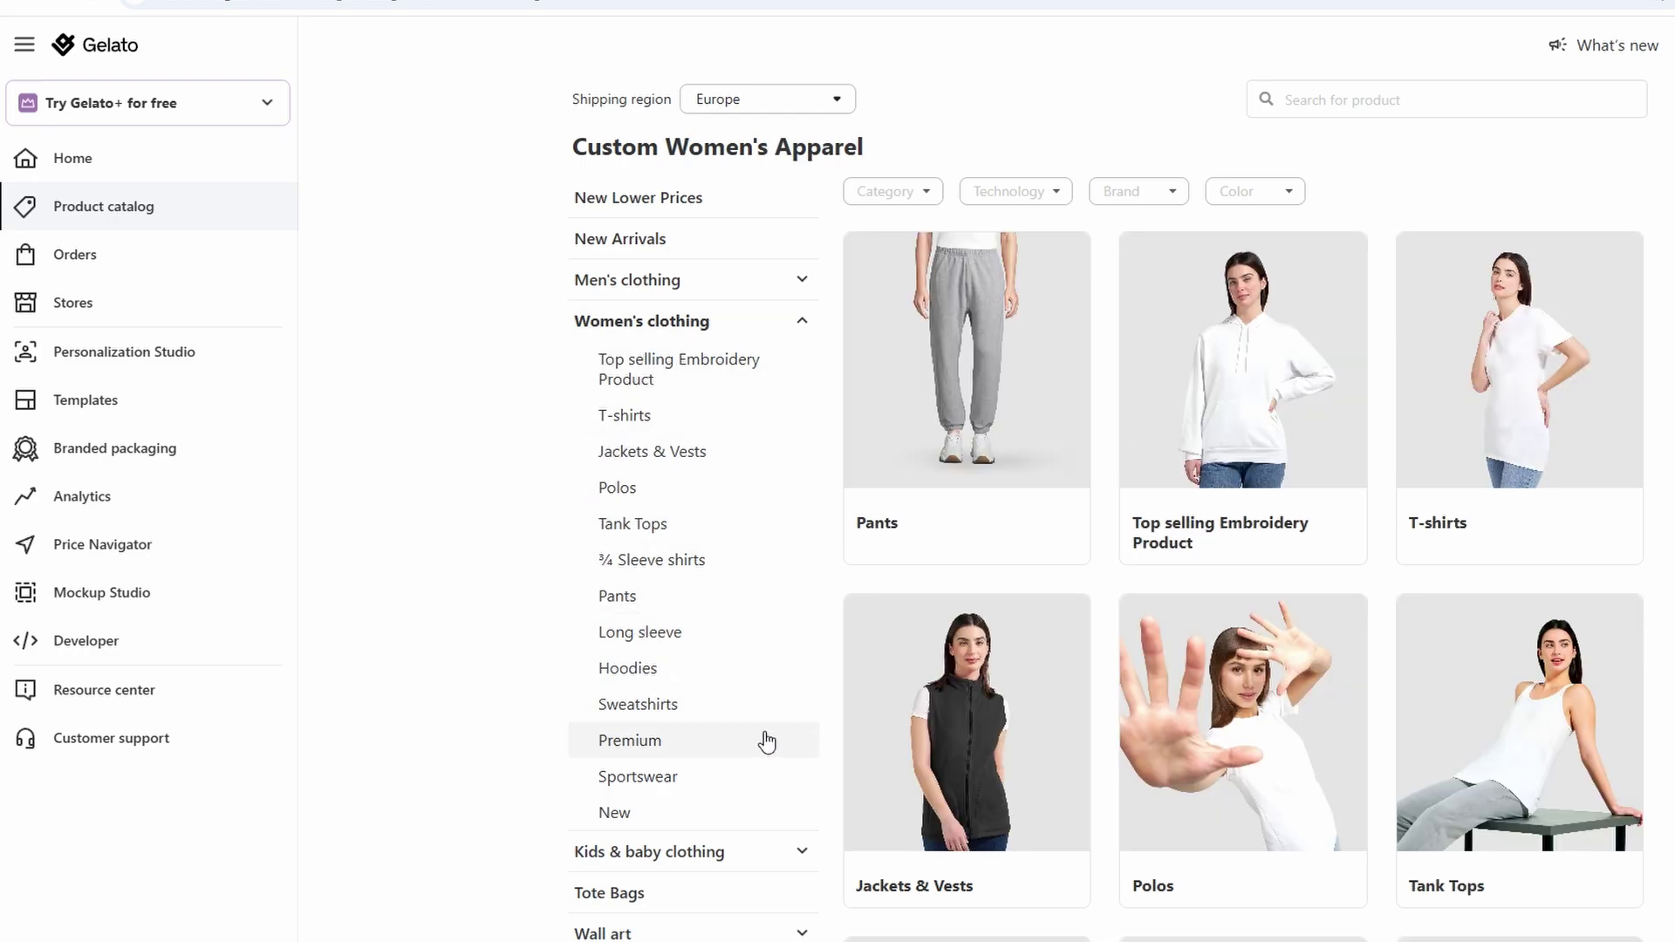
pyautogui.scroll(-1, 1300, 521)
pyautogui.scroll(-7, 1353, 535)
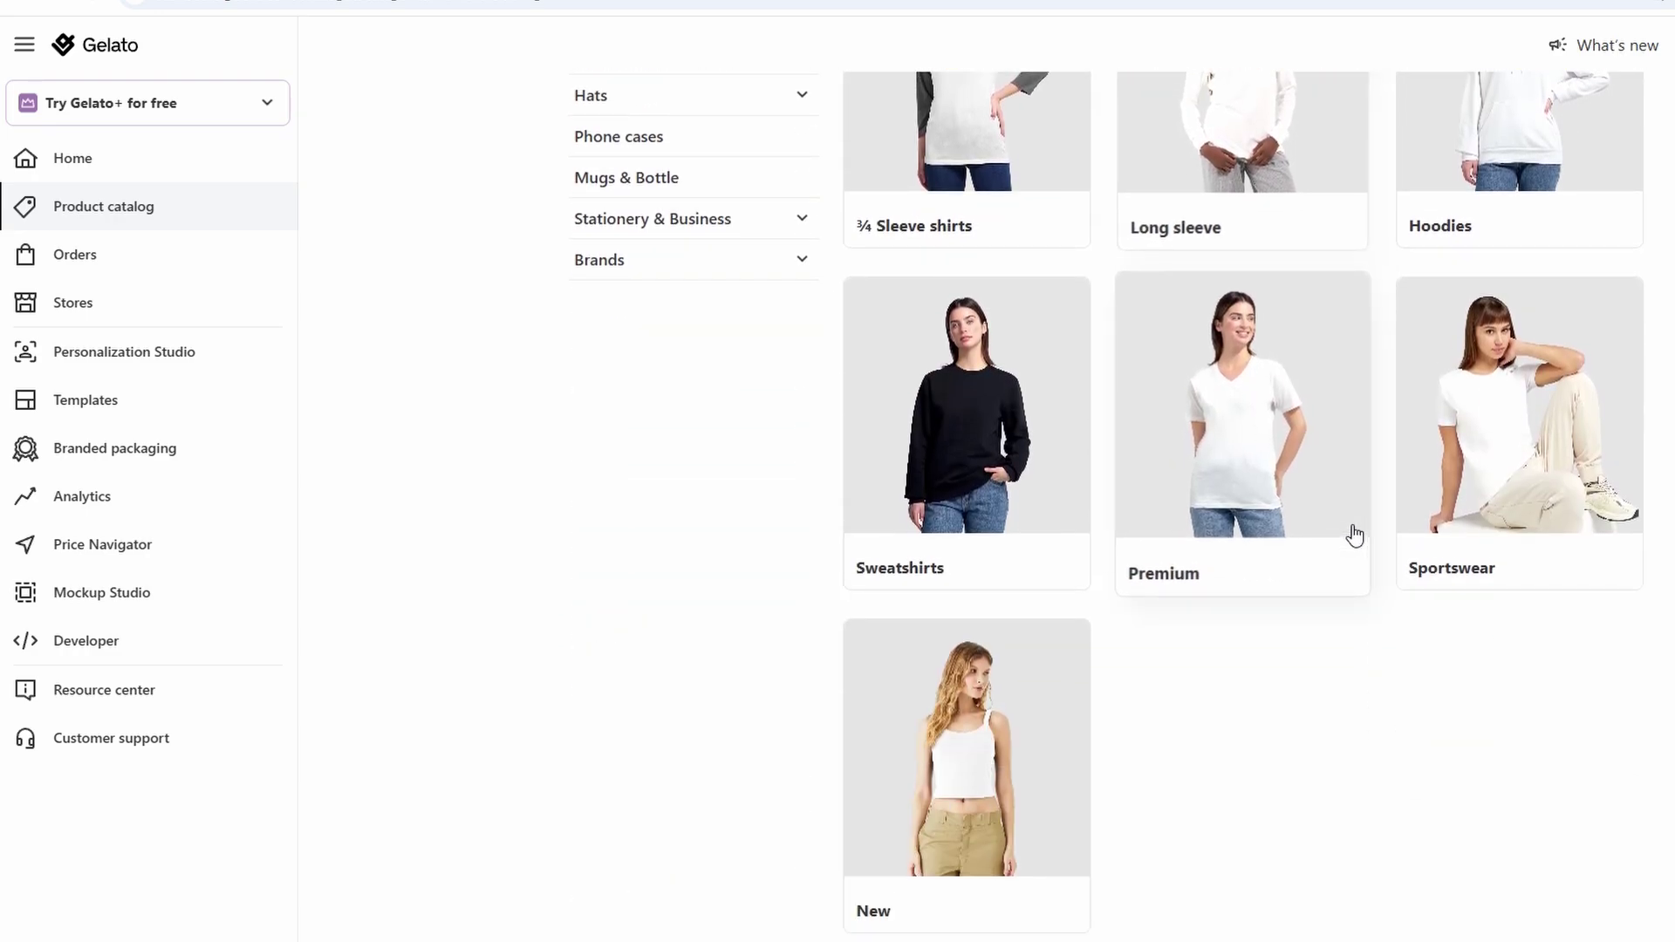
pyautogui.scroll(3, 1354, 535)
pyautogui.scroll(4, 1353, 535)
# Step: View the Tote Bags category and look through the prices and fulfilment details of the Mugs & Bottle products
pyautogui.click(621, 565)
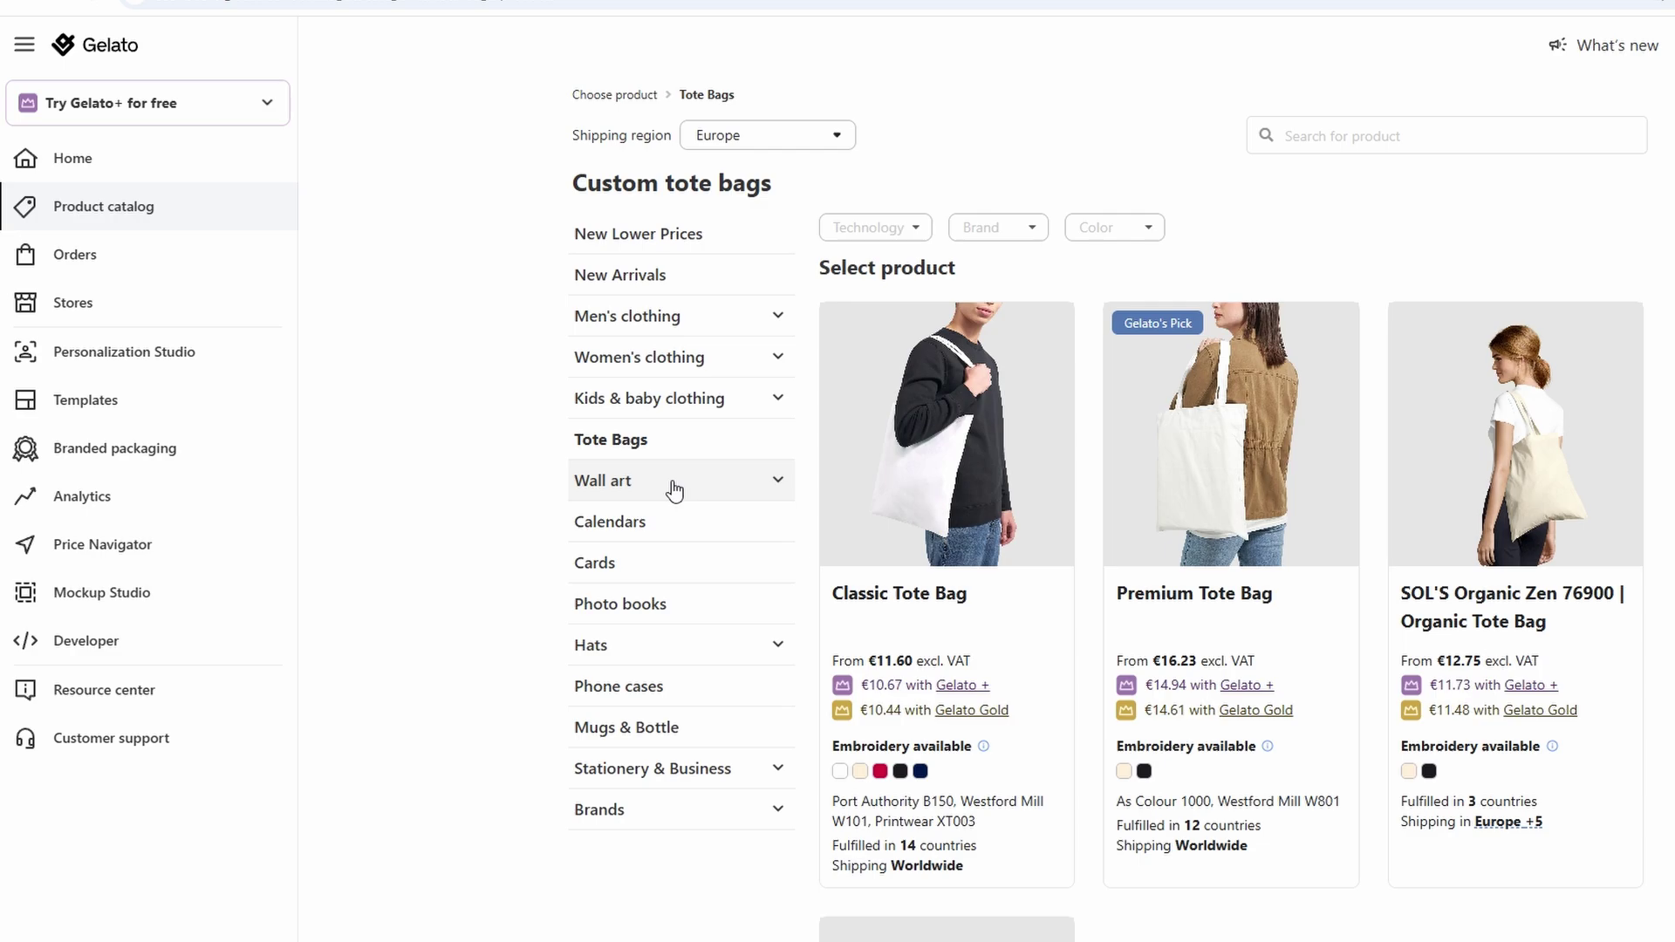
pyautogui.click(642, 729)
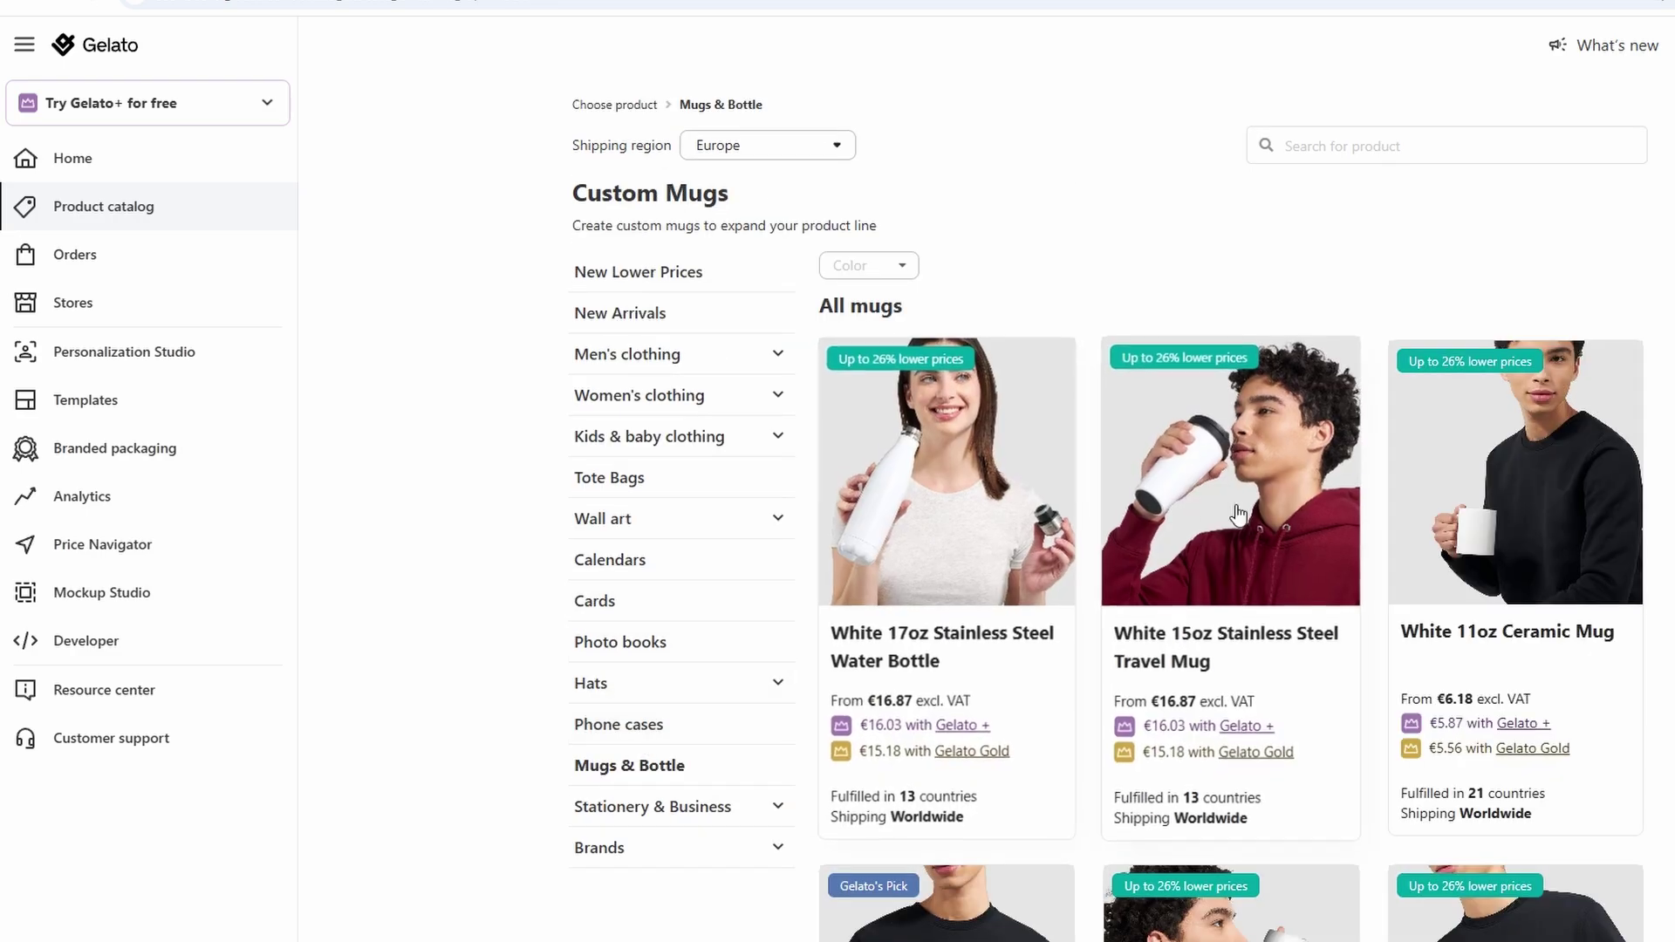
pyautogui.scroll(-3, 1314, 526)
pyautogui.scroll(-3, 1314, 525)
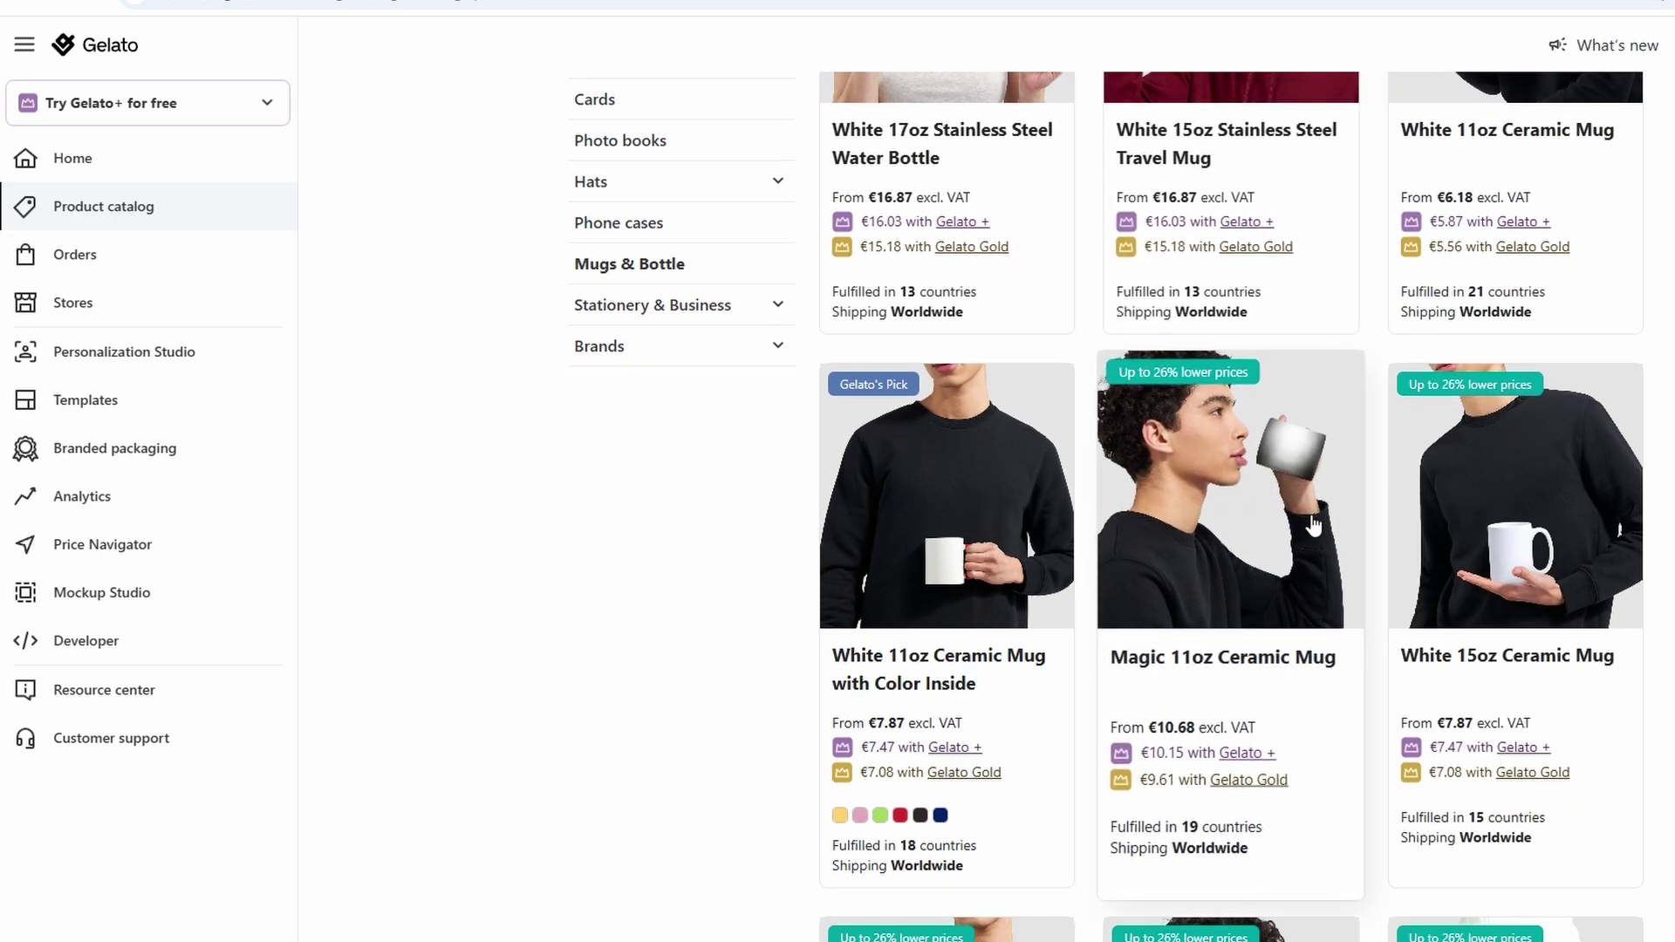
pyautogui.scroll(-1, 1313, 526)
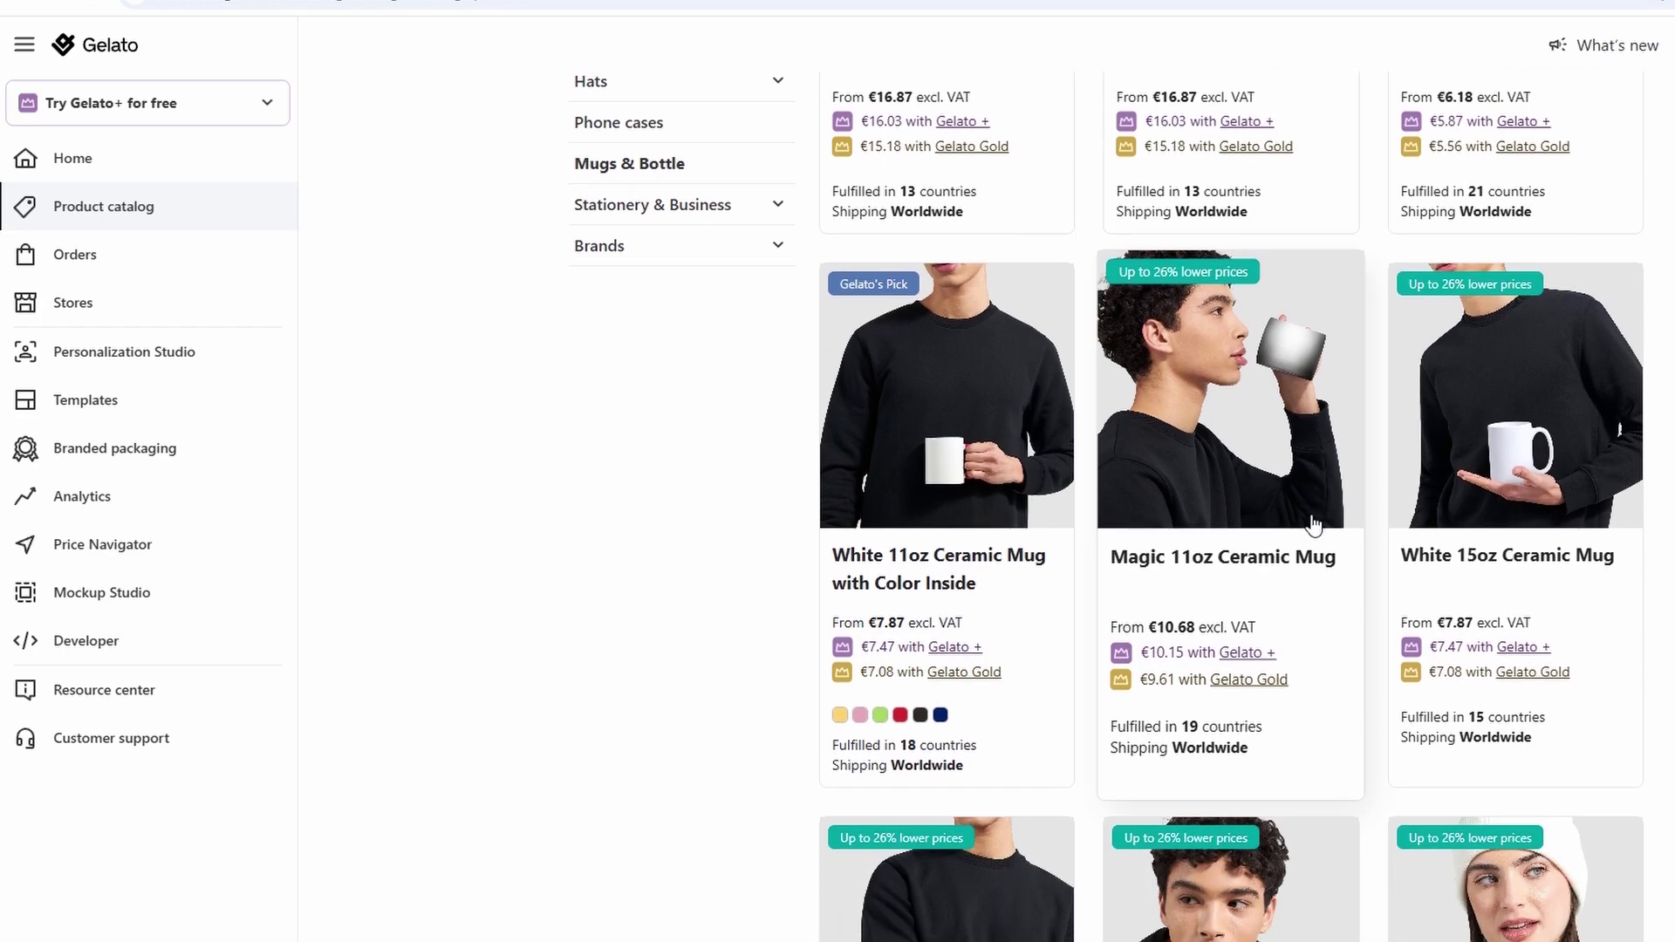
pyautogui.scroll(-6, 1314, 524)
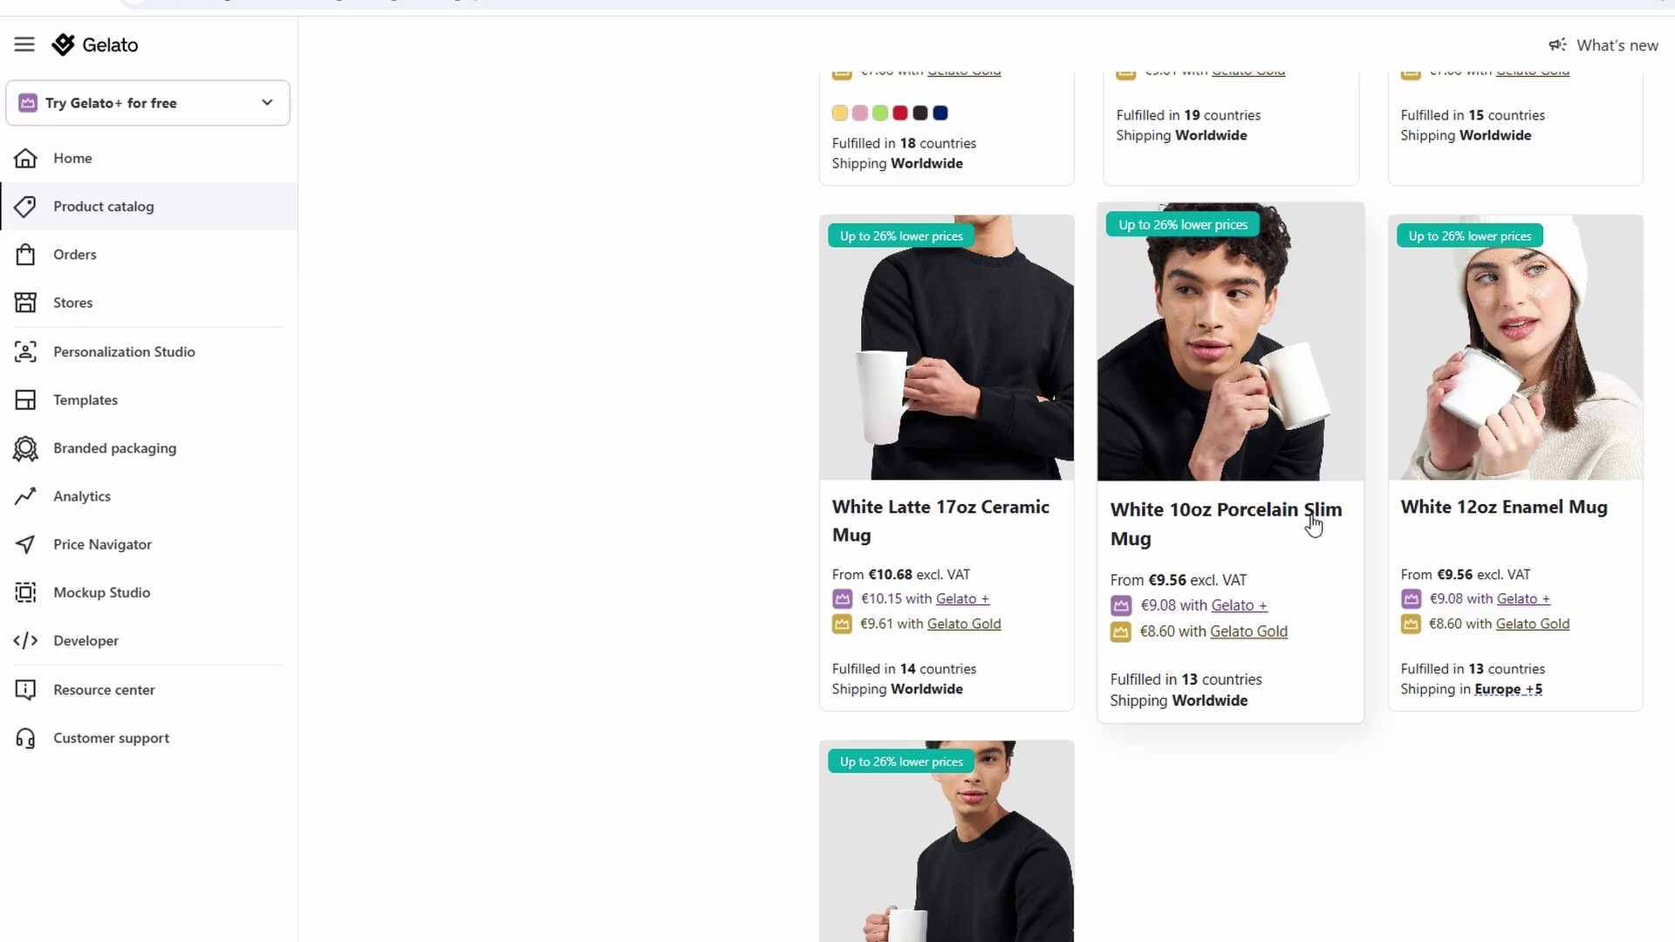
pyautogui.scroll(8, 1313, 524)
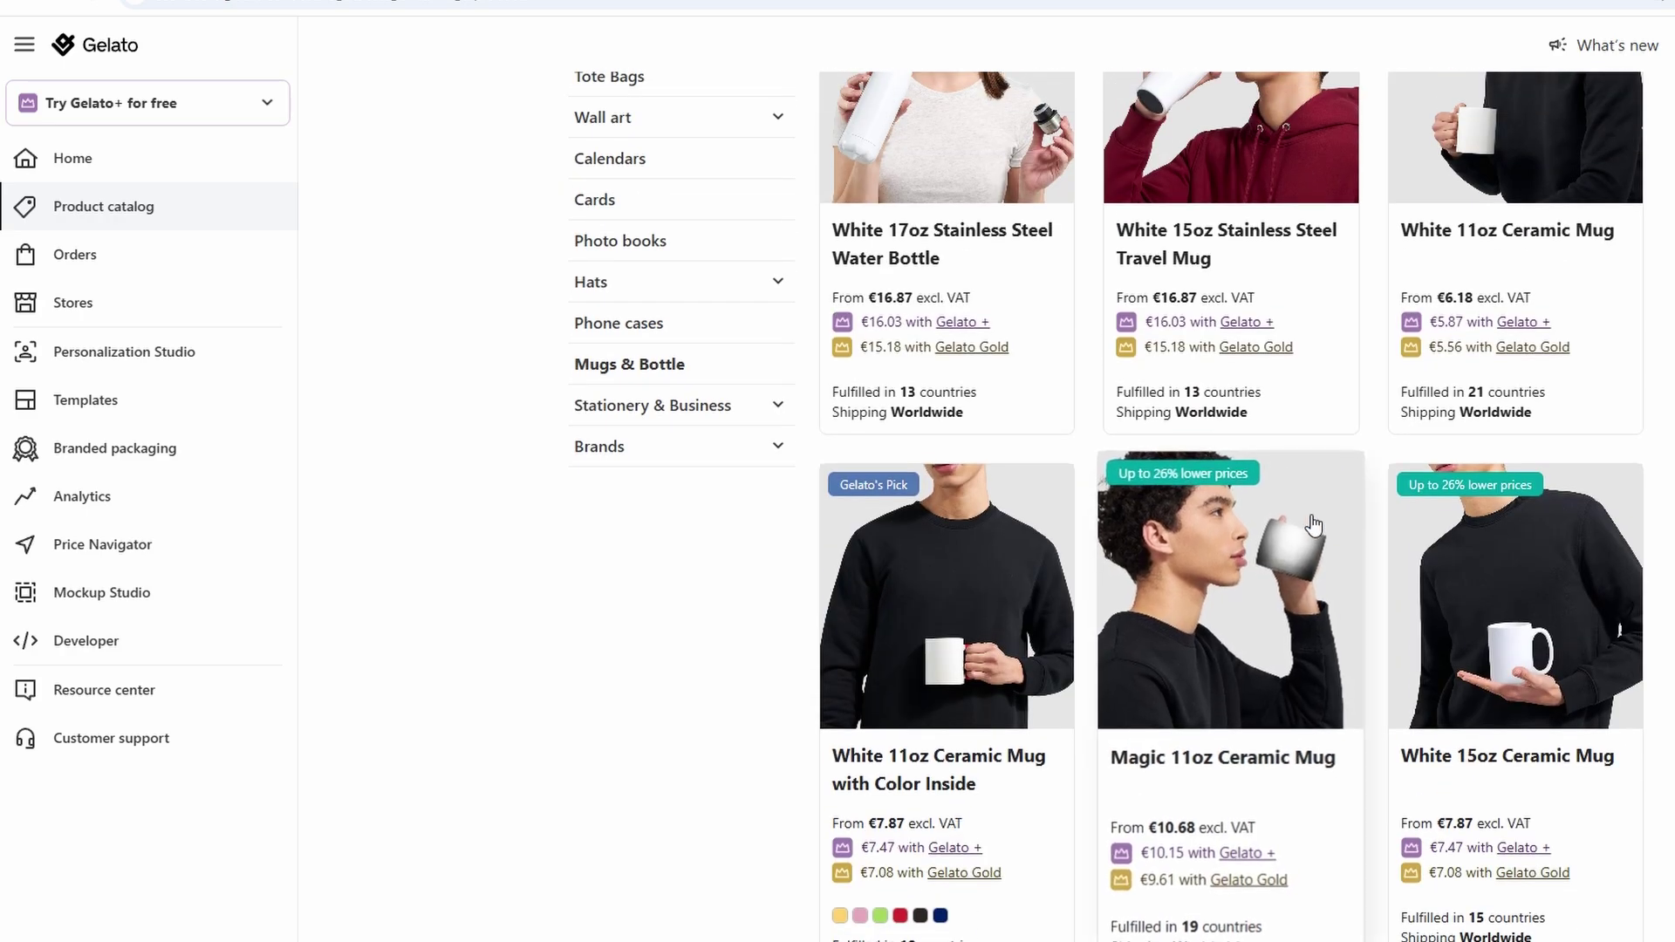
# Step: Open the Stationery & Business category and look over its business cards, flyers, brochures, folders, letterheads and roll ups
pyautogui.click(698, 406)
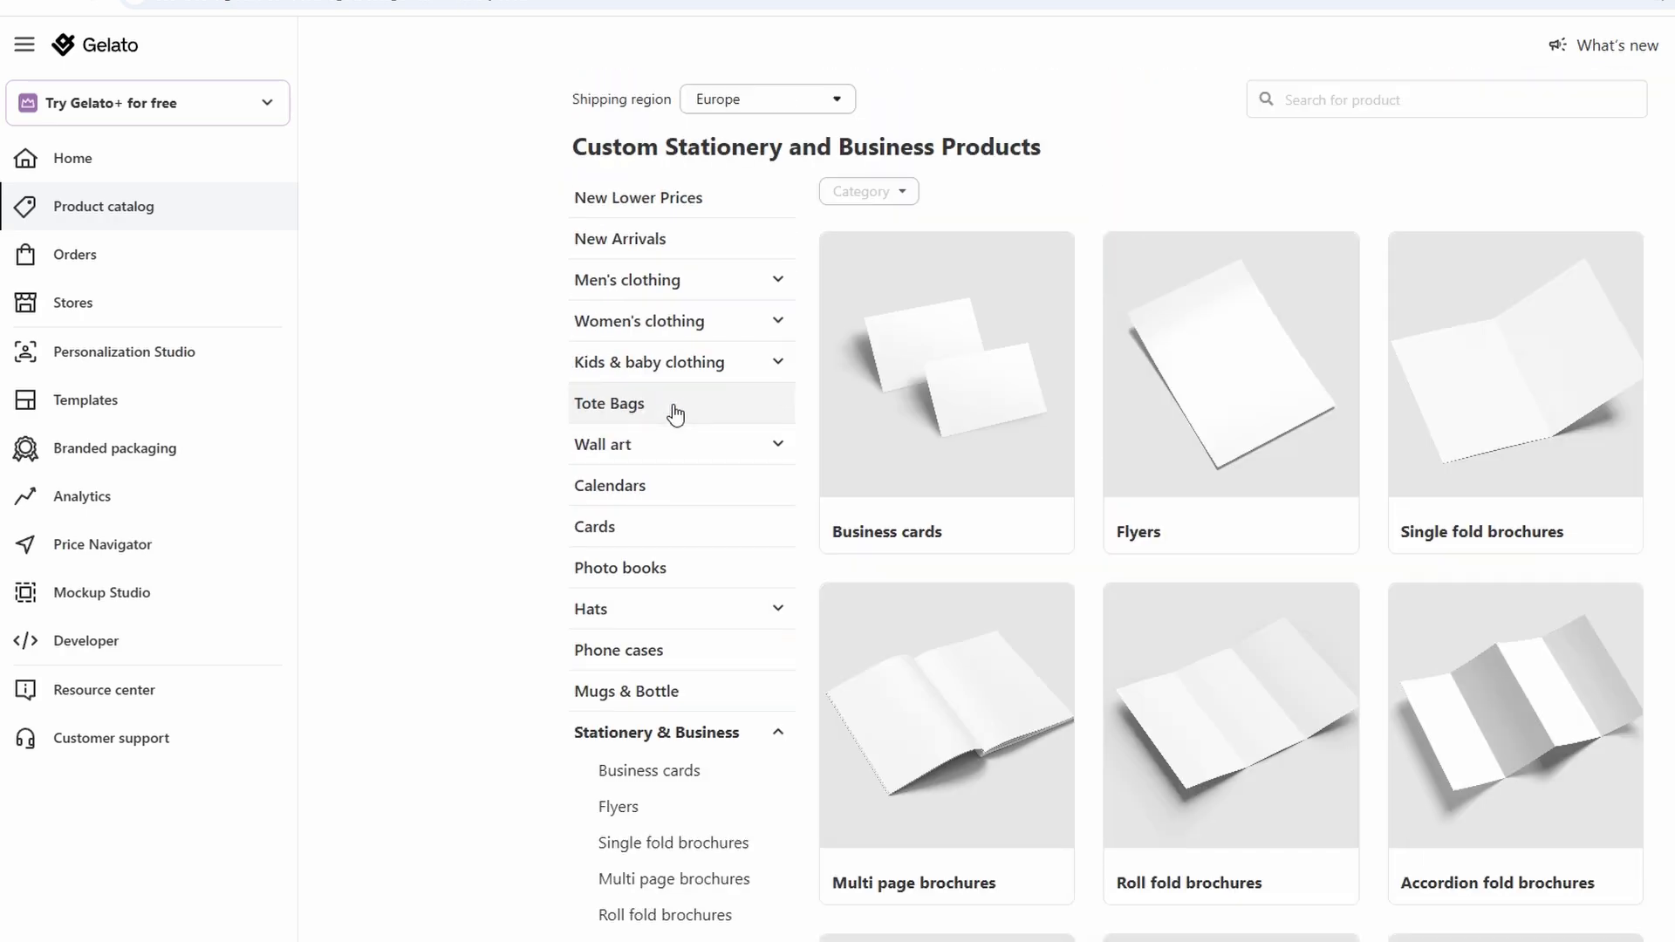
pyautogui.scroll(-4, 658, 628)
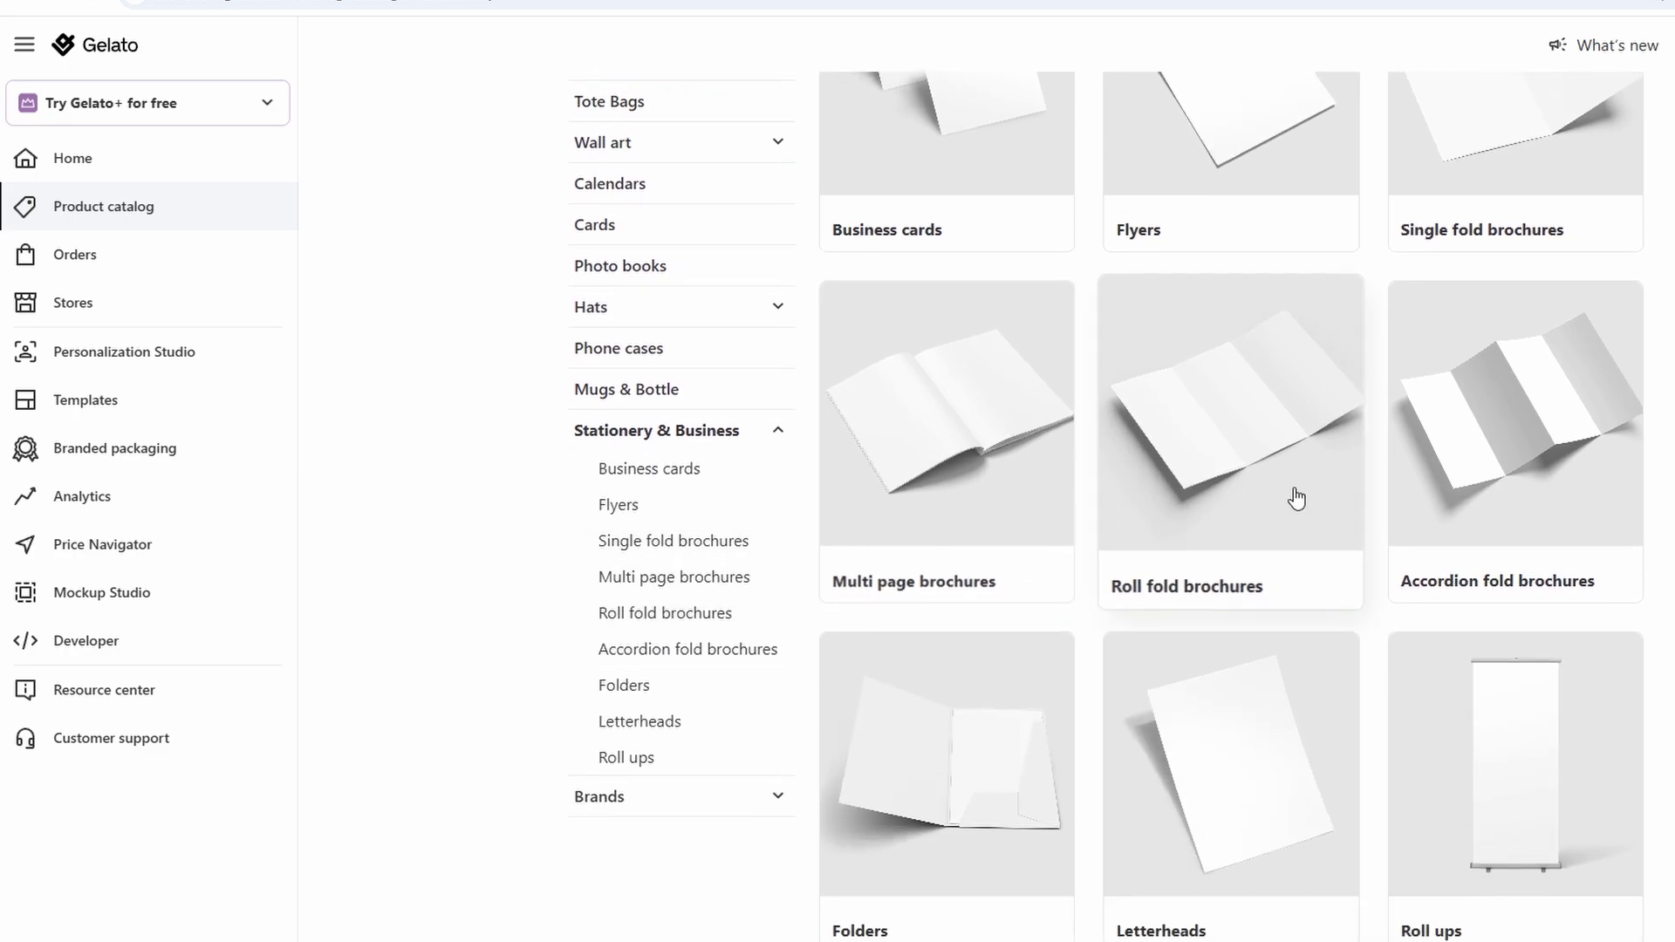
pyautogui.scroll(-1, 1297, 498)
pyautogui.scroll(4, 1297, 498)
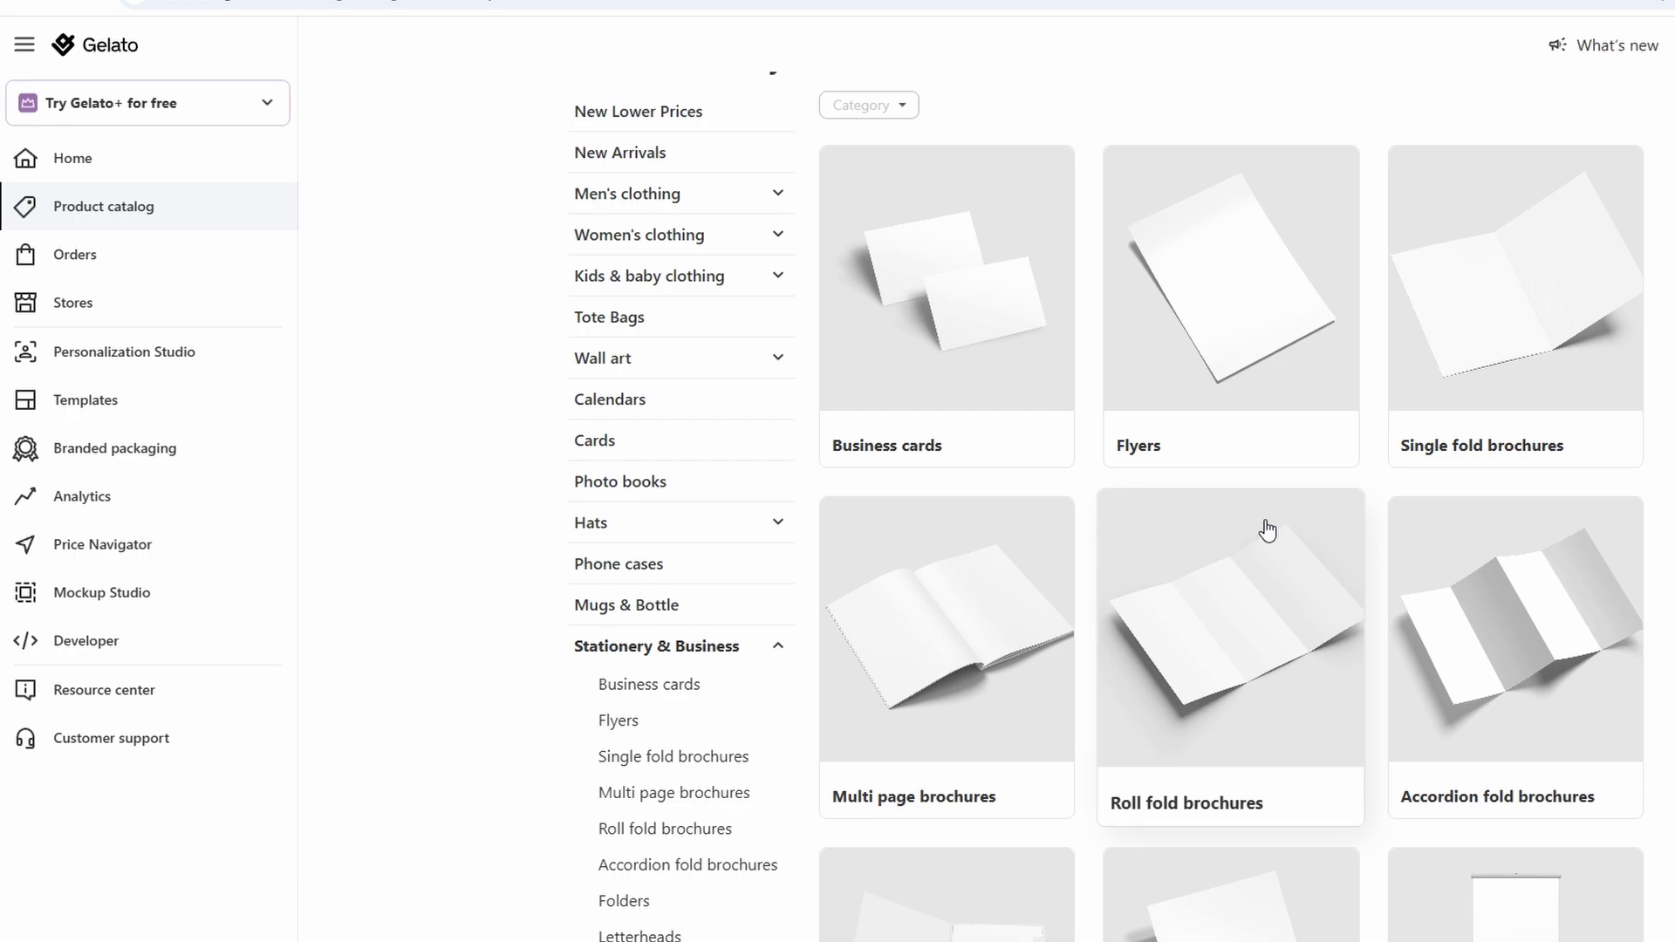
pyautogui.scroll(1, 1265, 528)
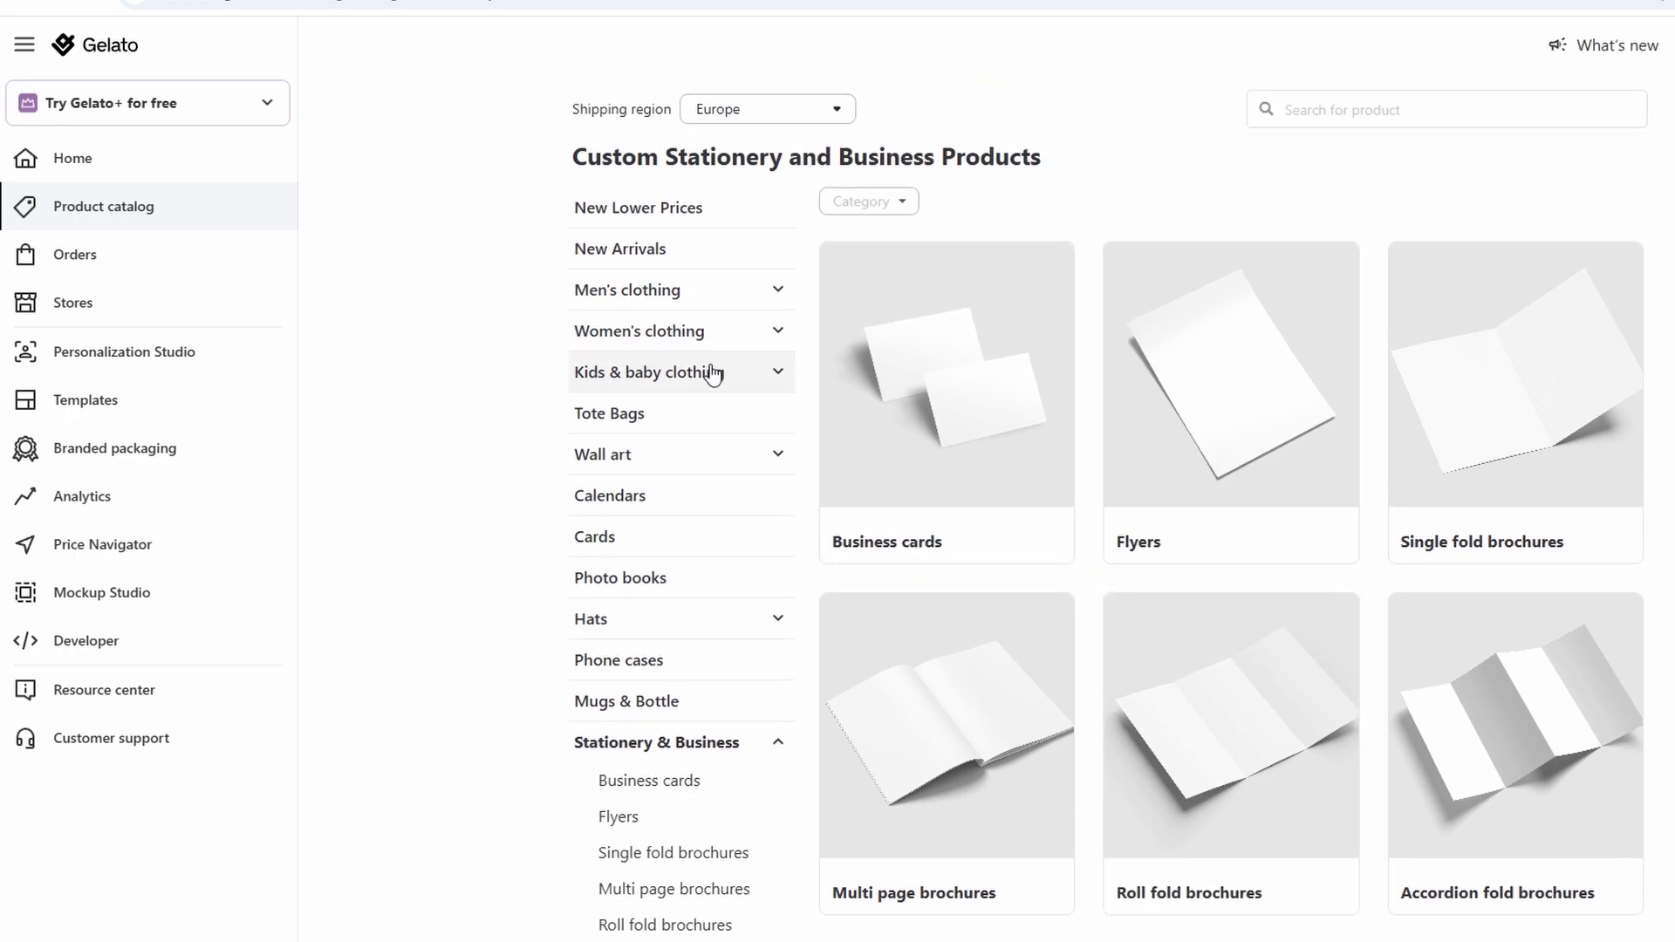
# Step: Open the Gildan 5000 Heavyweight Unisex Crewneck T-shirt from the men's T-shirts category
pyautogui.click(676, 294)
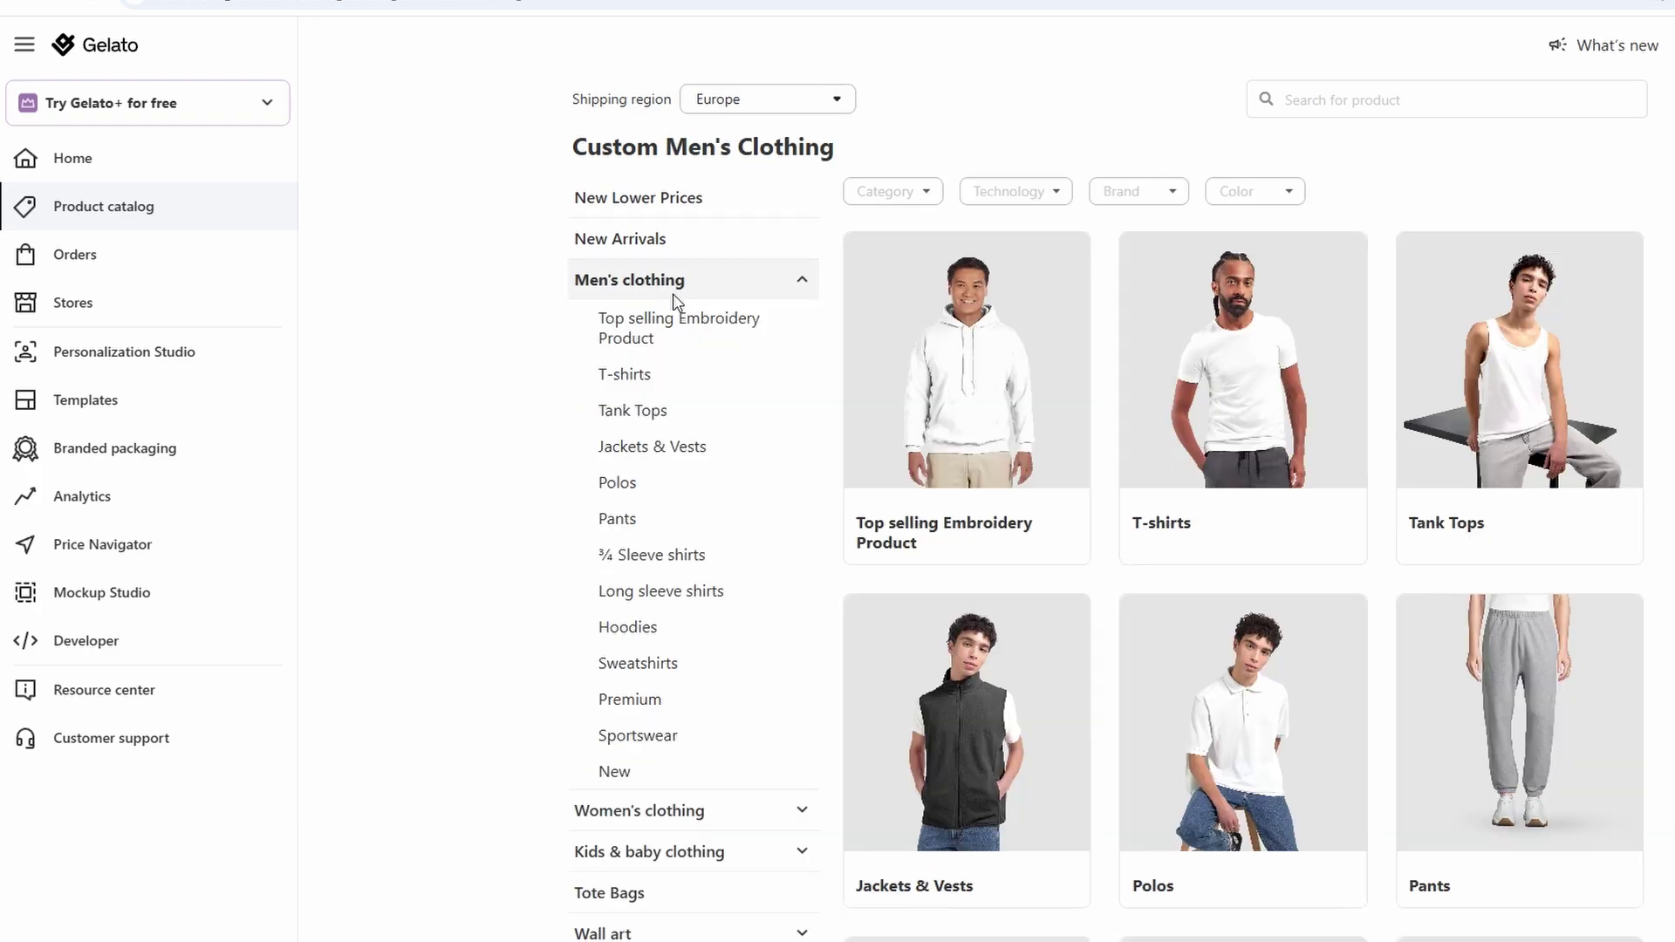
pyautogui.click(636, 376)
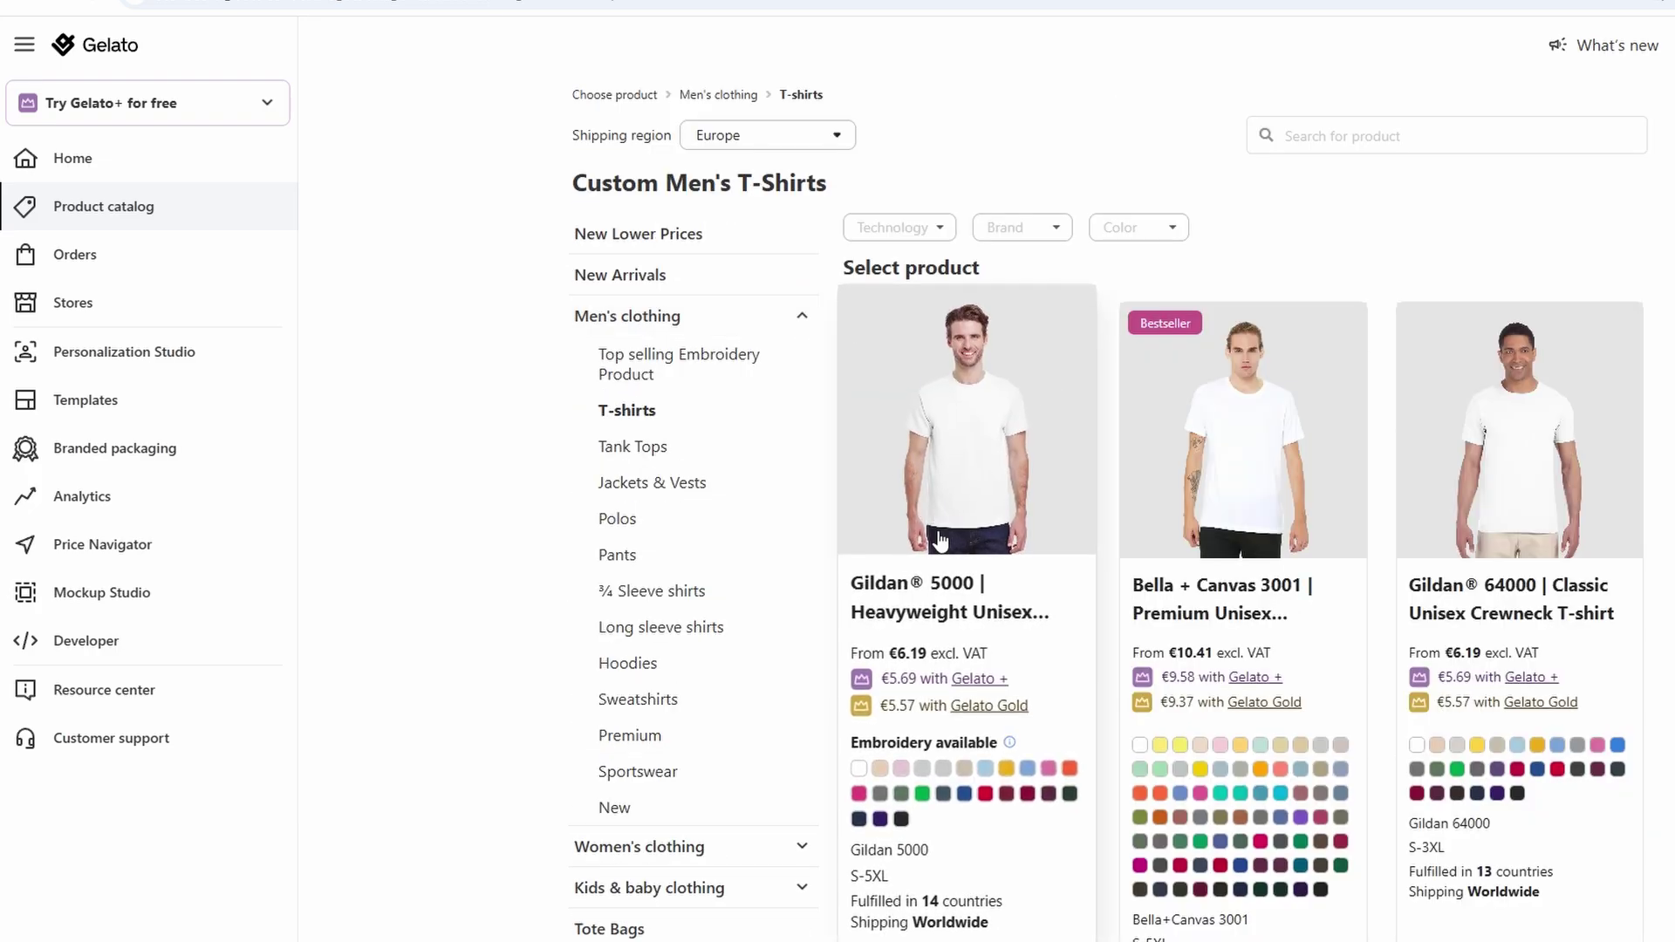
pyautogui.click(938, 609)
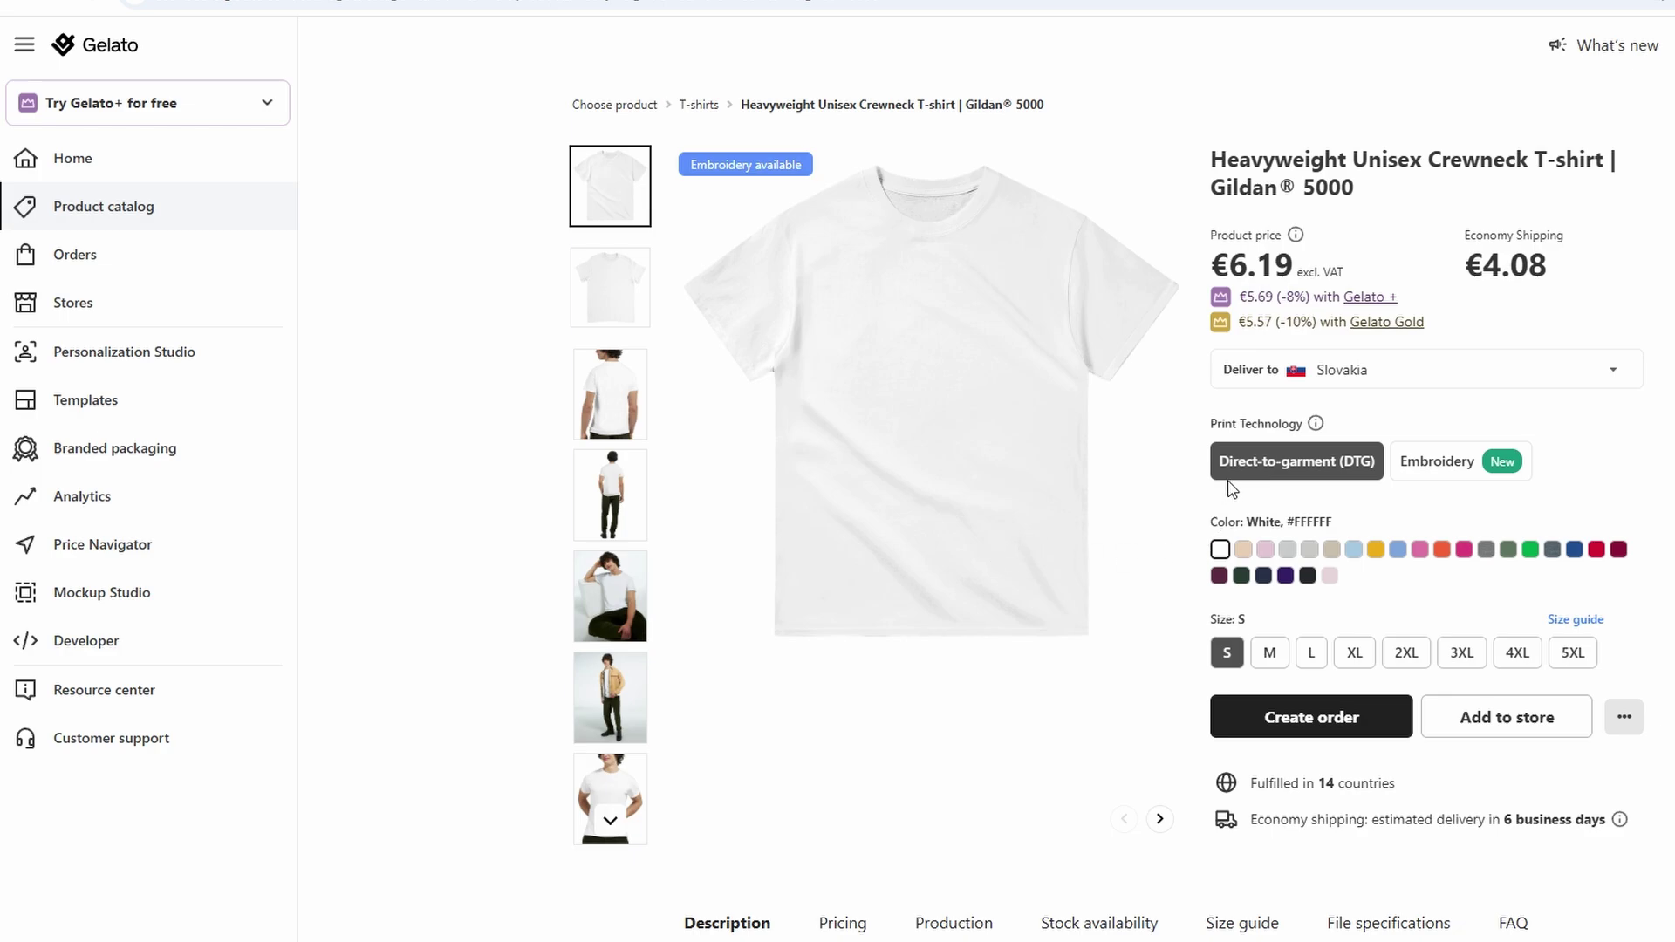
# Step: Set the T-shirt's delivery country to Switzerland
pyautogui.click(1327, 379)
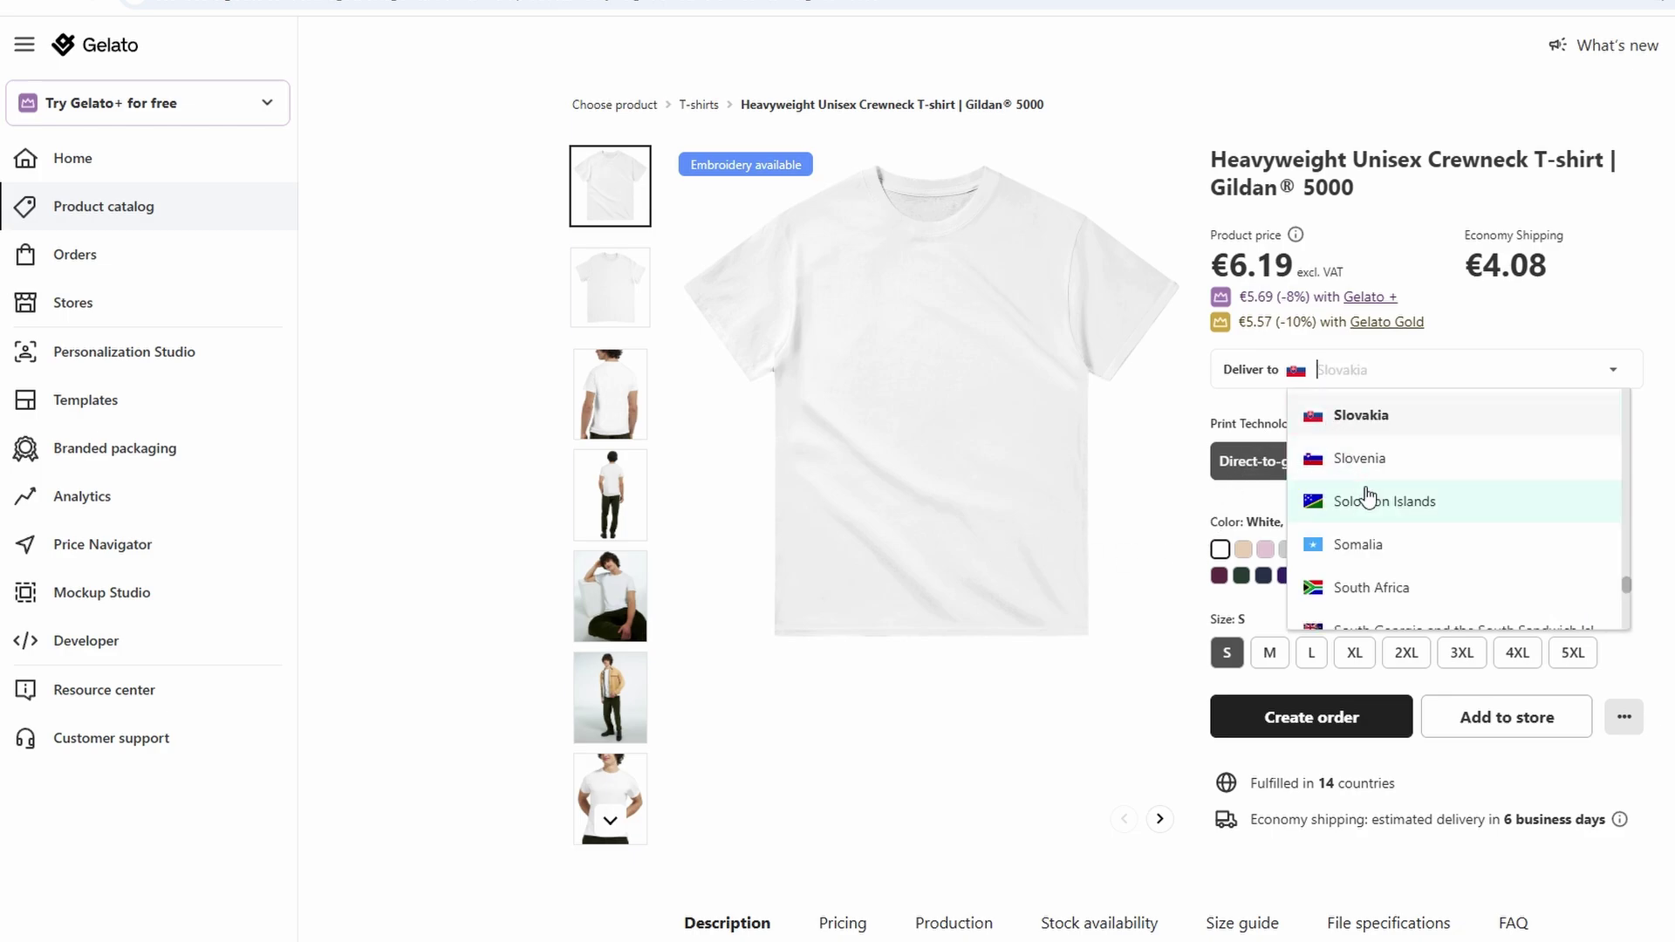
pyautogui.scroll(-5, 1367, 497)
pyautogui.scroll(-2, 1368, 493)
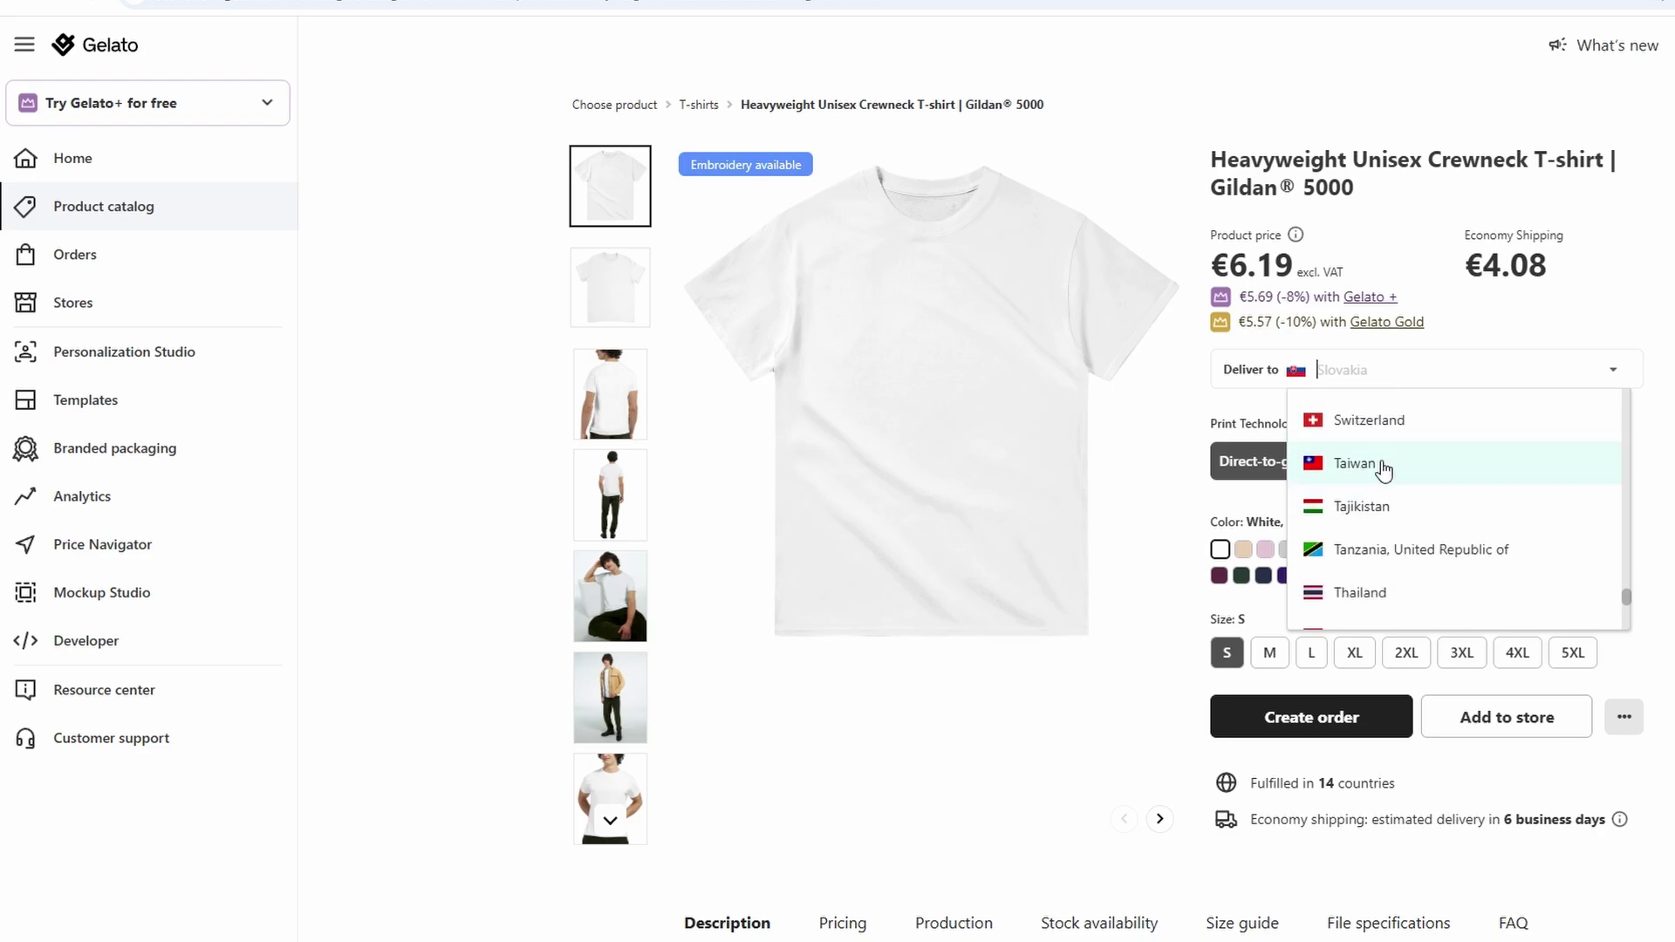
pyautogui.click(1369, 420)
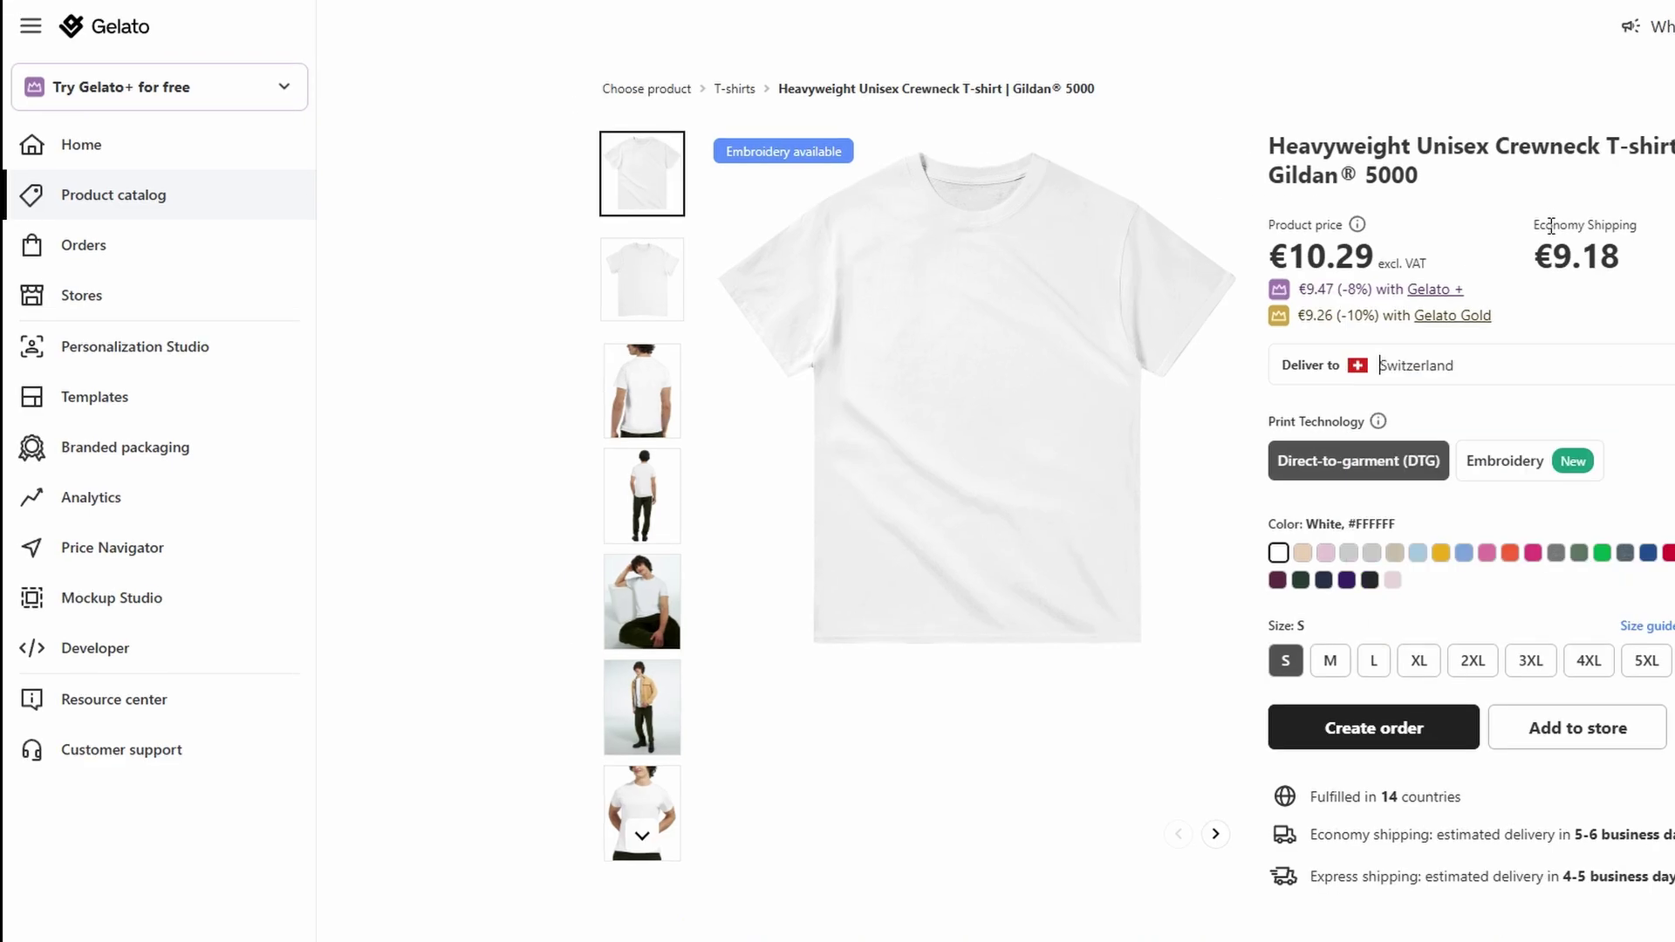
# Step: Return to the account dashboard, reopen the product catalog and compare the tote bags' prices, colours, embroidery availability and shipping regions
pyautogui.click(78, 36)
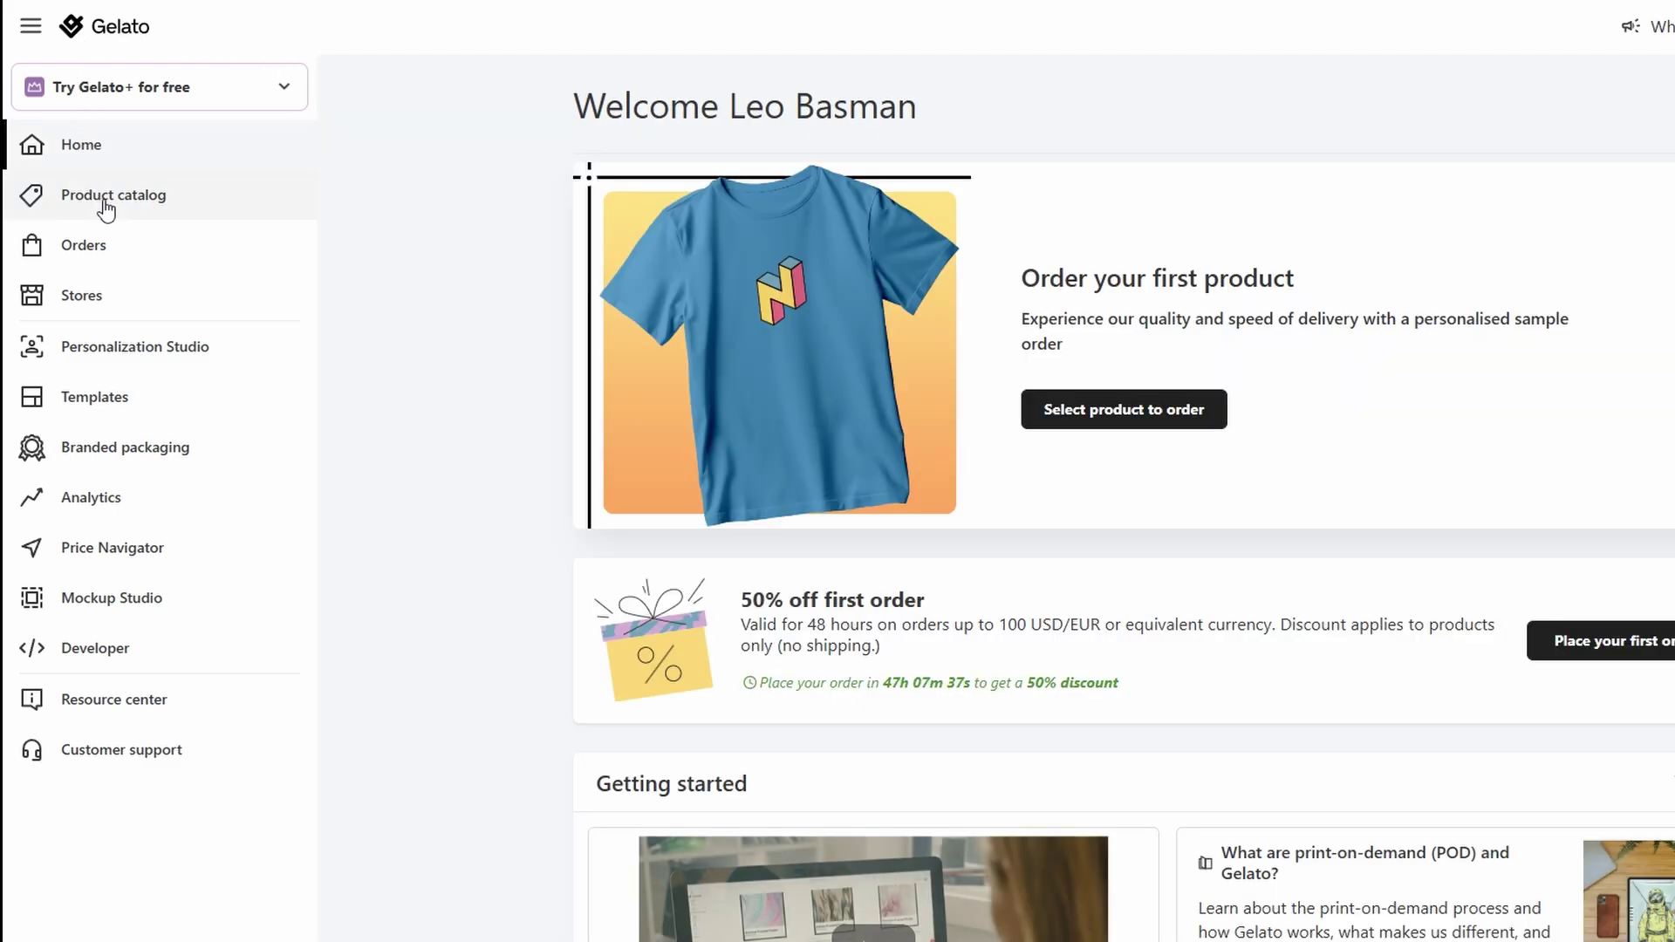
pyautogui.click(105, 207)
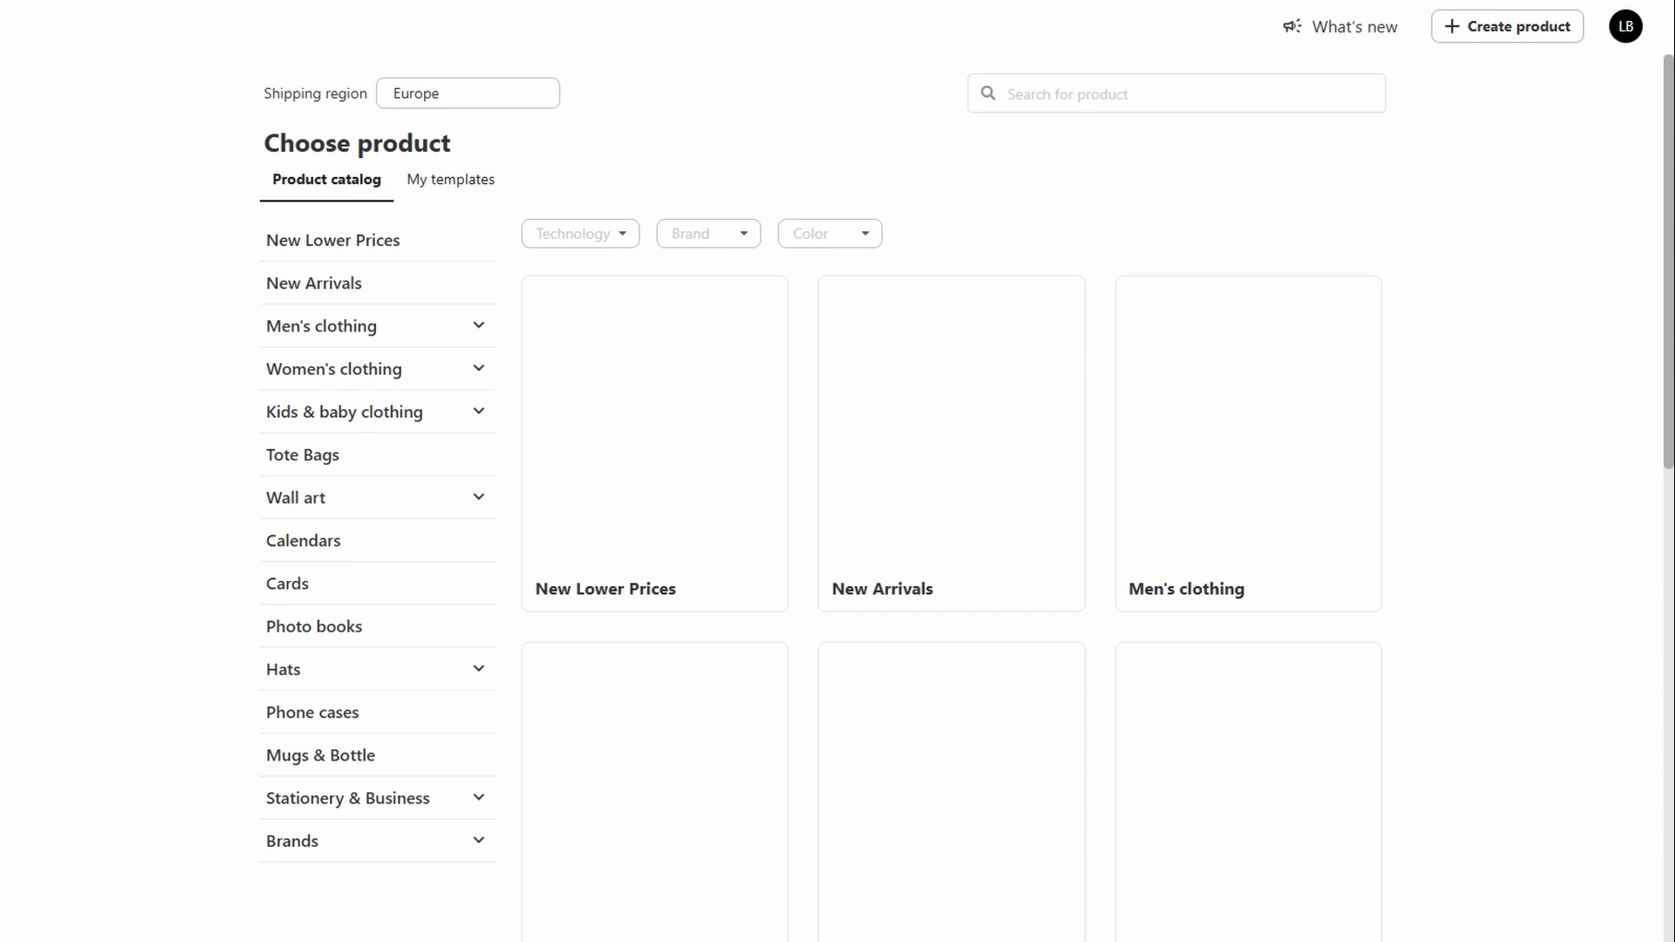
pyautogui.click(333, 461)
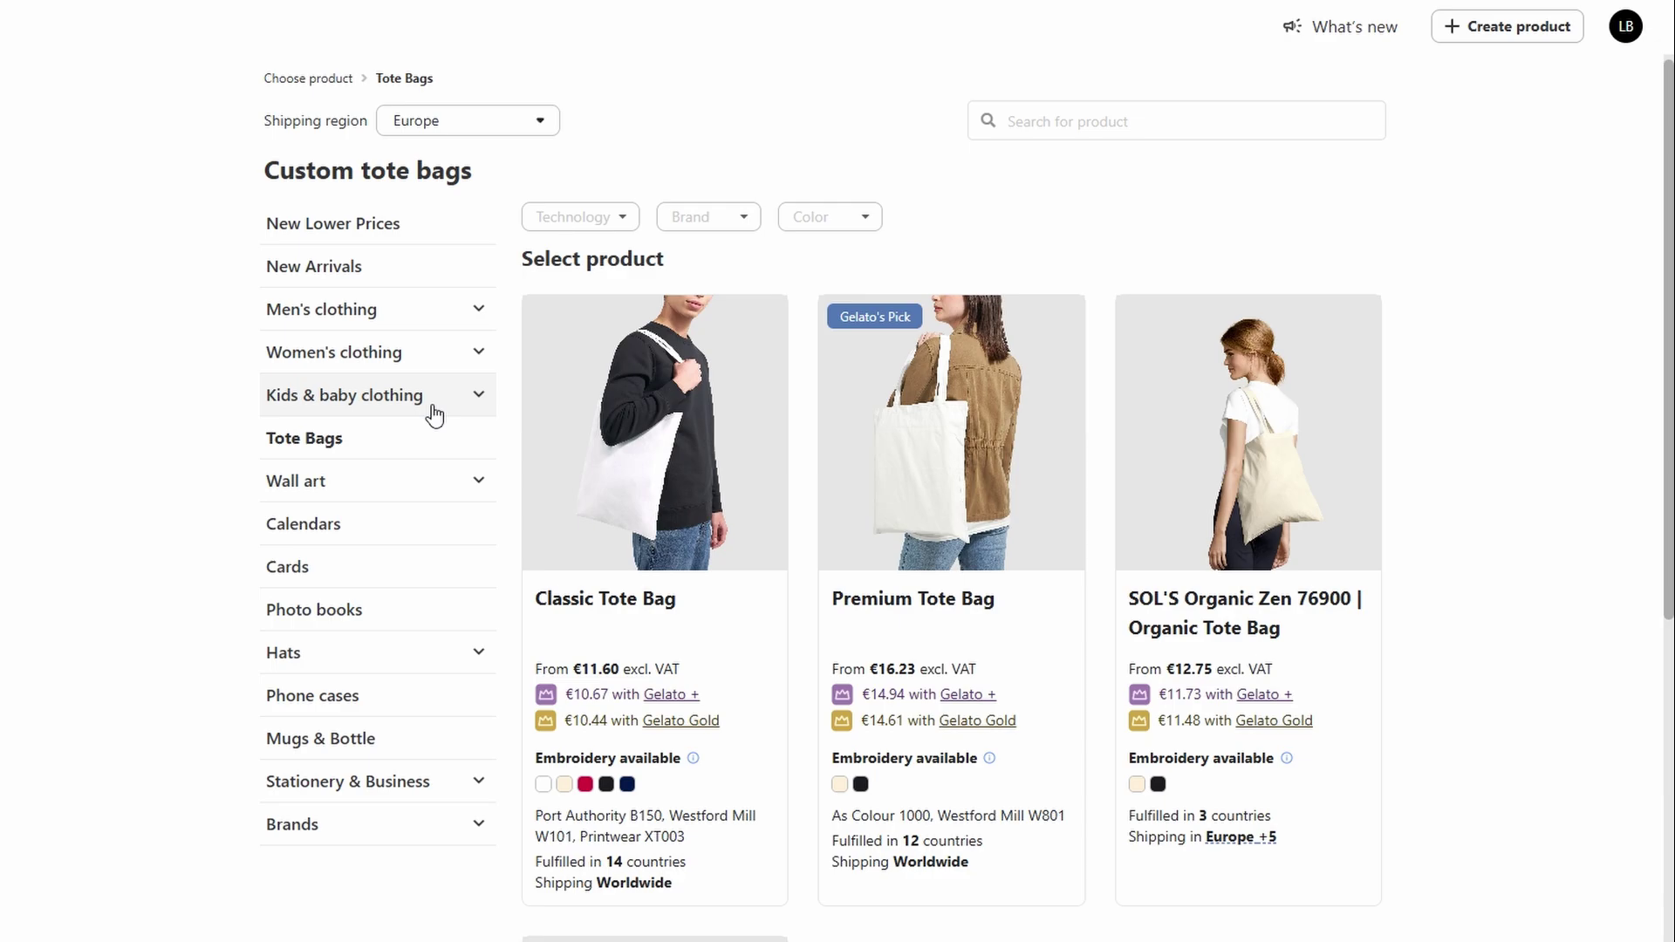
pyautogui.click(476, 402)
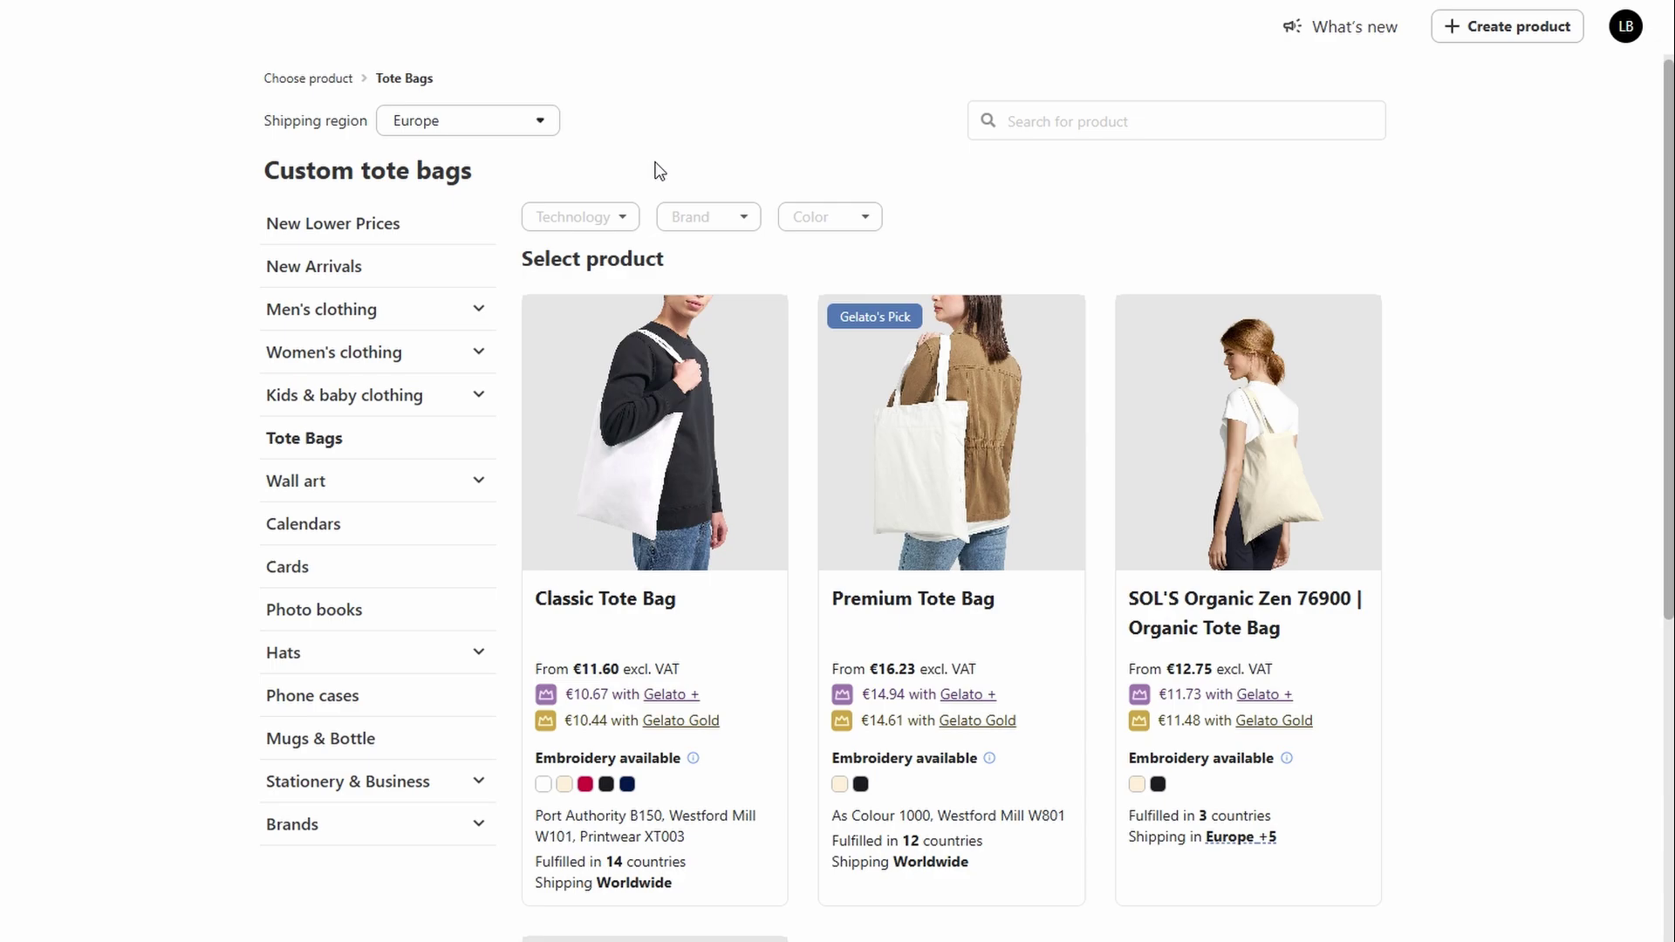
pyautogui.scroll(-7, 659, 171)
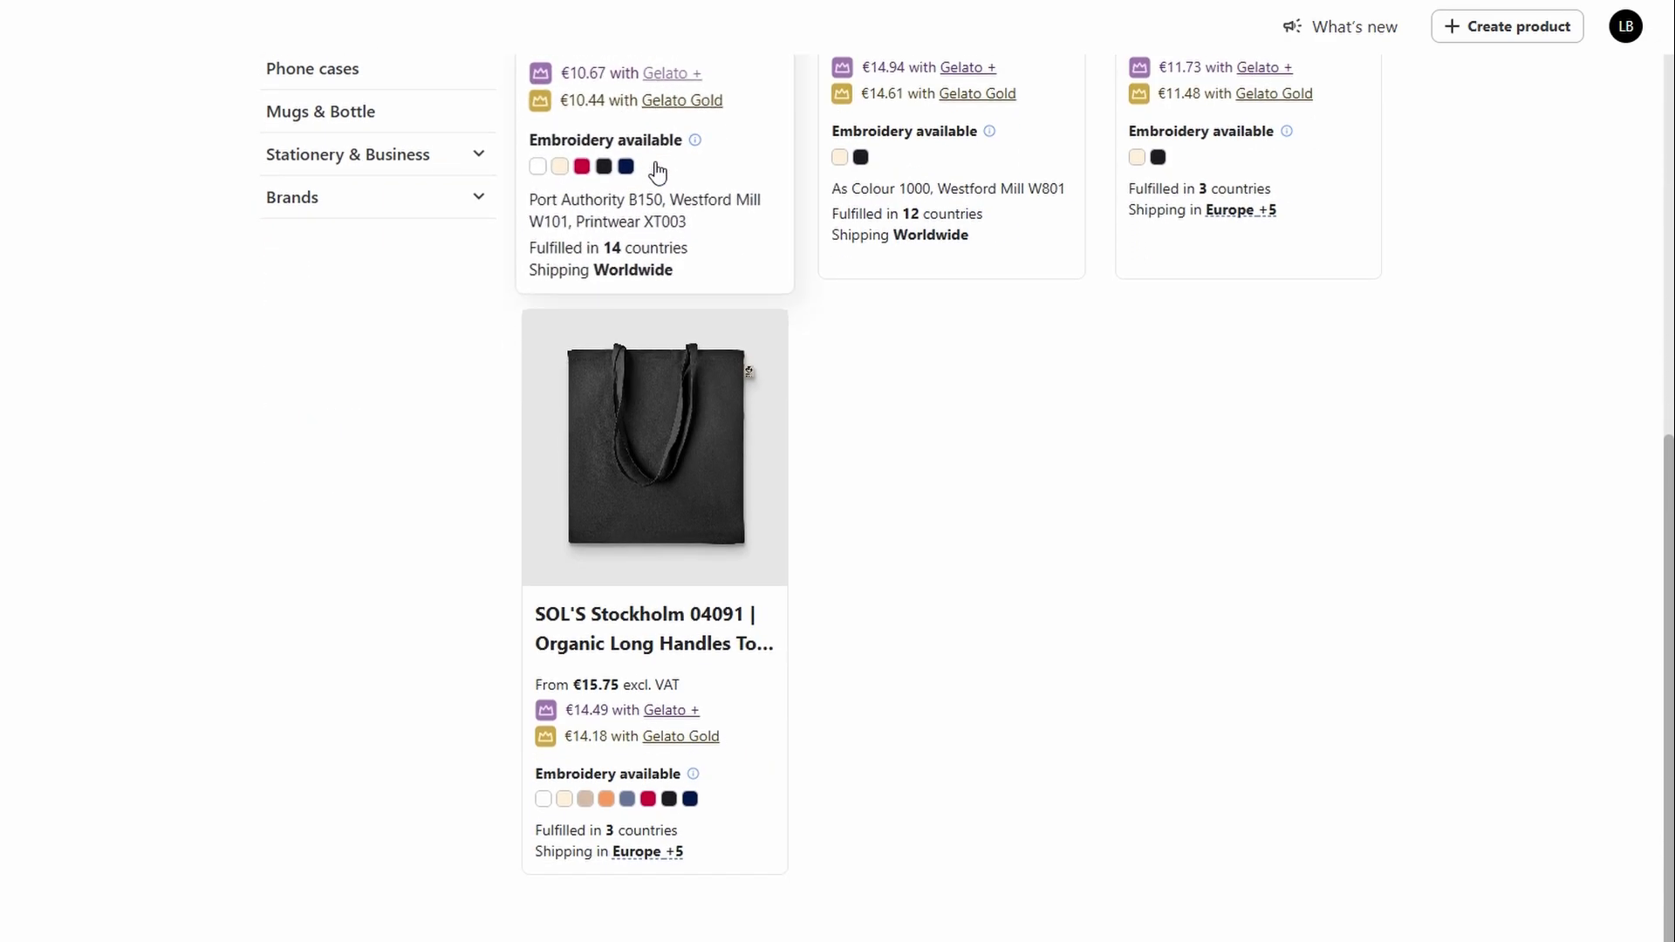
pyautogui.scroll(5, 719, 334)
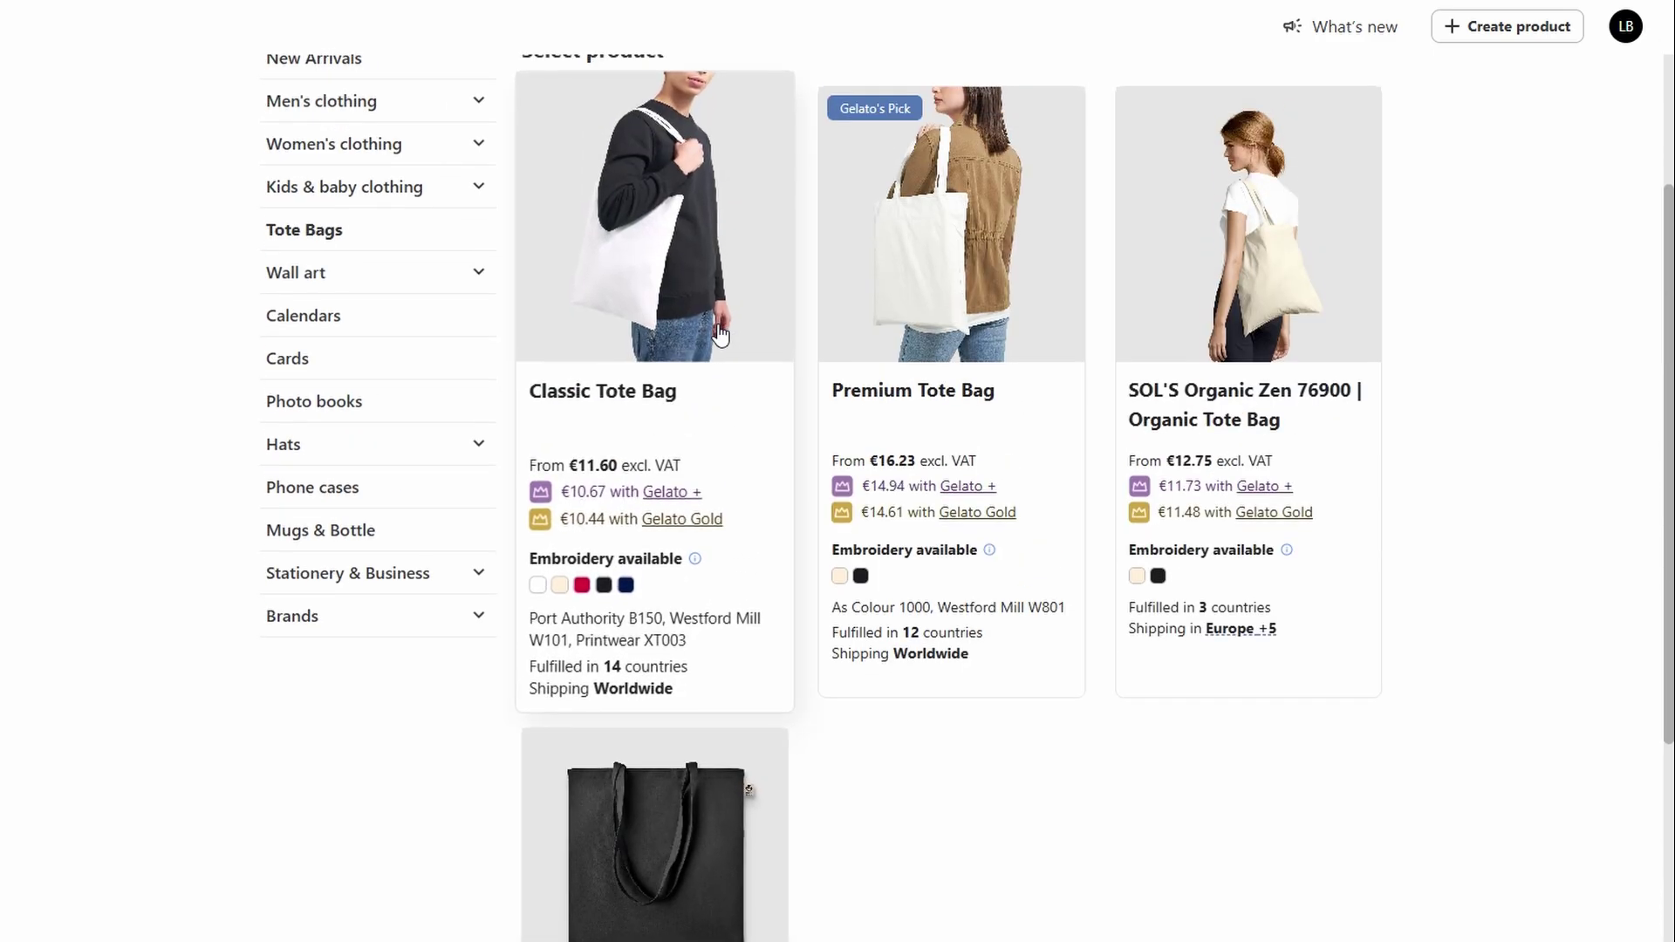
pyautogui.scroll(2, 719, 334)
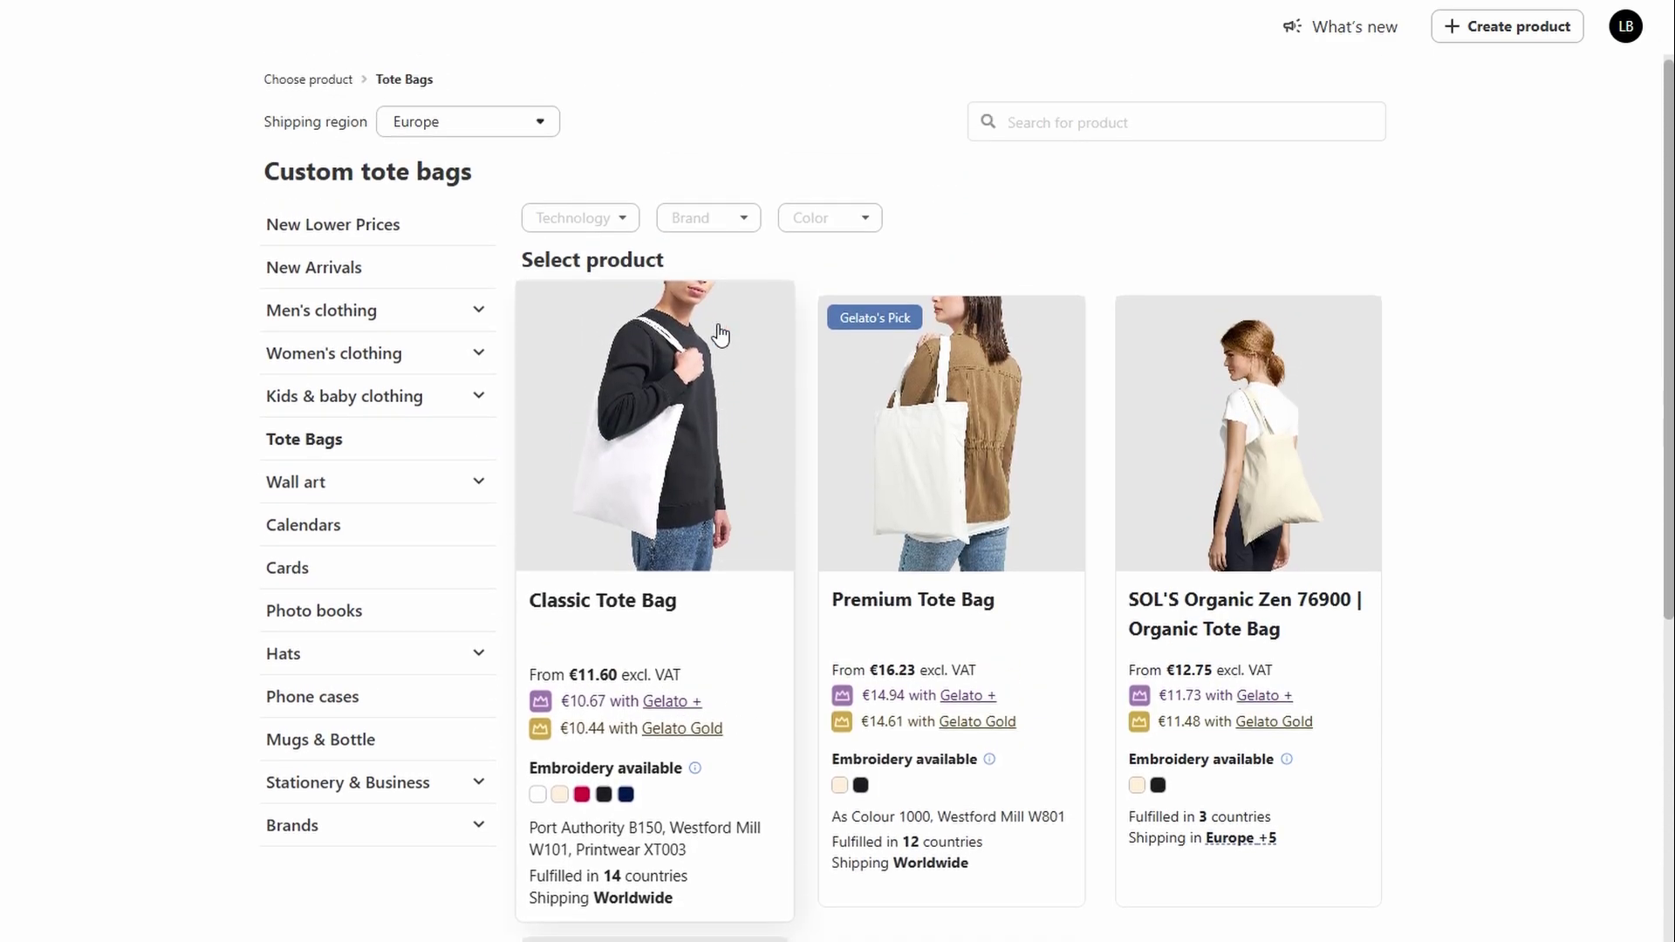
pyautogui.scroll(-5, 719, 334)
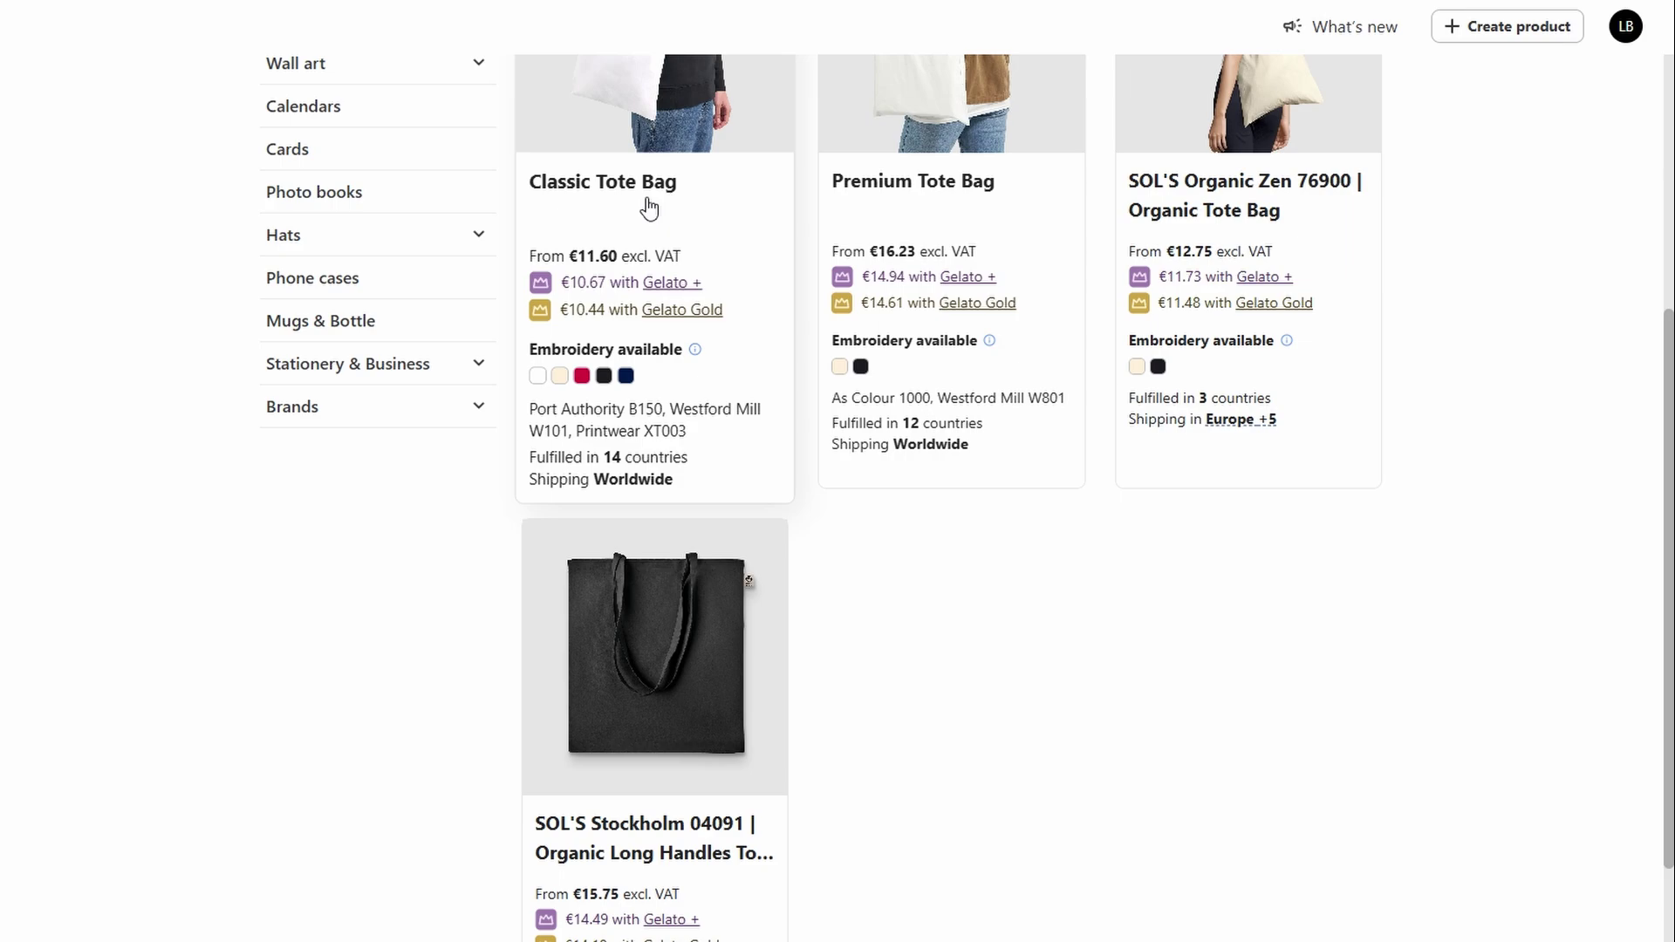
pyautogui.scroll(5, 648, 207)
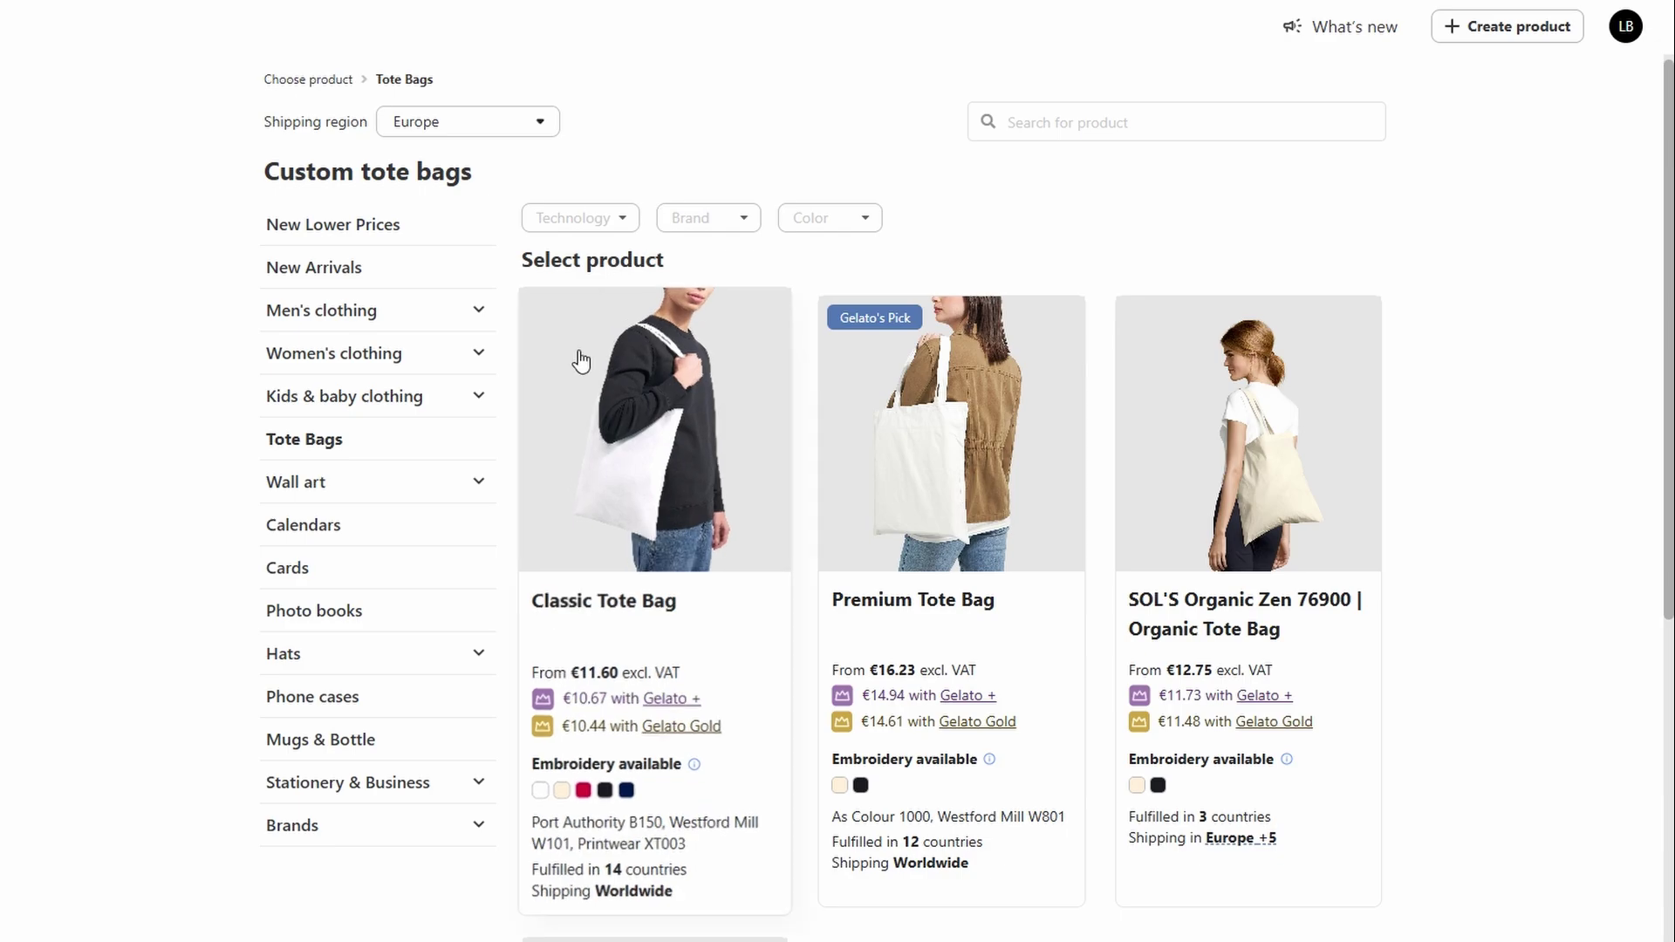
# Step: Open the phone cases category and compare the prices, fulfilment countries and shipping regions of the cases
pyautogui.click(343, 703)
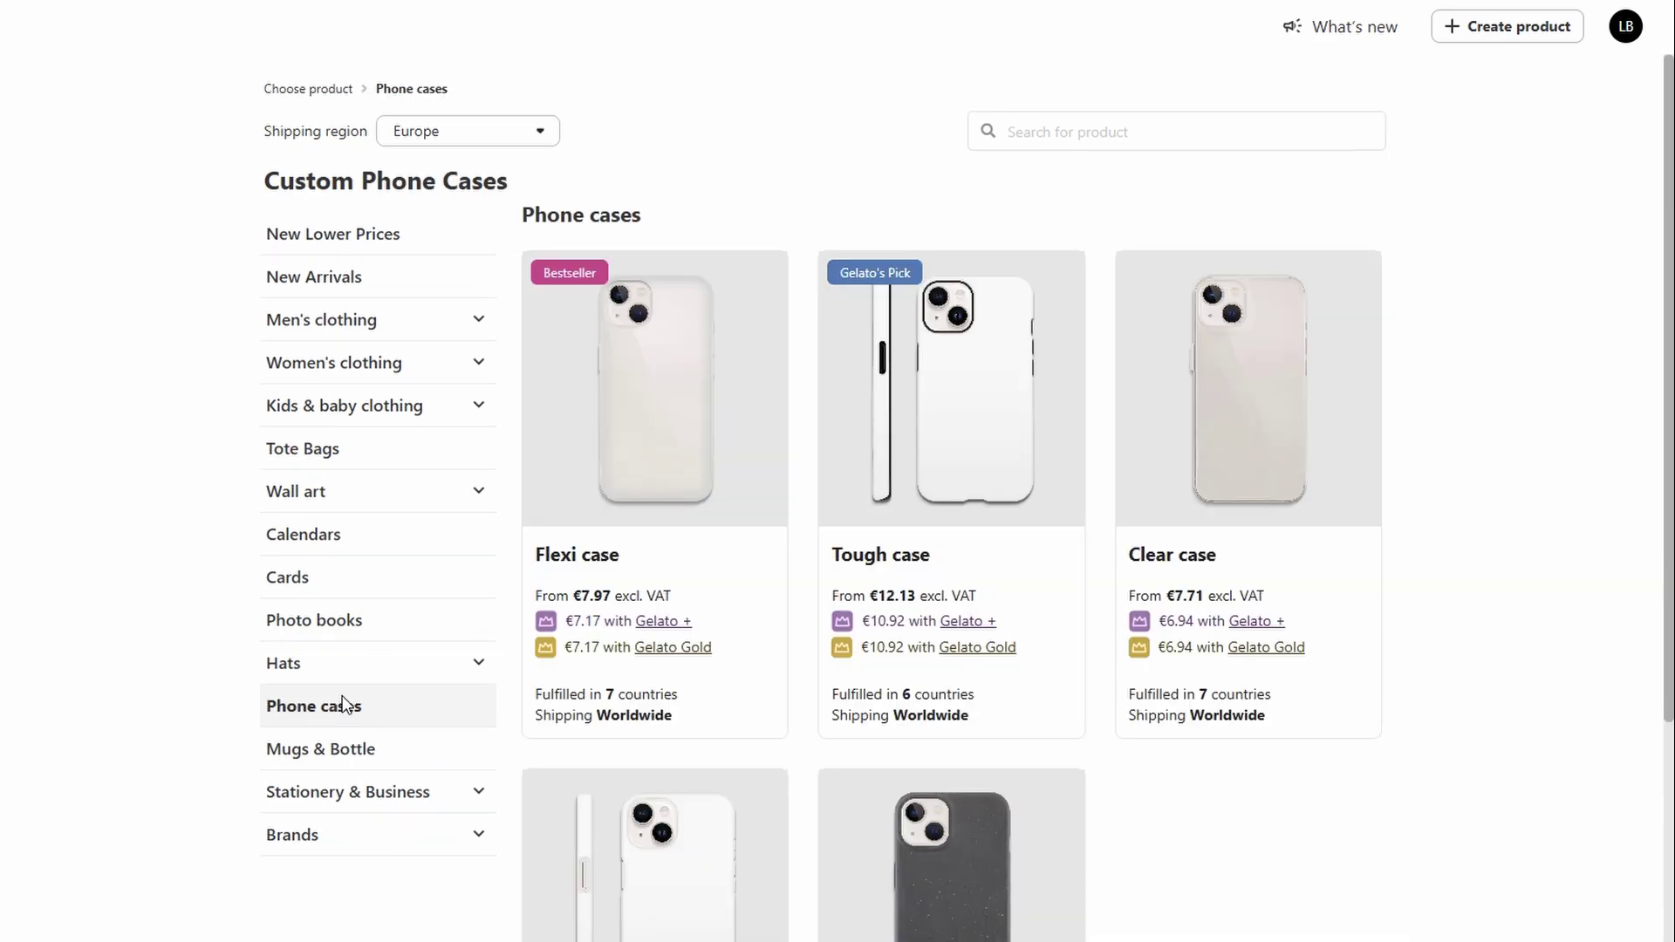
pyautogui.scroll(-5, 904, 478)
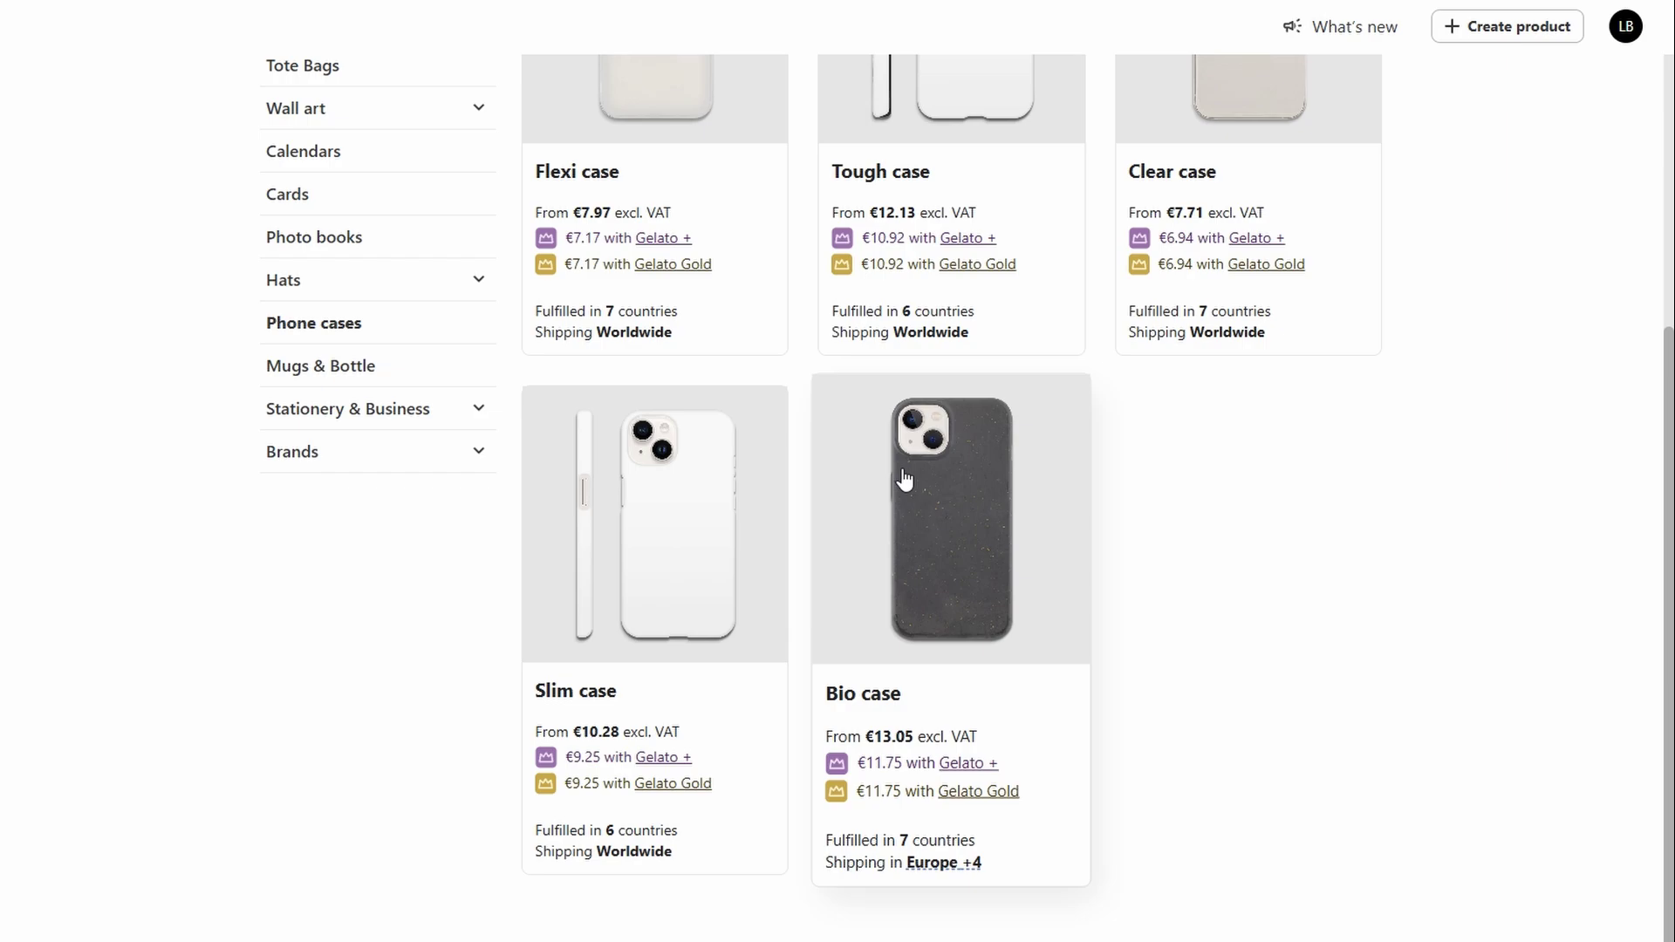
pyautogui.scroll(3, 904, 479)
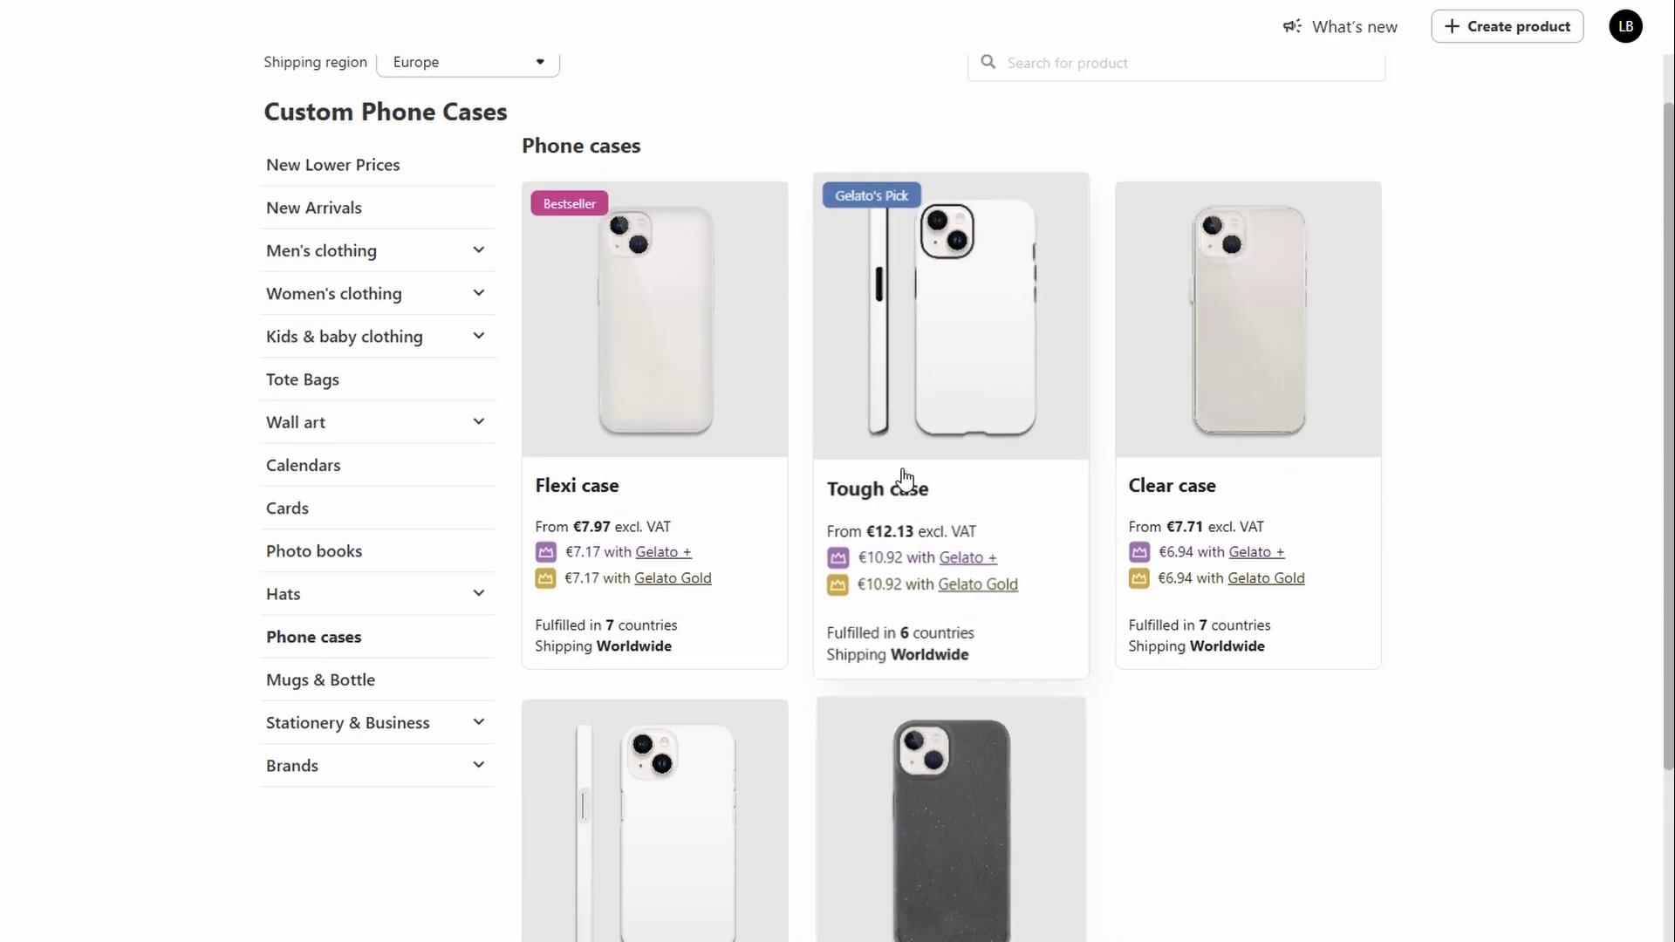
# Step: Open the Gildan 5000 Heavyweight Unisex Crewneck T-shirt from the men's T-shirts category
pyautogui.click(298, 260)
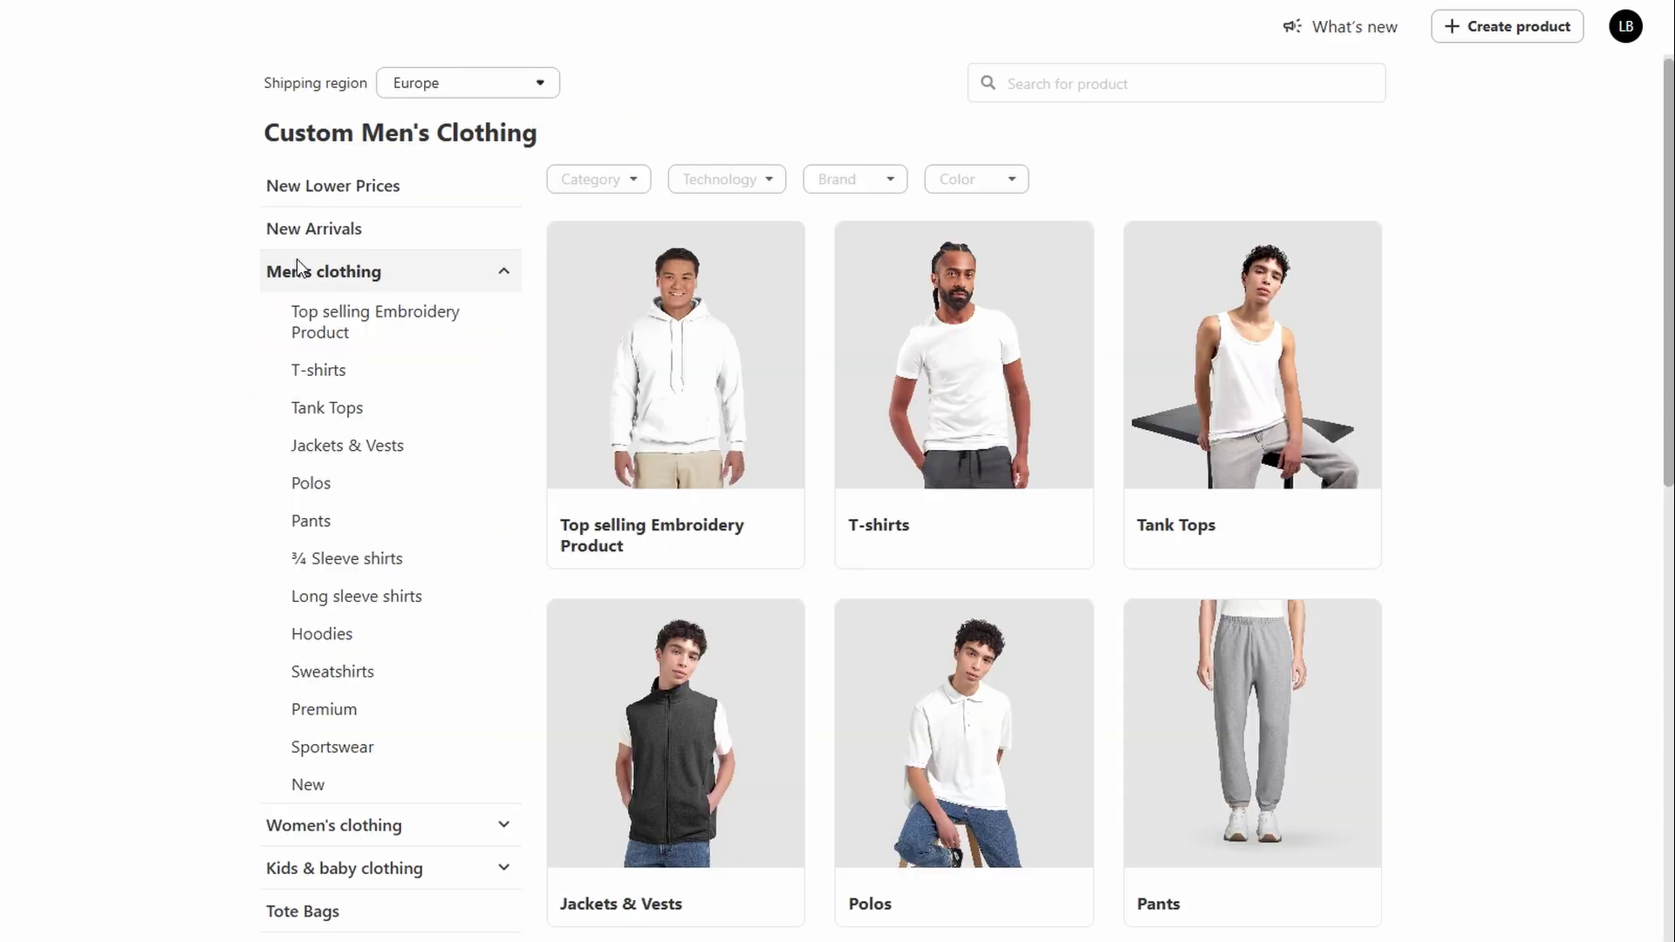
pyautogui.click(334, 375)
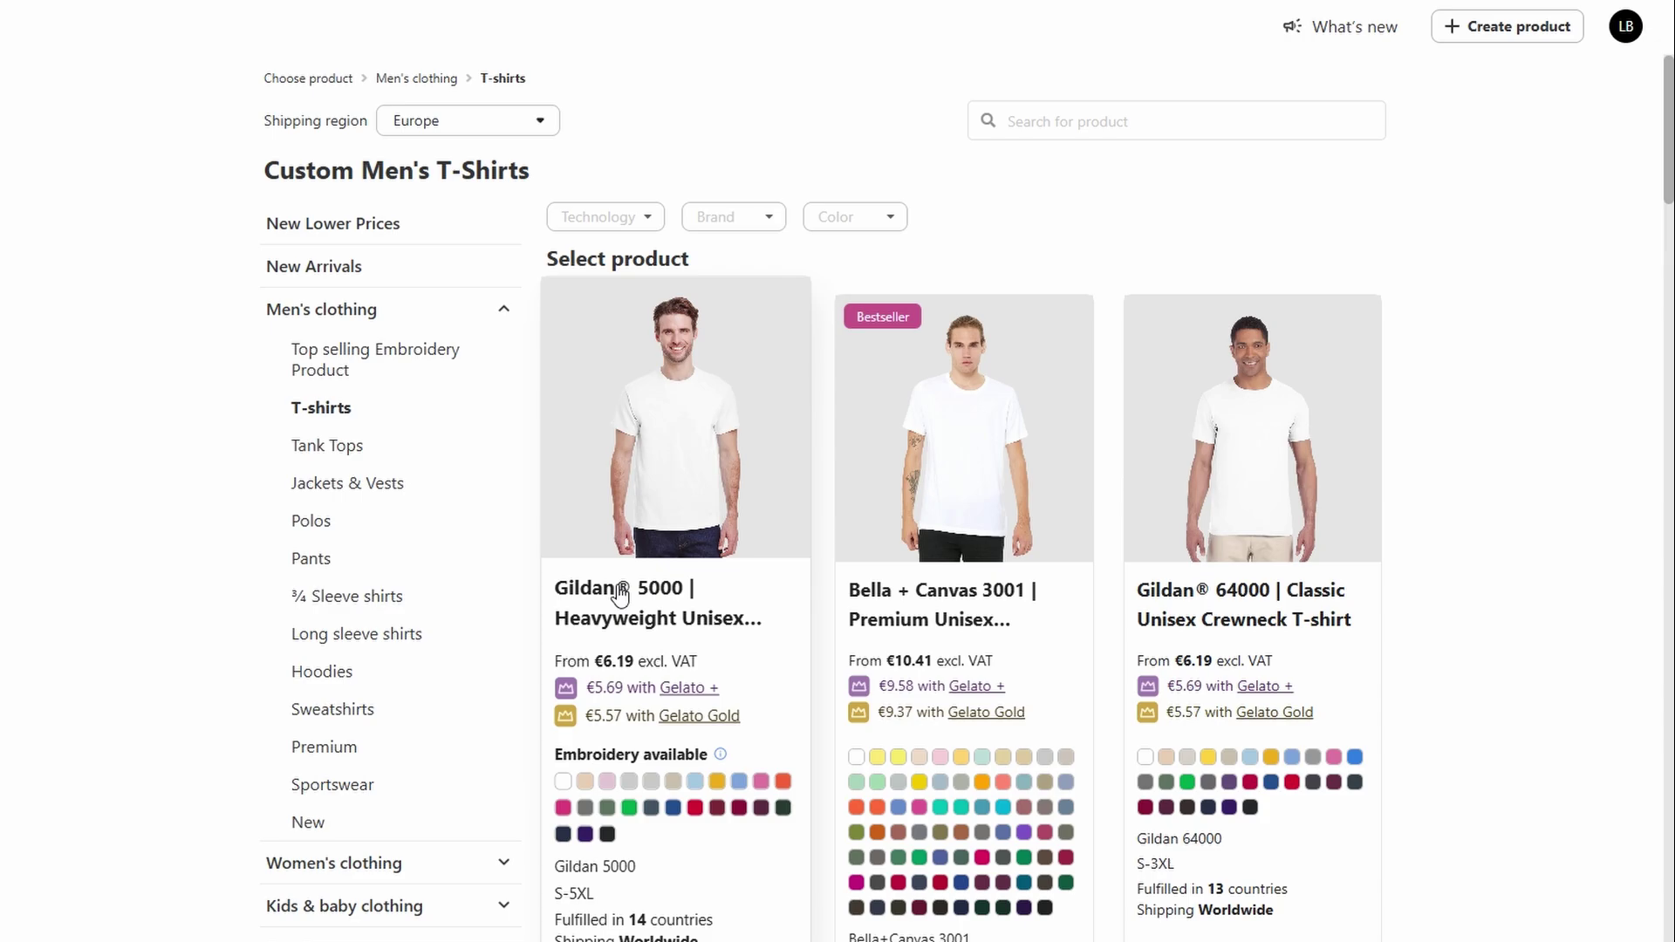
pyautogui.click(621, 594)
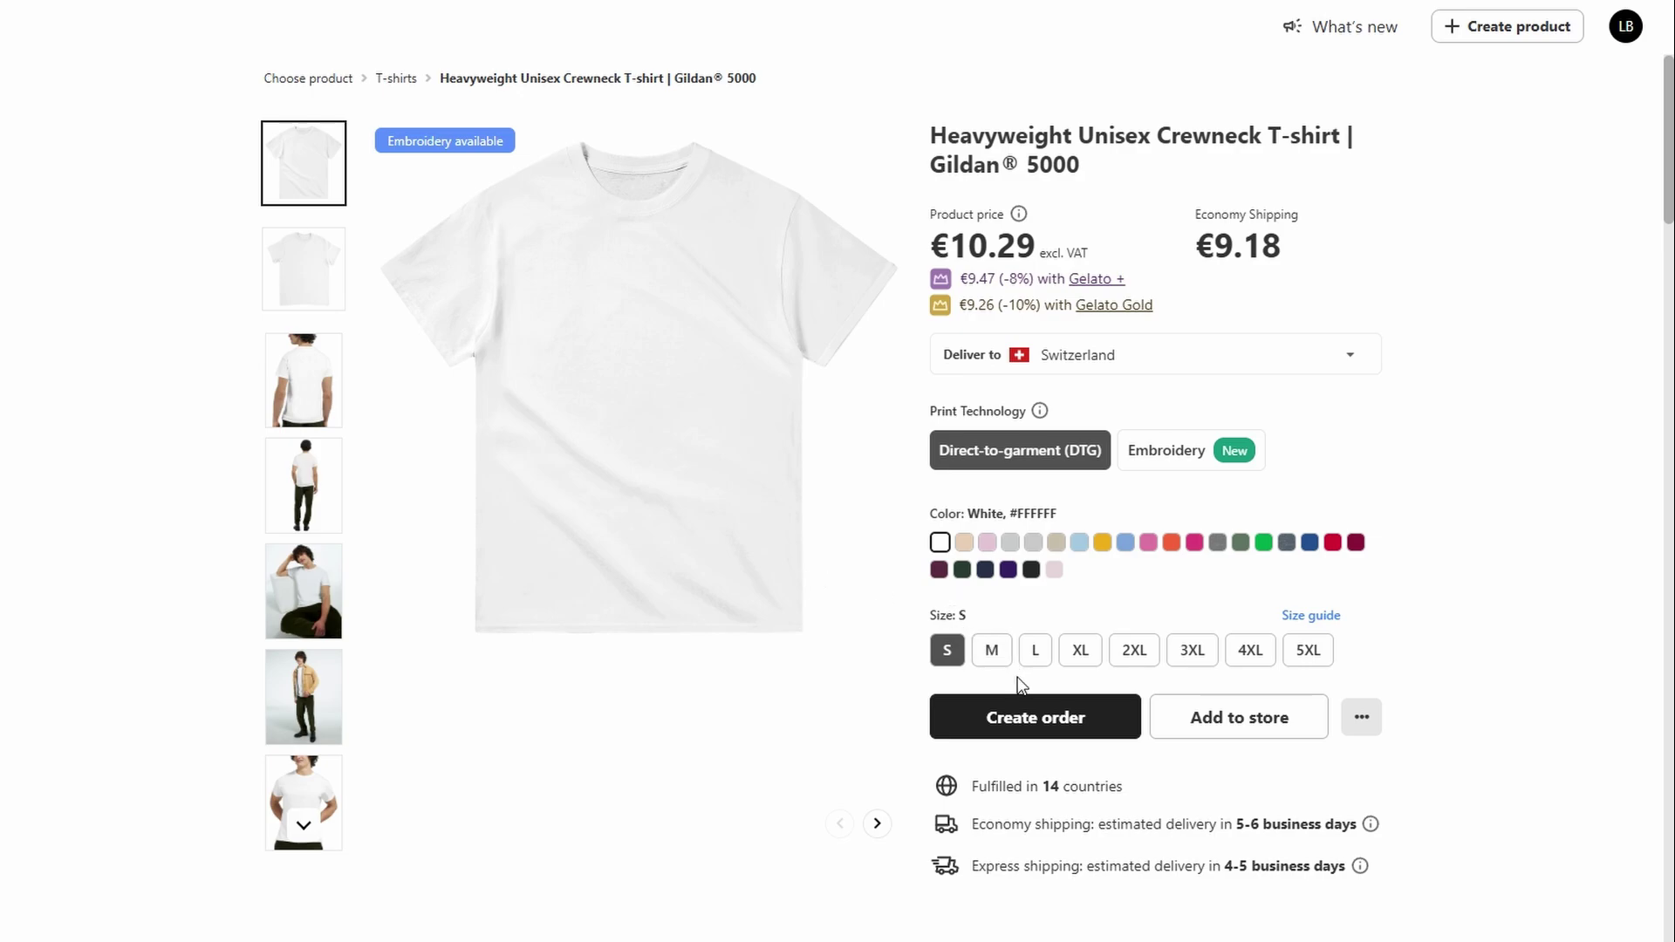
# Step: Start a single-product template using the white Gildan 5000 T-shirt from the men's T-shirts, in sizes S to 5XL
pyautogui.click(1459, 35)
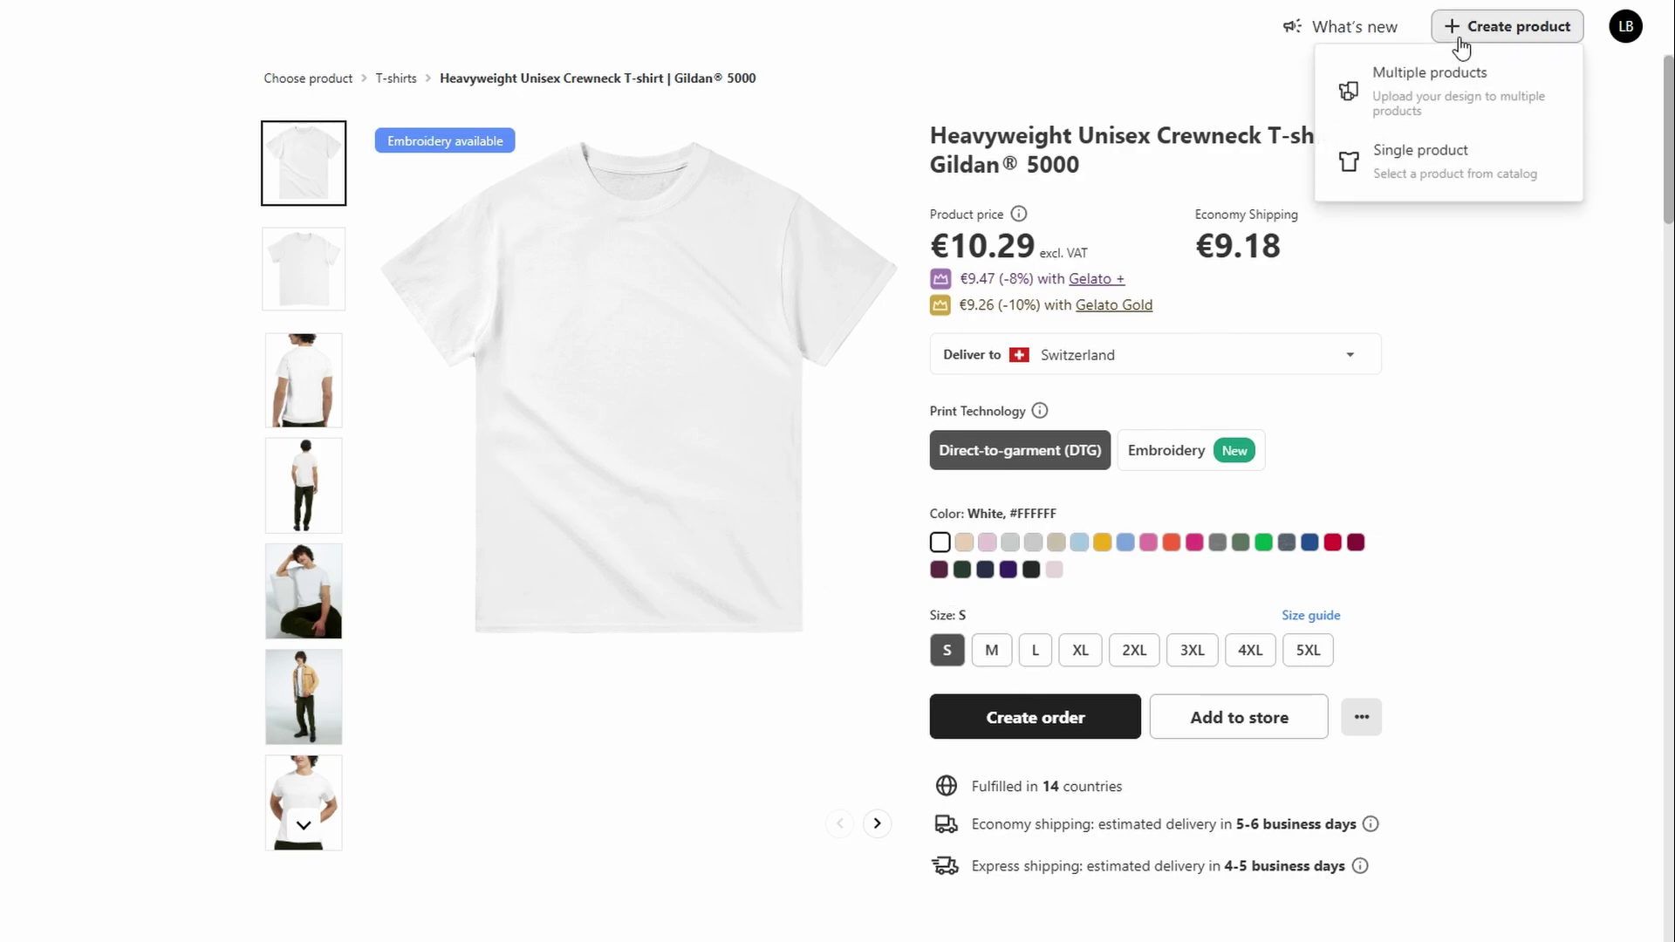
pyautogui.click(1417, 164)
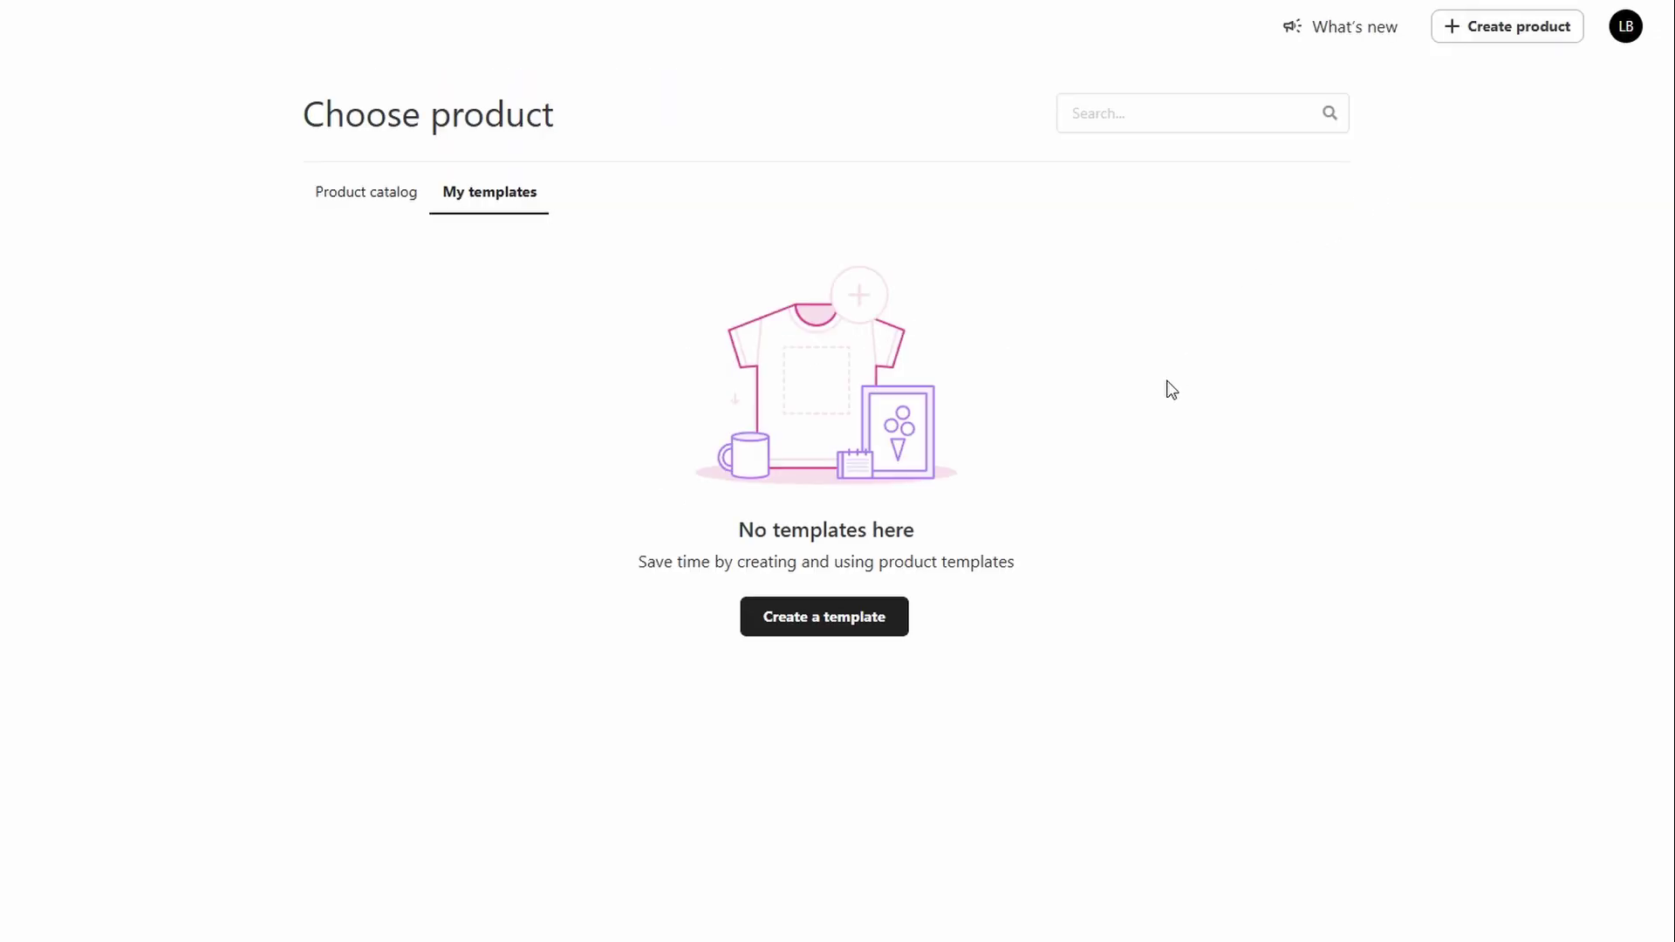
pyautogui.click(805, 608)
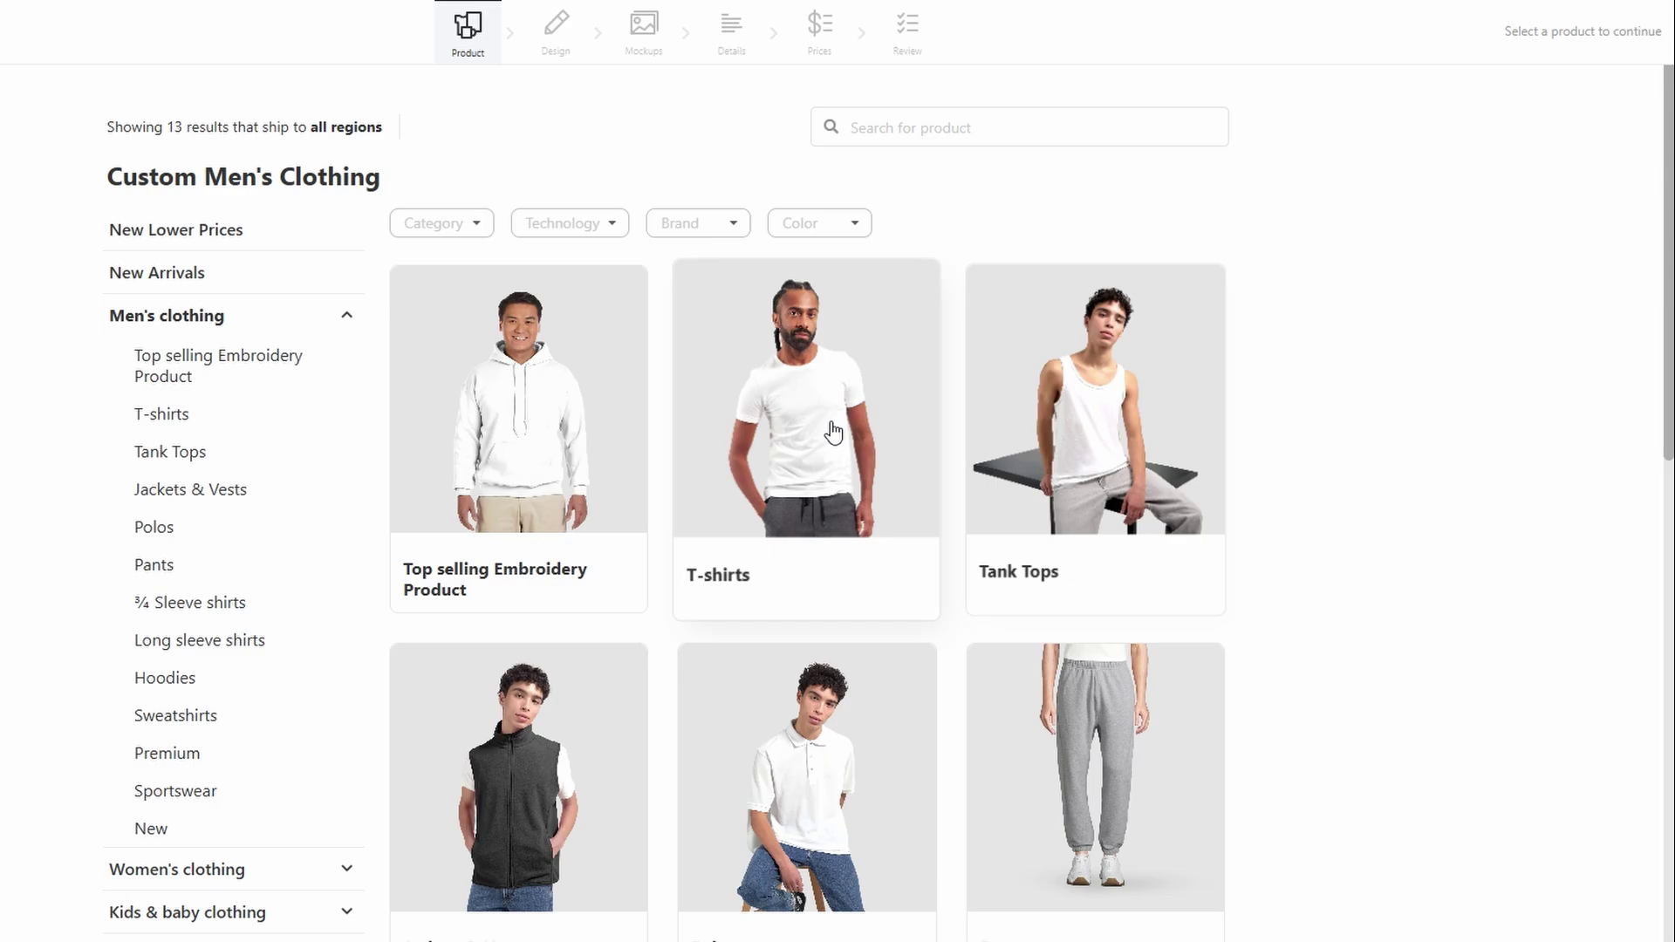
pyautogui.click(829, 429)
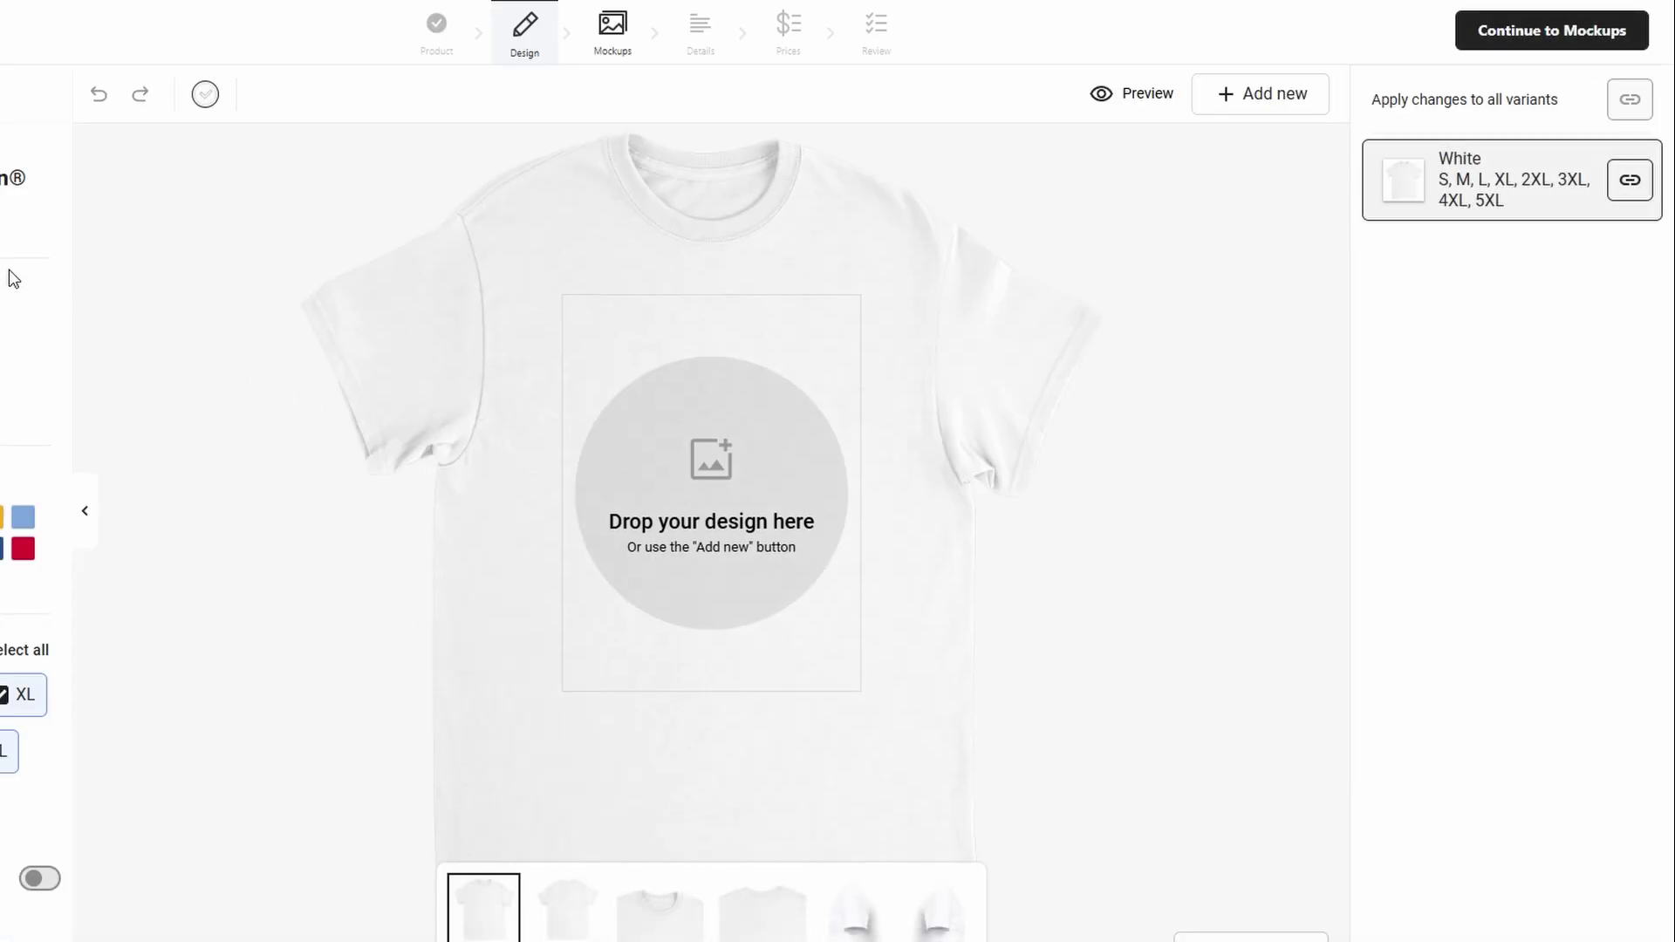
# Step: Upload the sunflower "Weekend Vibes" design from the device and place it on the front of the T-shirt
pyautogui.click(32, 232)
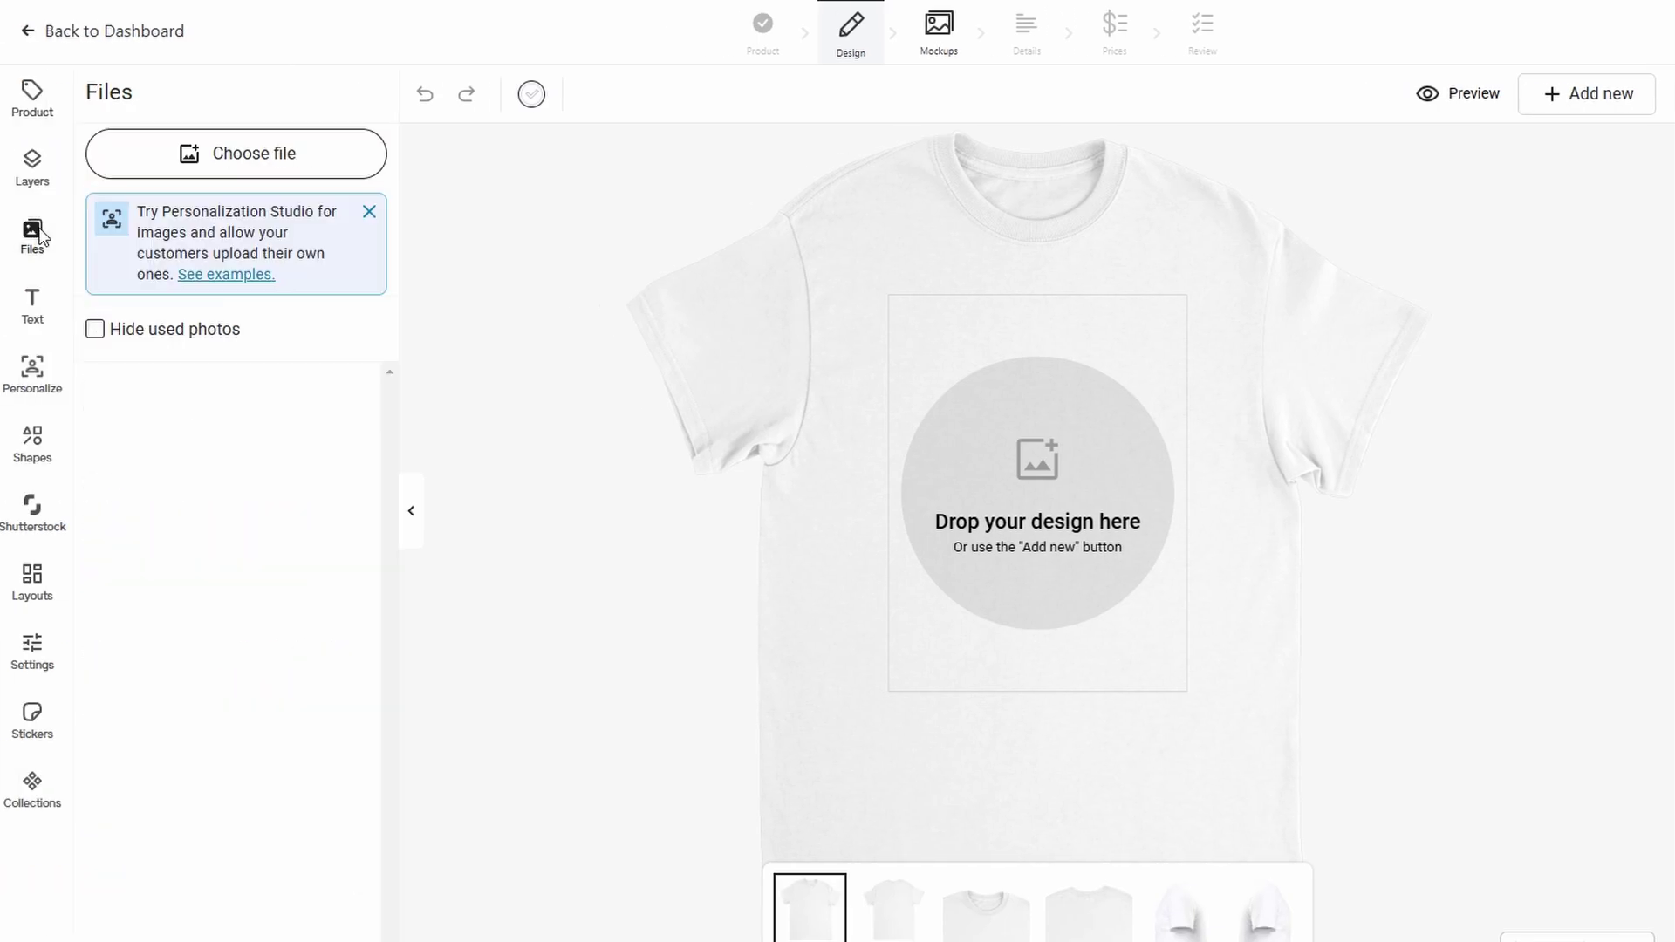
pyautogui.click(232, 155)
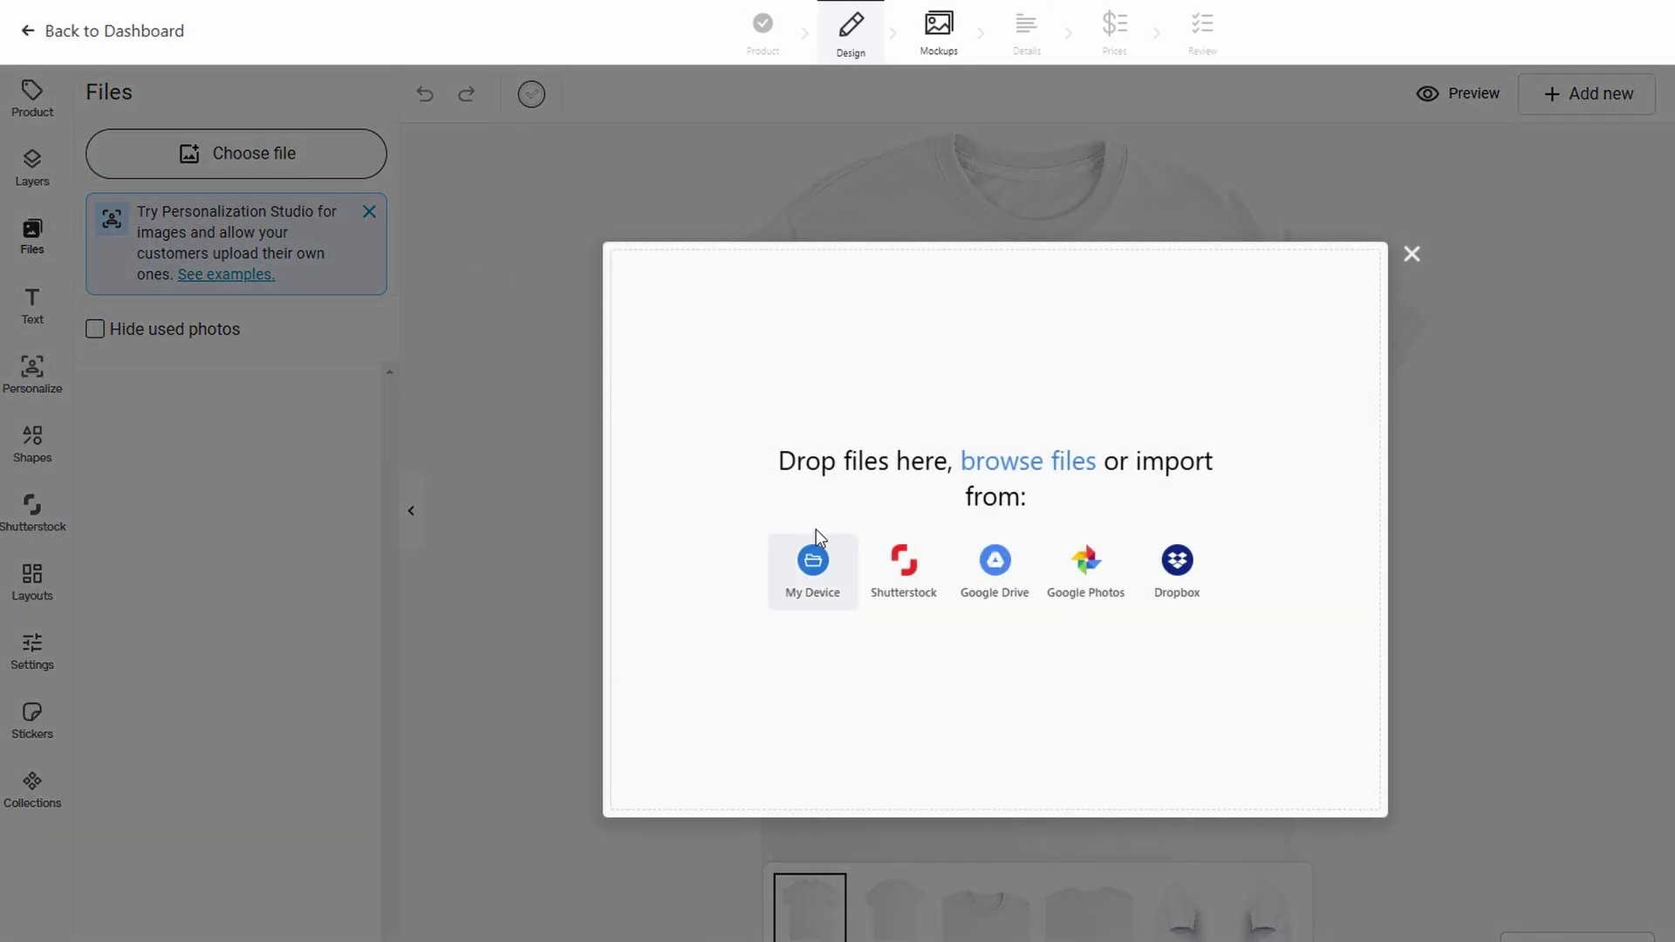
pyautogui.click(817, 534)
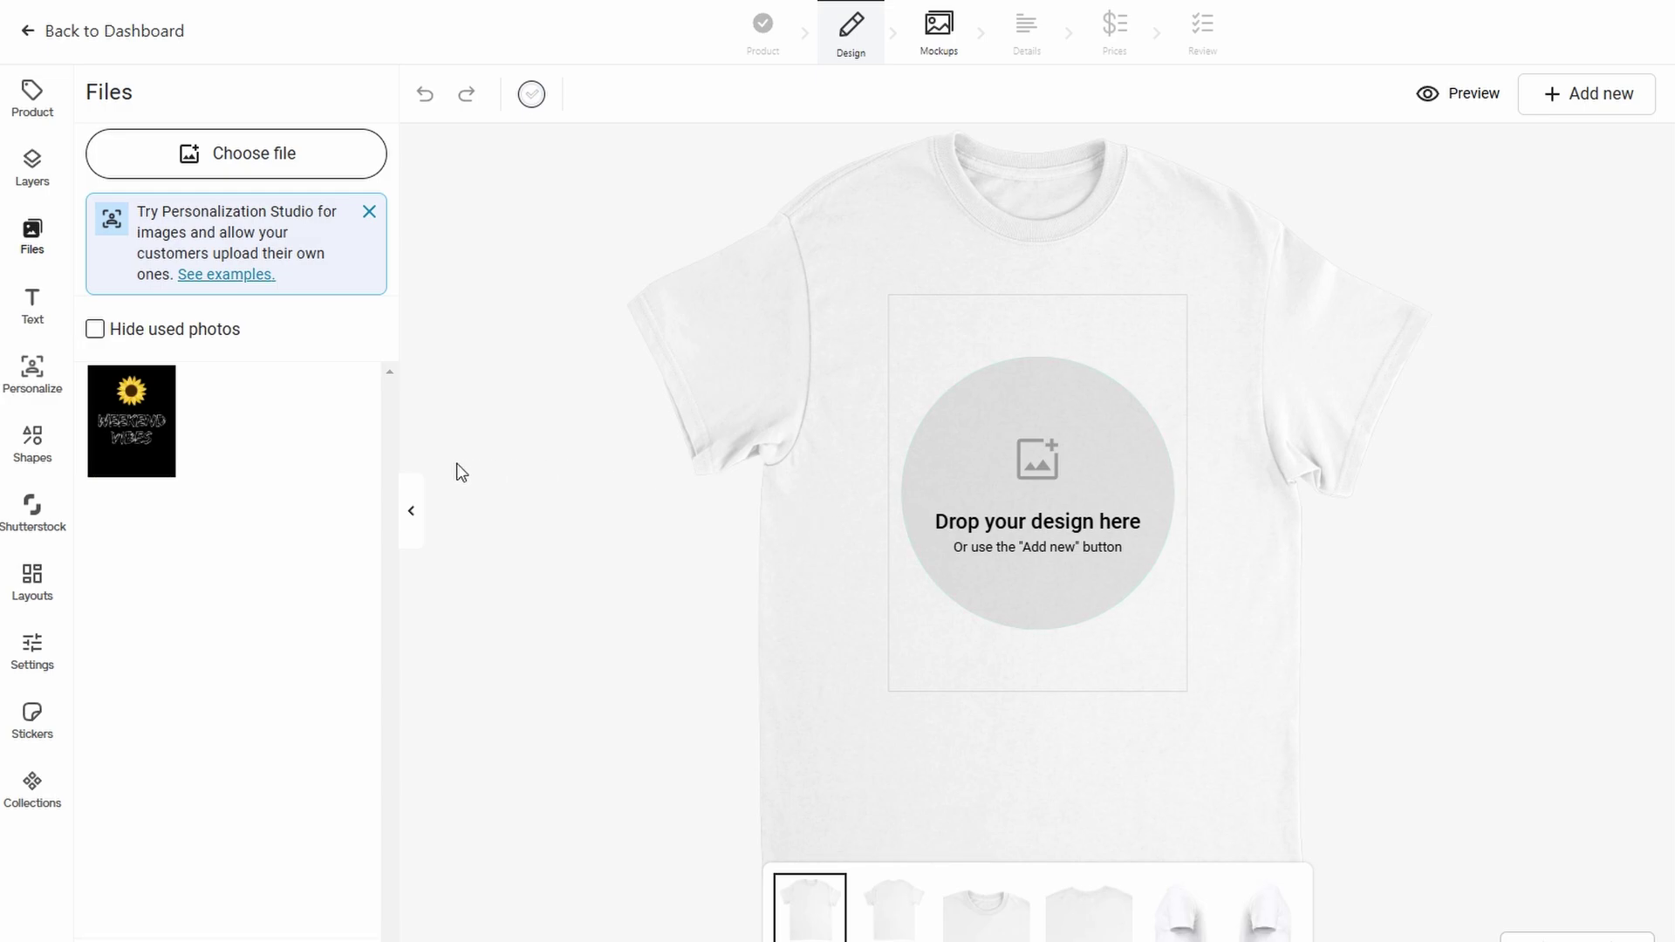
pyautogui.moveTo(130, 422); pyautogui.dragTo(1068, 510)
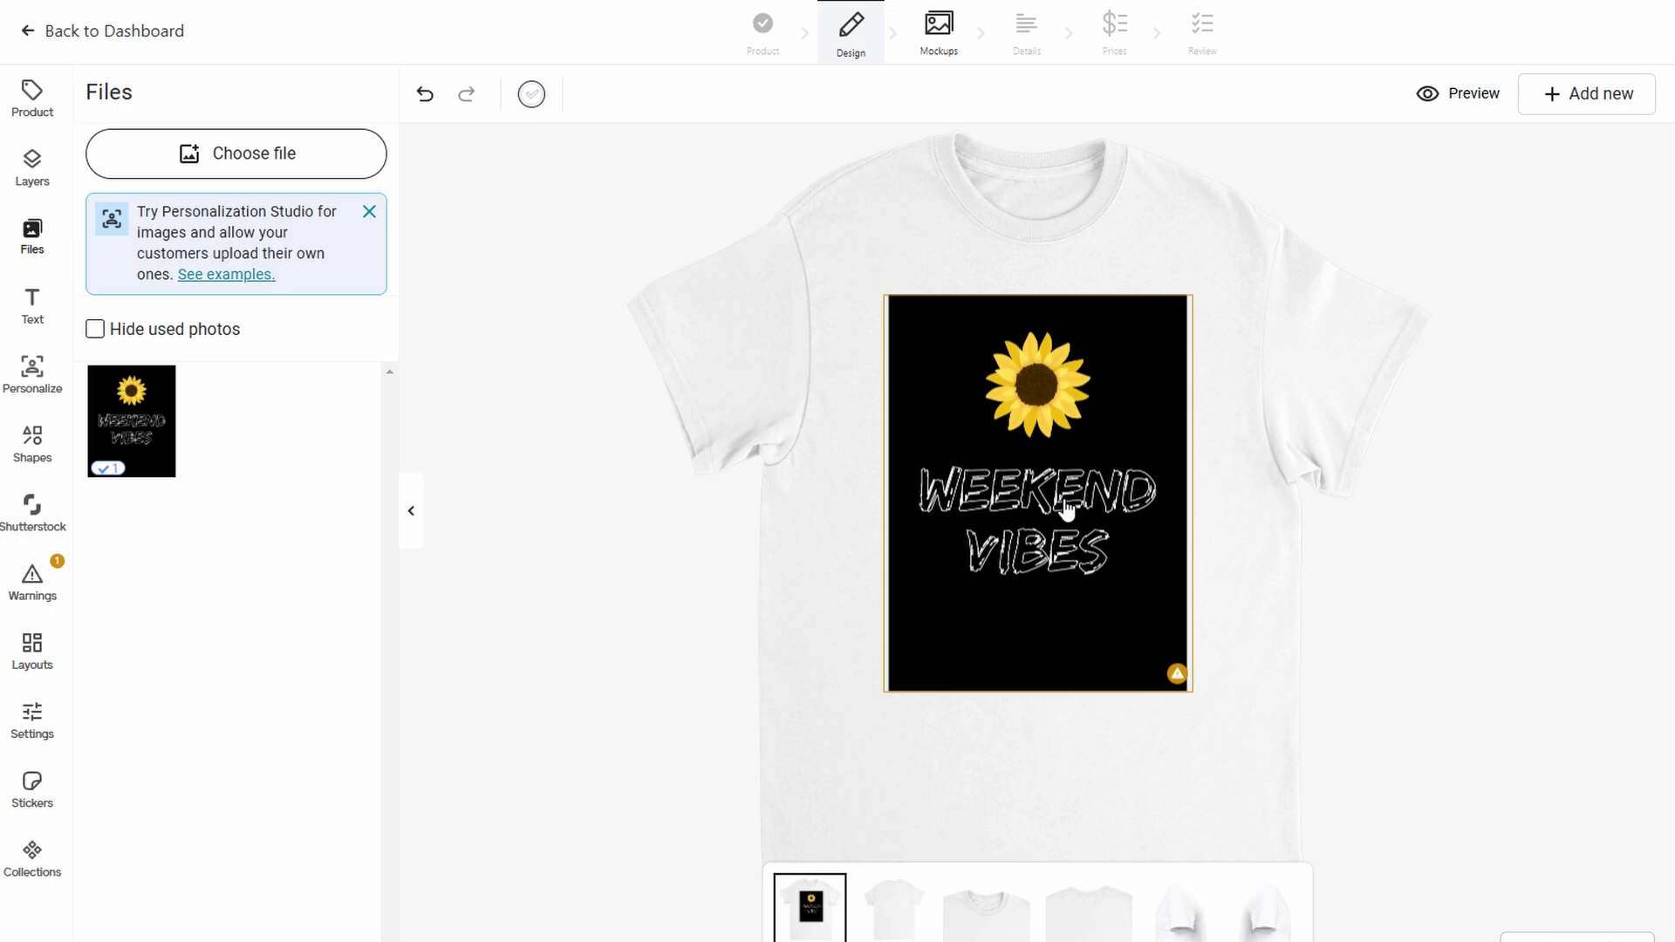
# Step: Place the "Weekend Vibes" design on the back print area of the T-shirt as well, and return to the front view
pyautogui.click(875, 907)
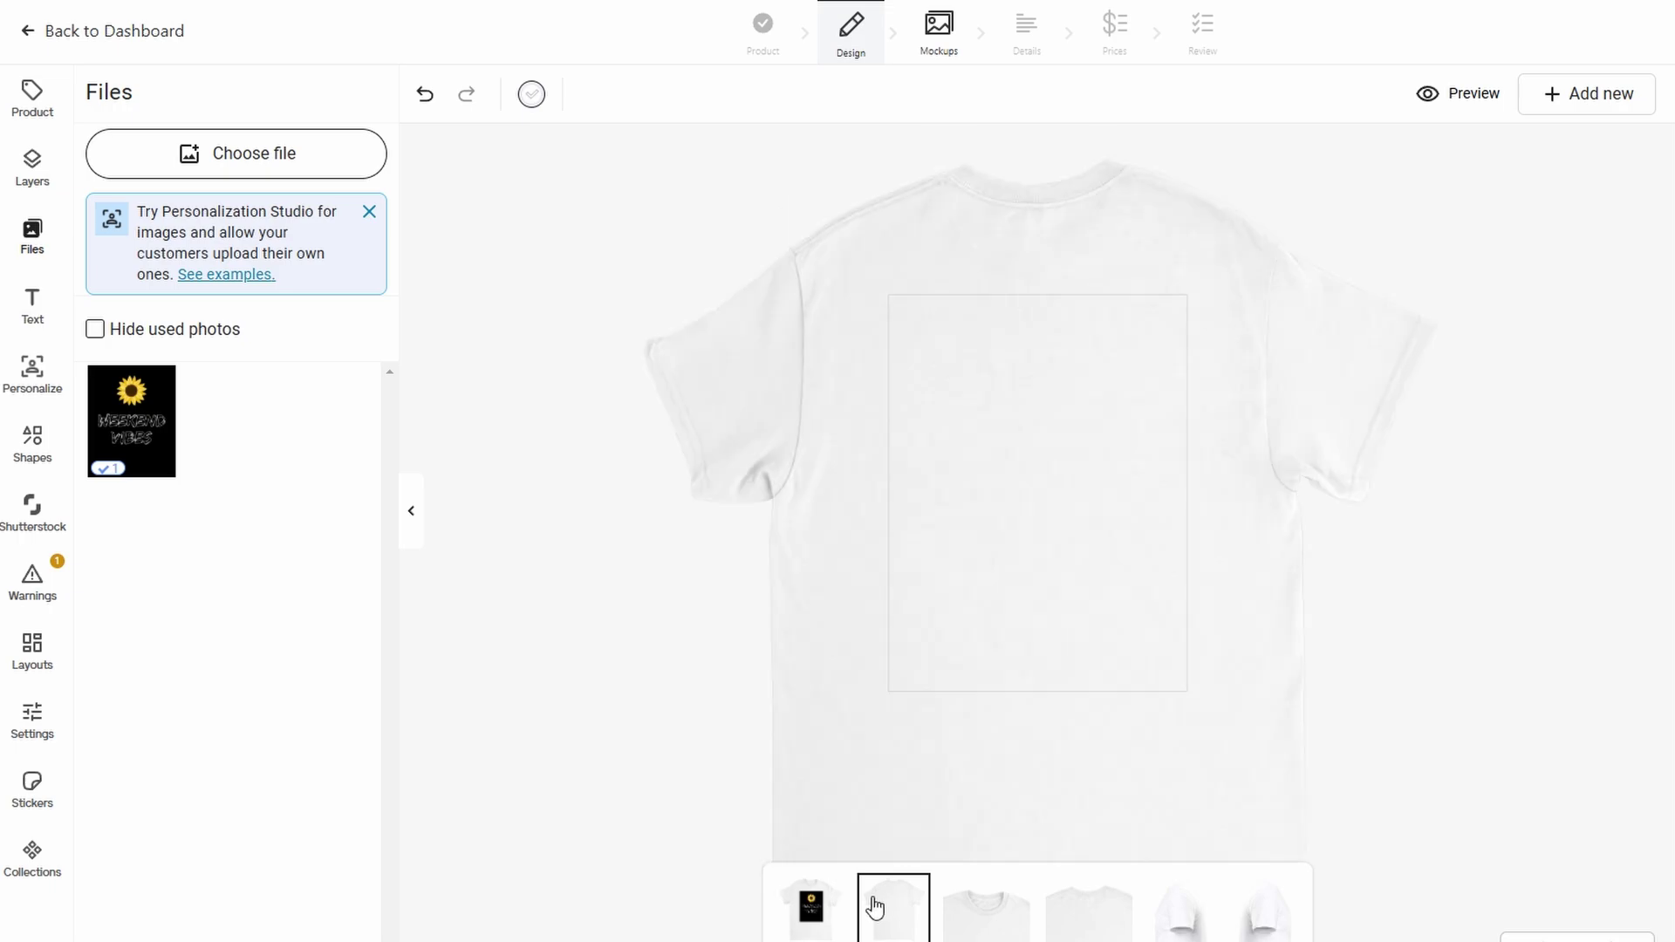
pyautogui.click(960, 919)
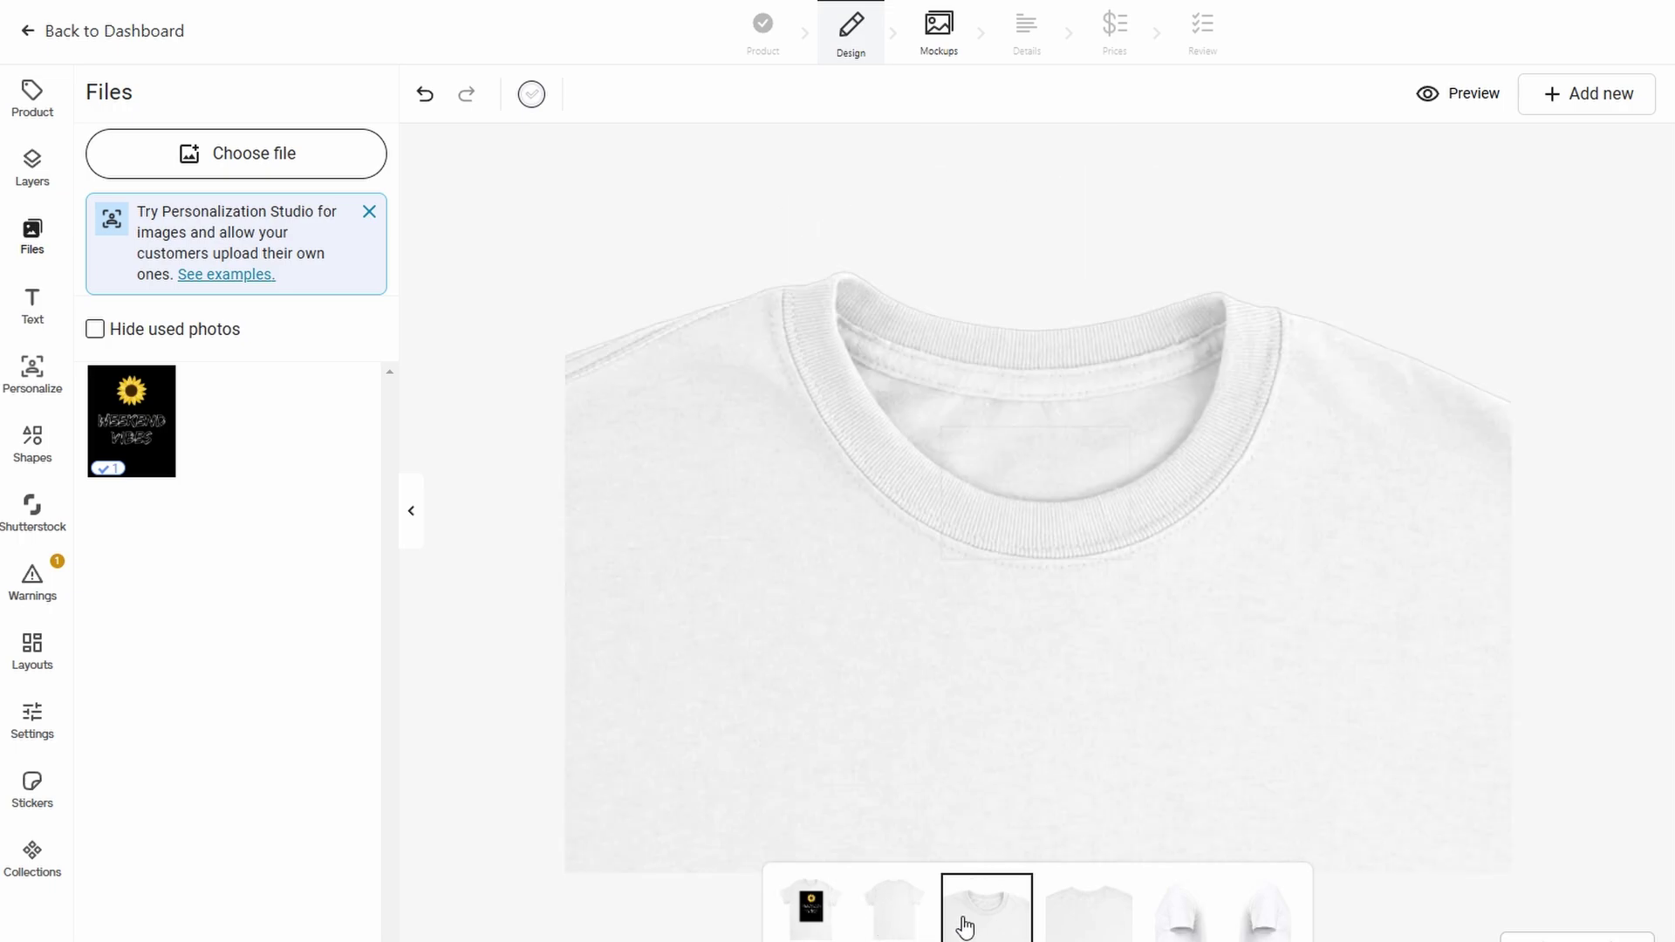
pyautogui.click(888, 929)
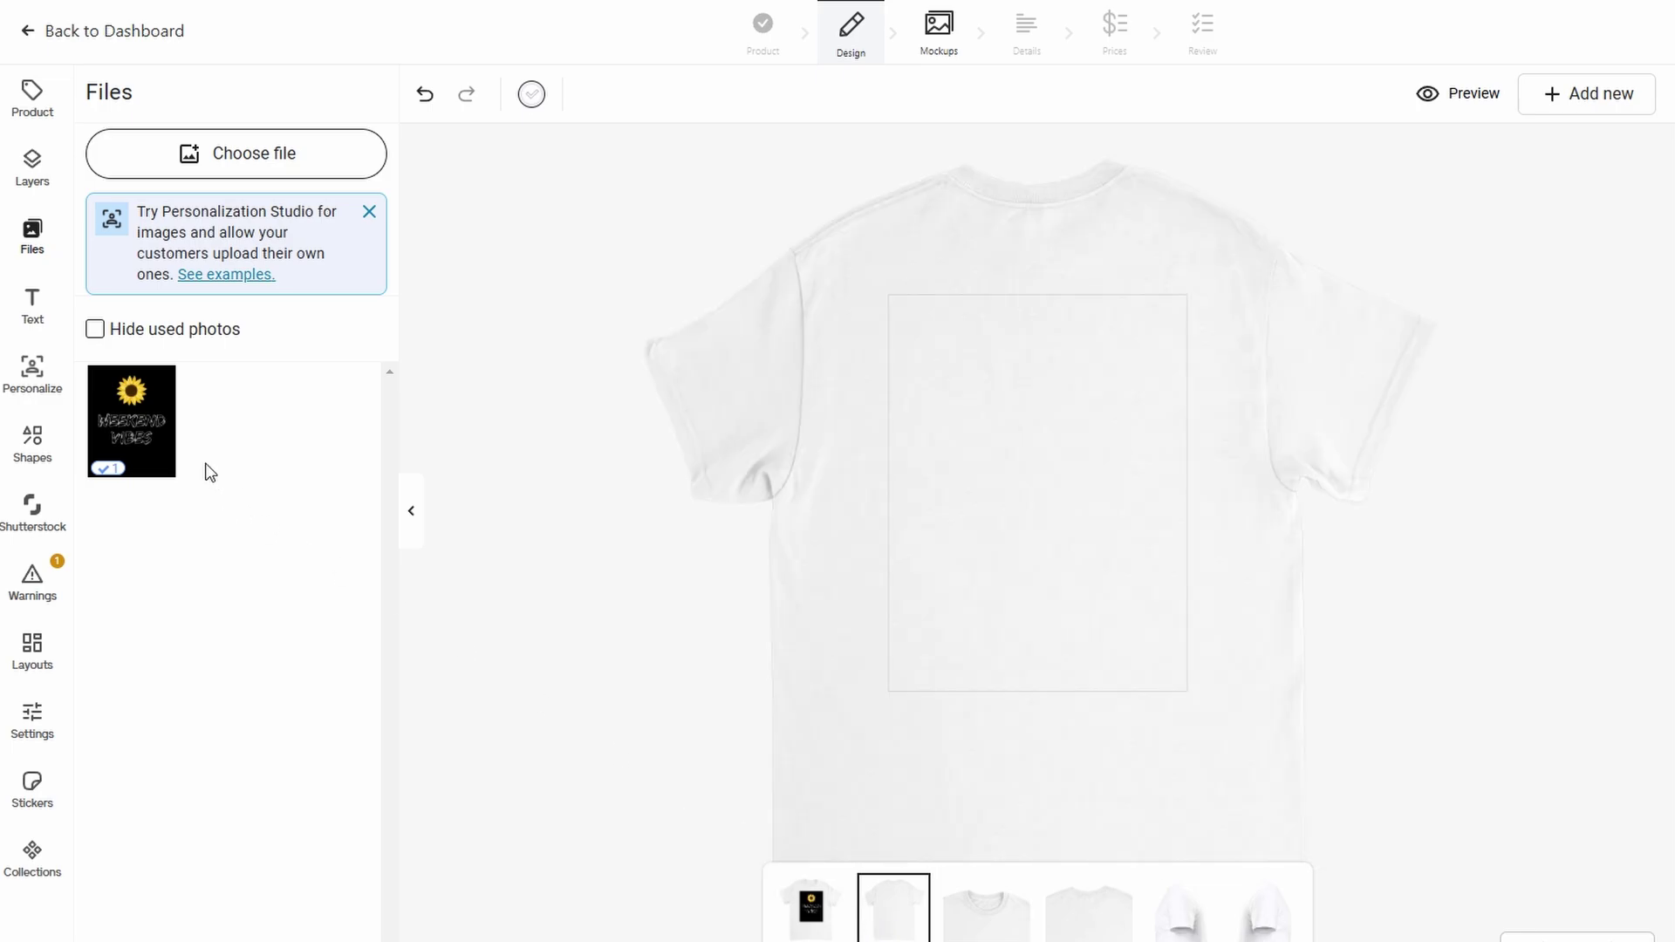
pyautogui.moveTo(166, 449); pyautogui.dragTo(1055, 443)
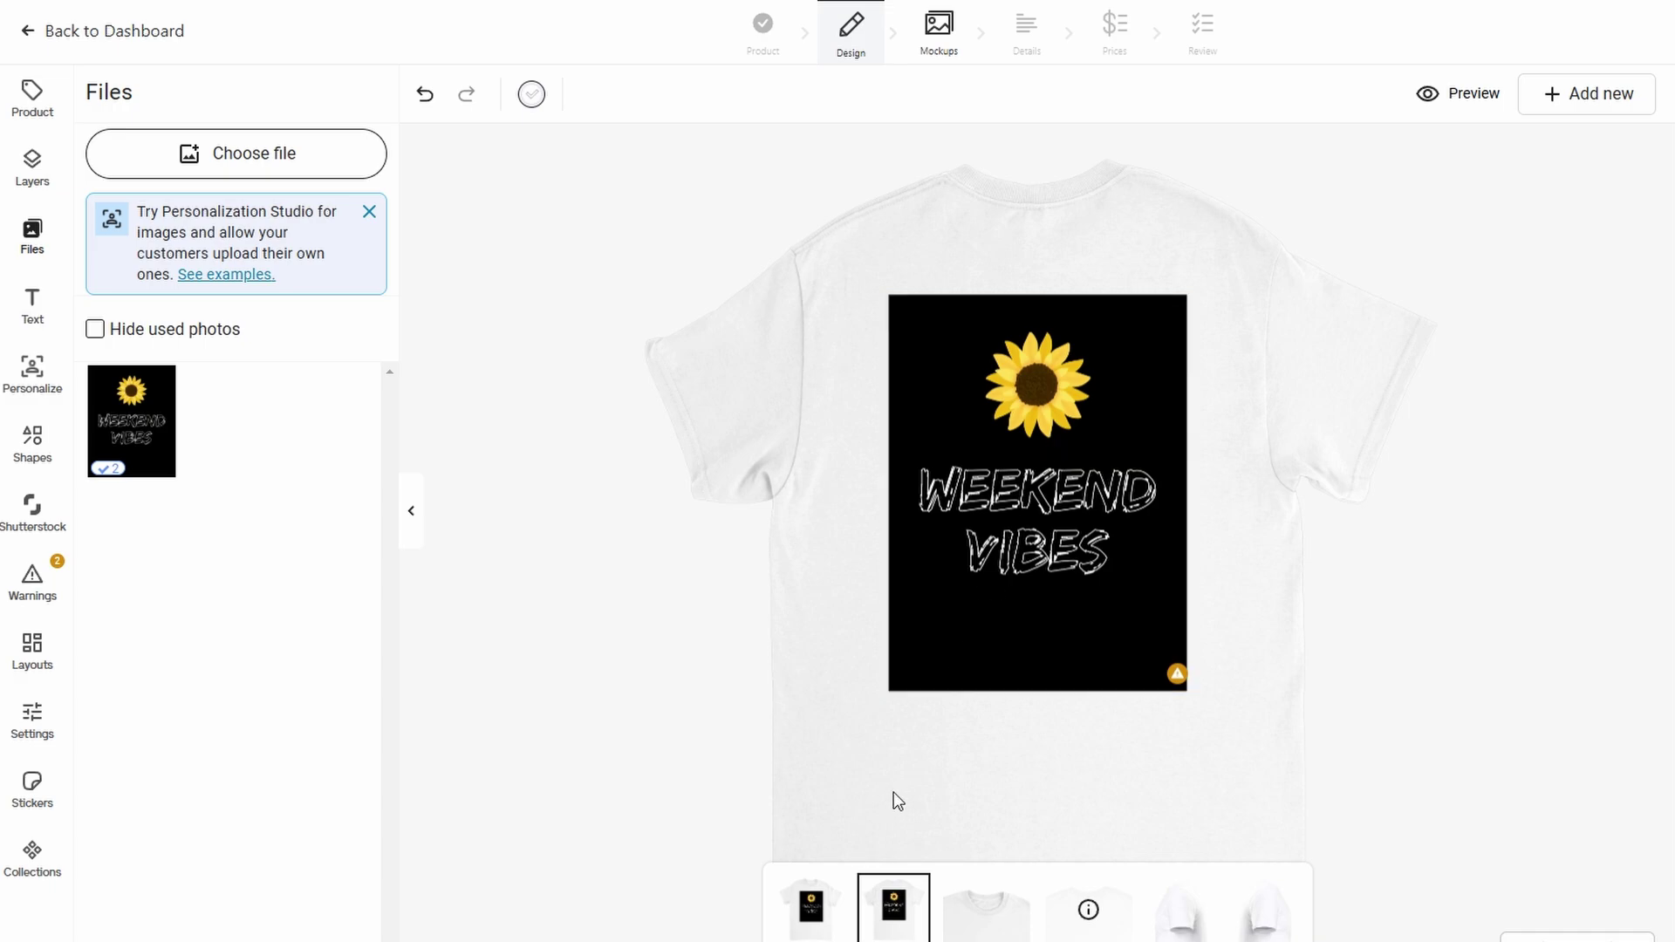
pyautogui.click(822, 914)
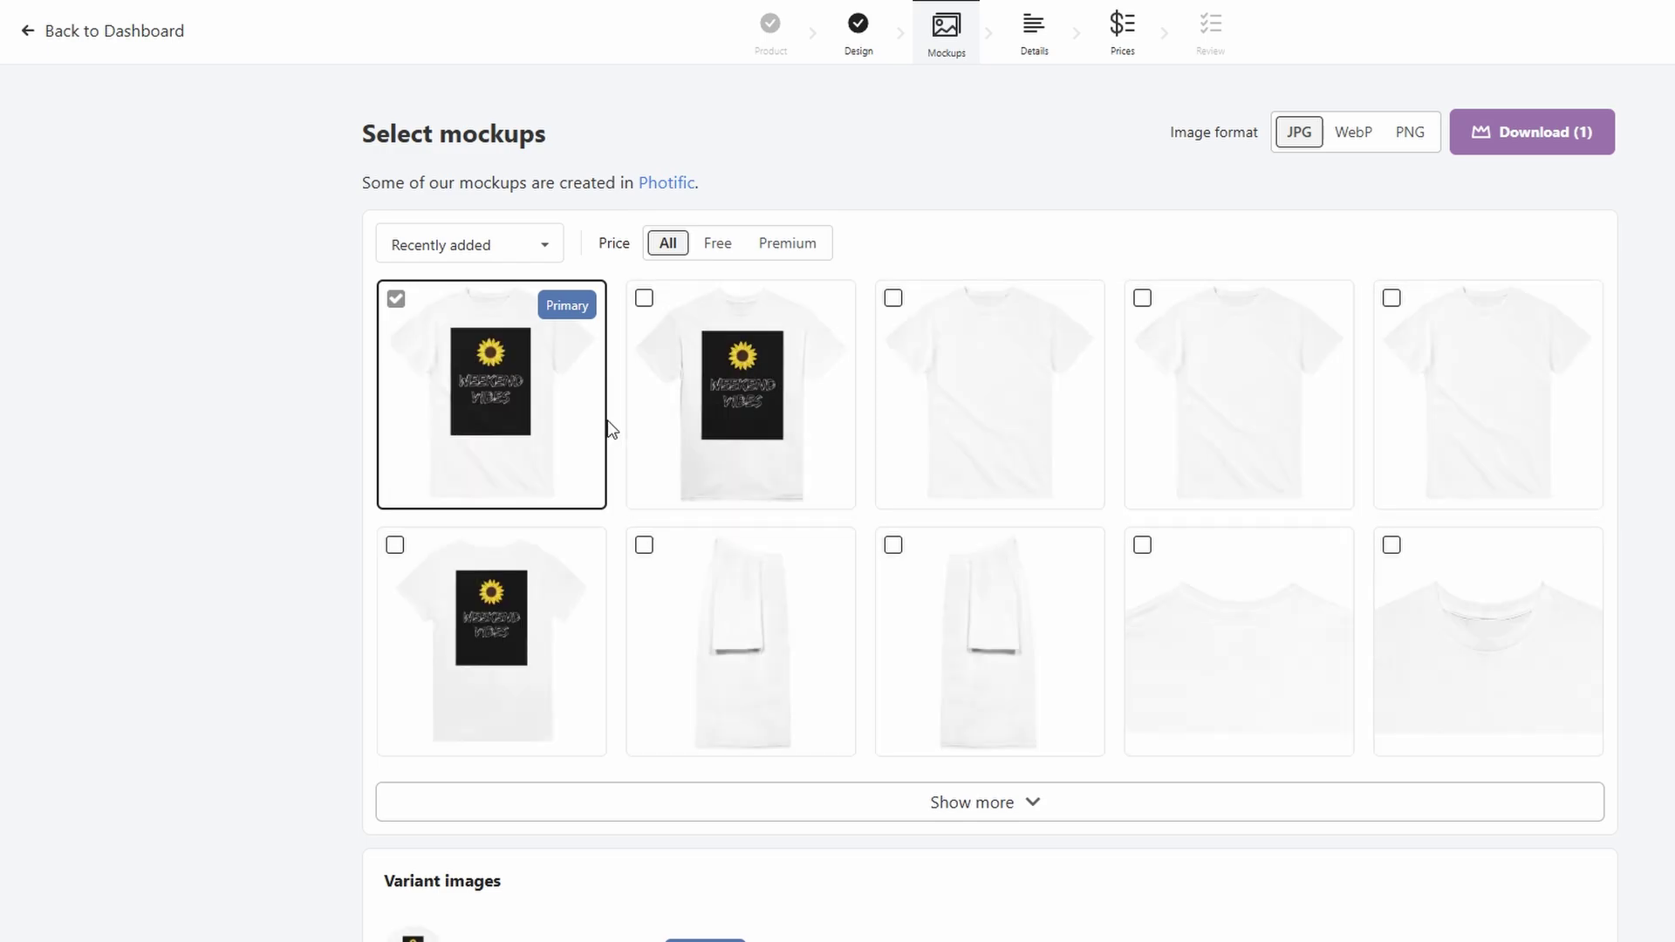
# Step: Advance through the mockups, product details and prices to the product summary, keeping the default mockup, title, description, size tables and 50% profit margin
pyautogui.scroll(-3, 609, 426)
pyautogui.scroll(3, 608, 417)
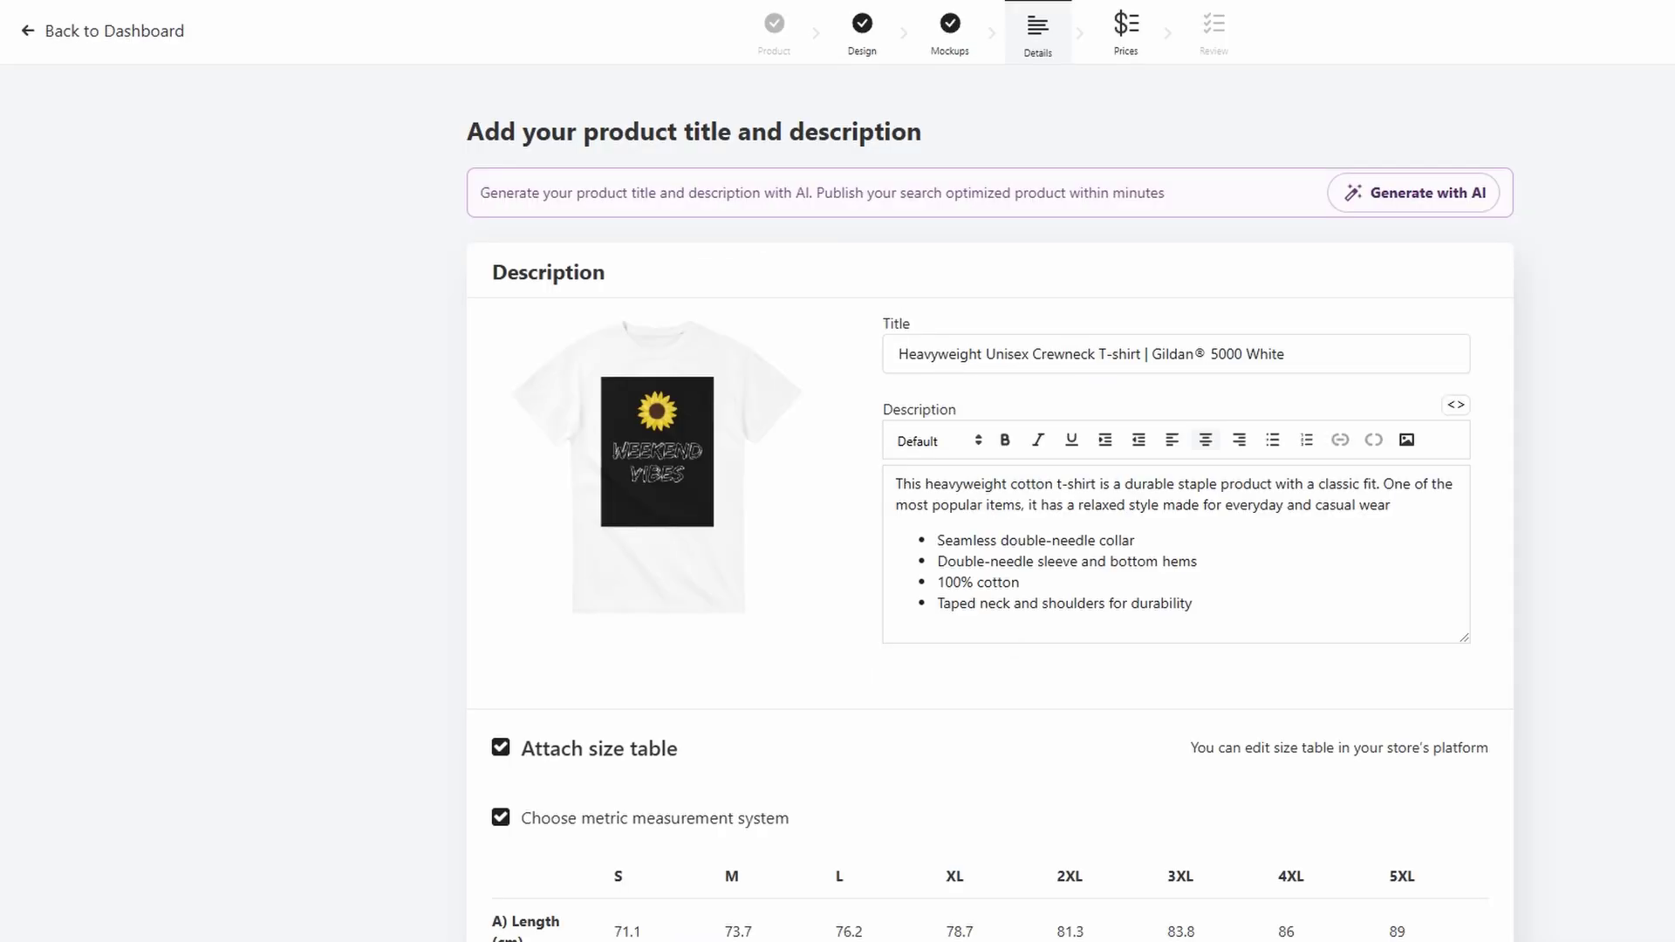
pyautogui.scroll(-3, 1267, 400)
pyautogui.scroll(-1, 1266, 401)
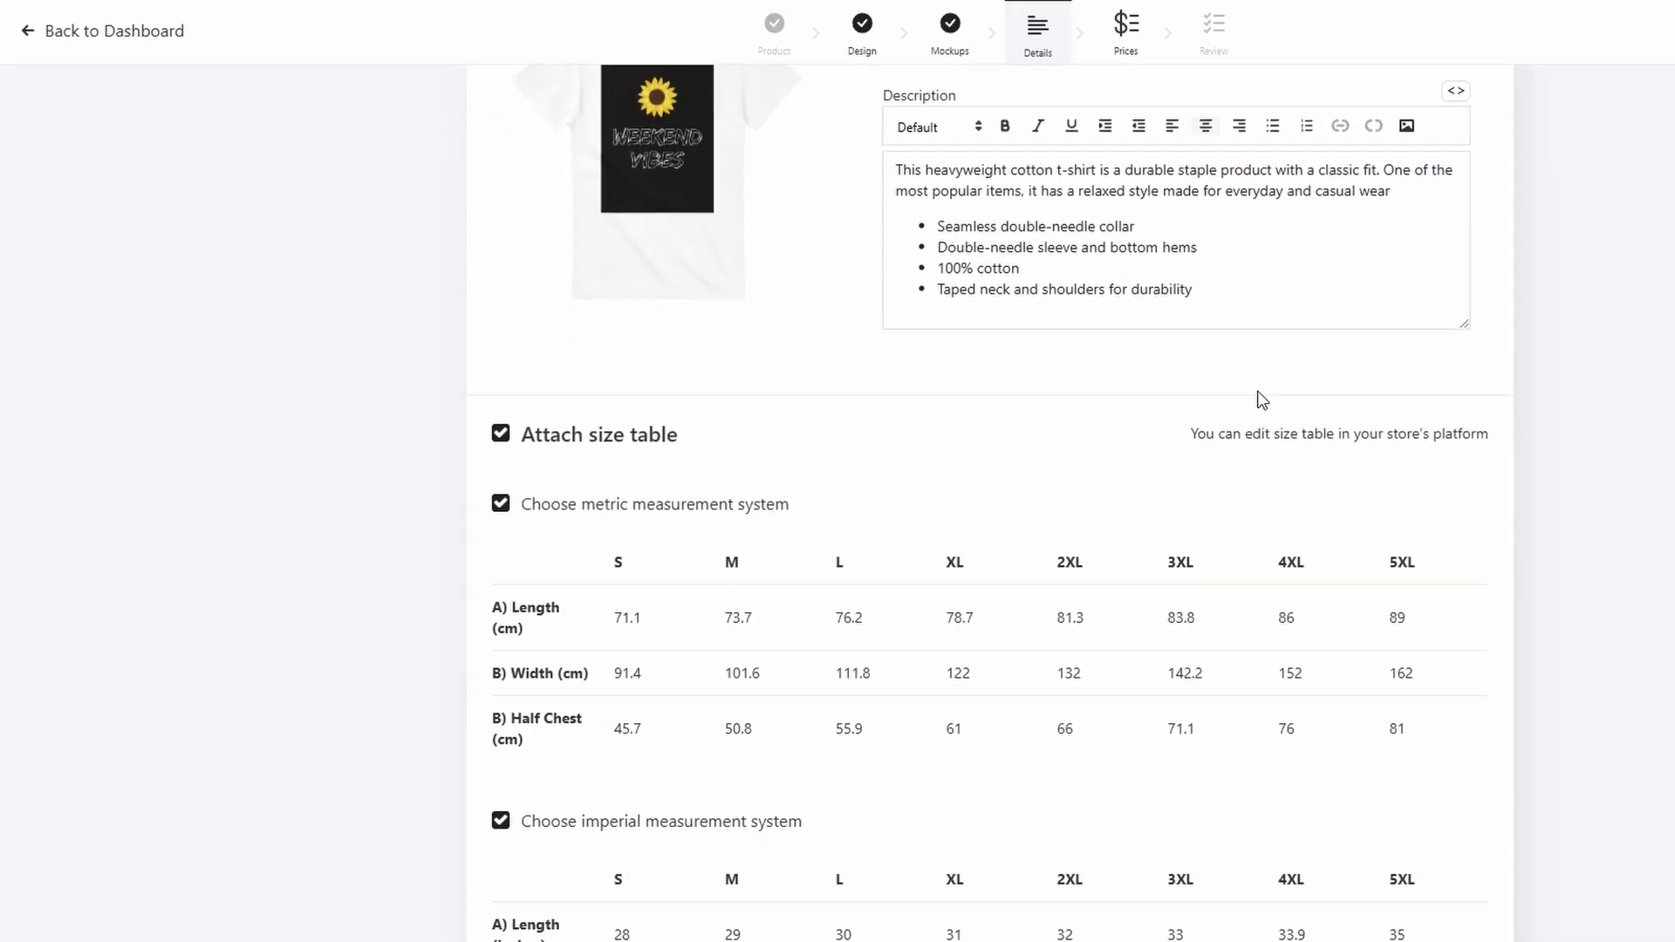
pyautogui.scroll(-4, 1262, 399)
pyautogui.scroll(-7, 625, 262)
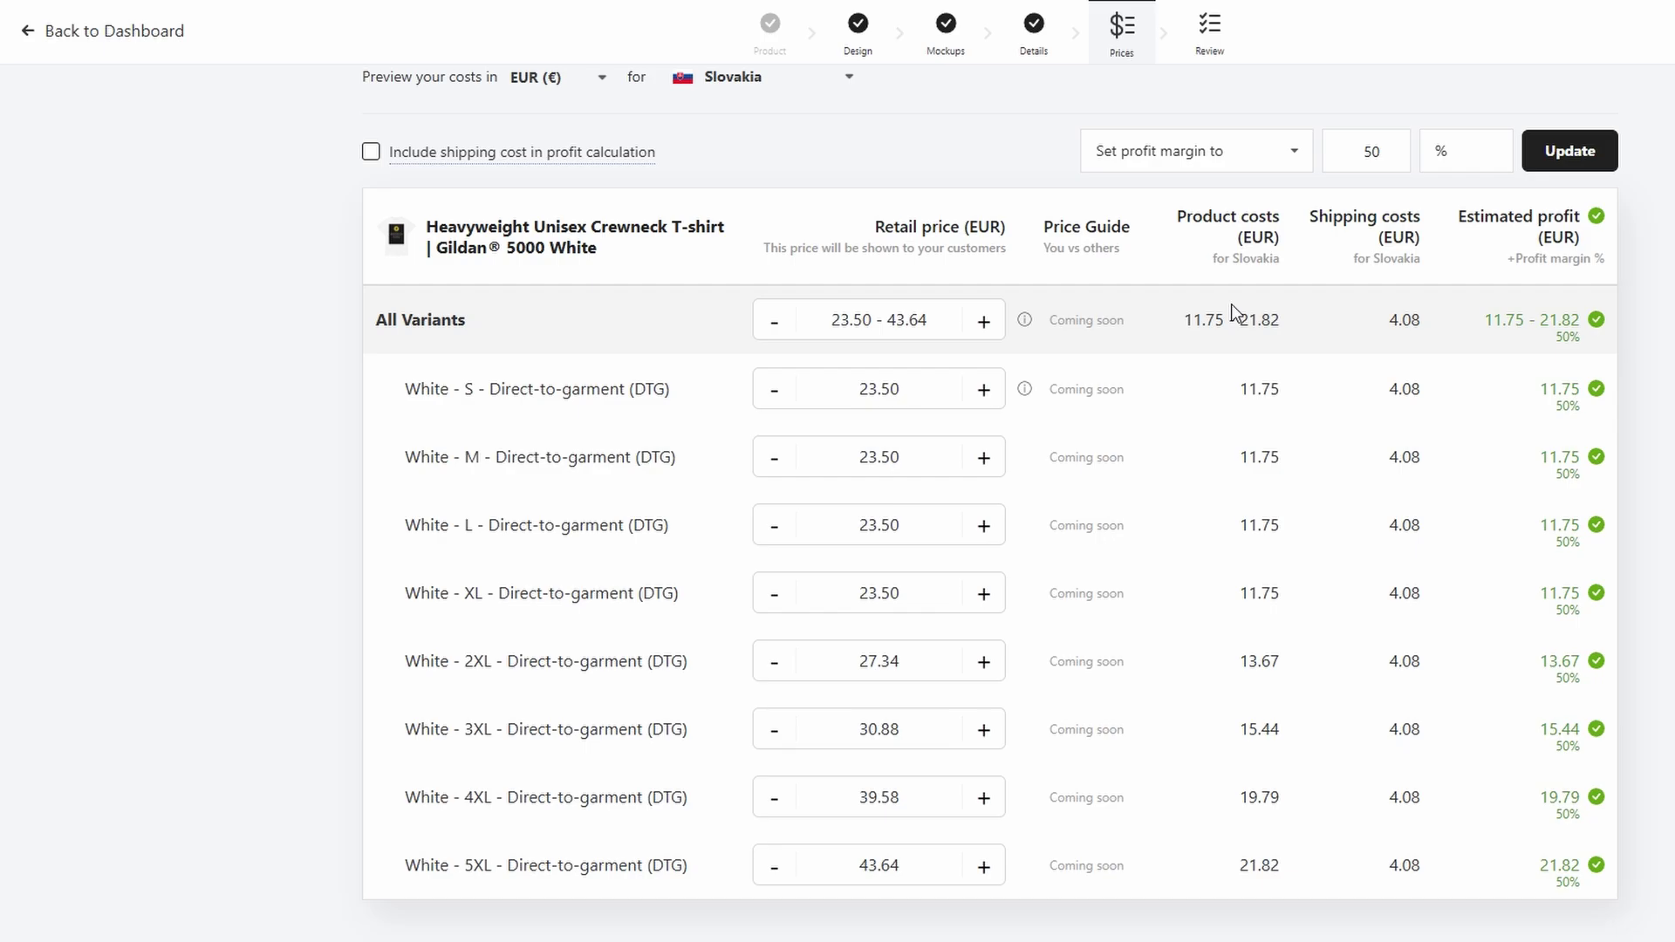
pyautogui.scroll(2, 1233, 312)
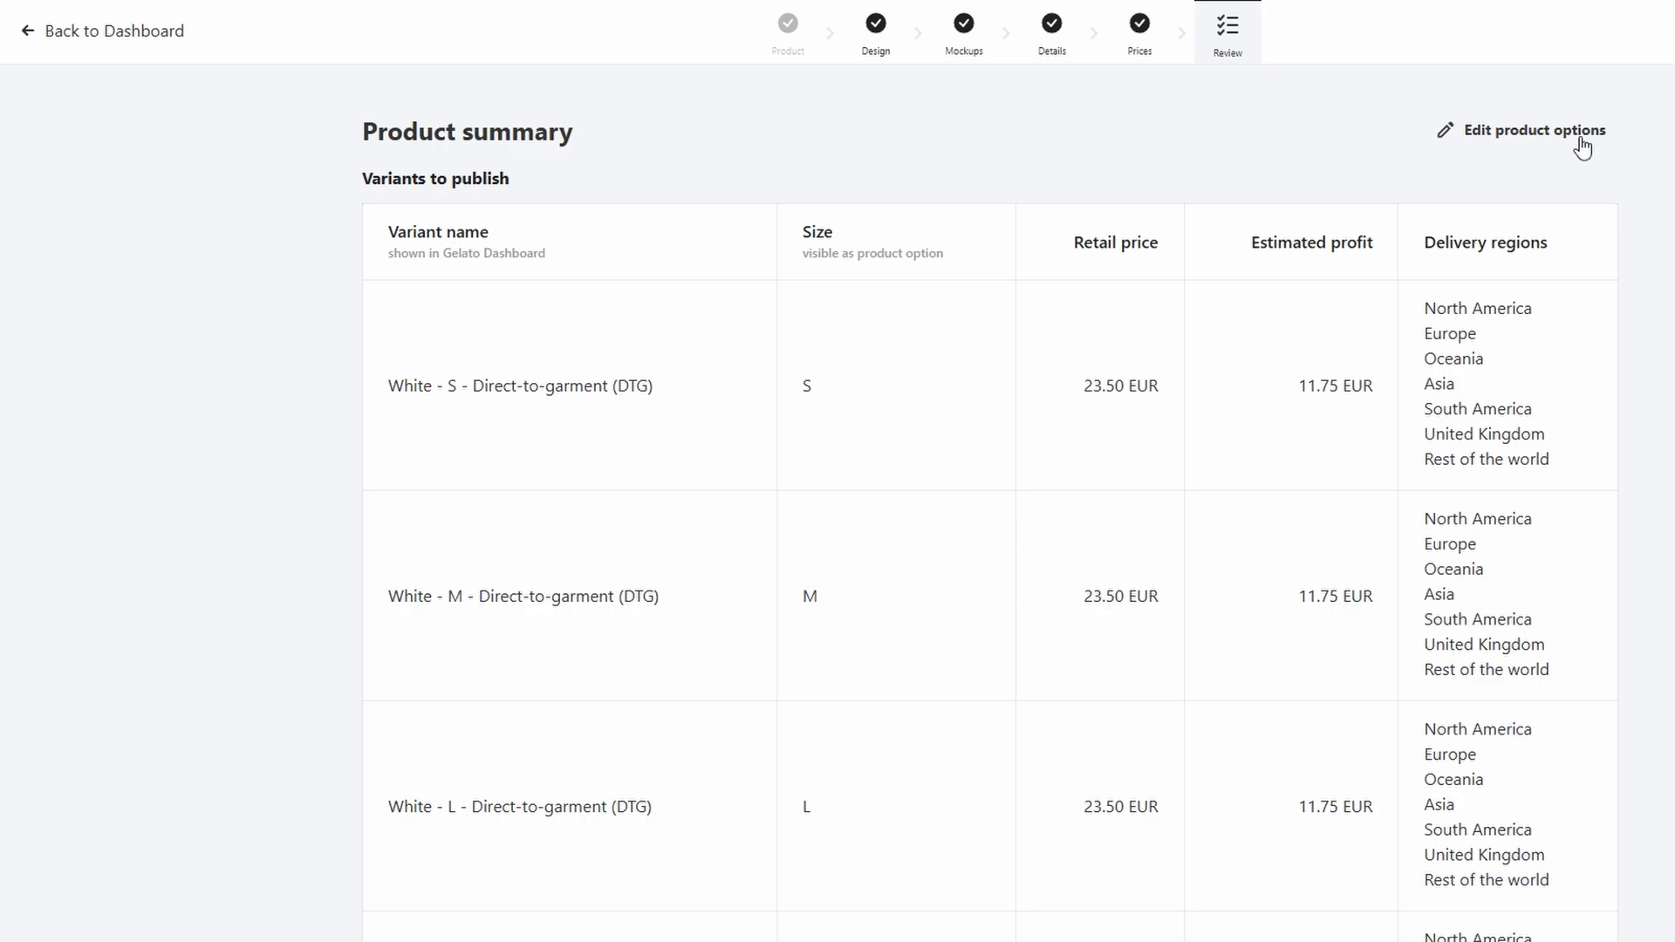
# Step: Check the product's size variations and save it as a template named "Heavyweight Unisex Crewneck T-shirt | Gildan® 5000 White"
pyautogui.click(1532, 138)
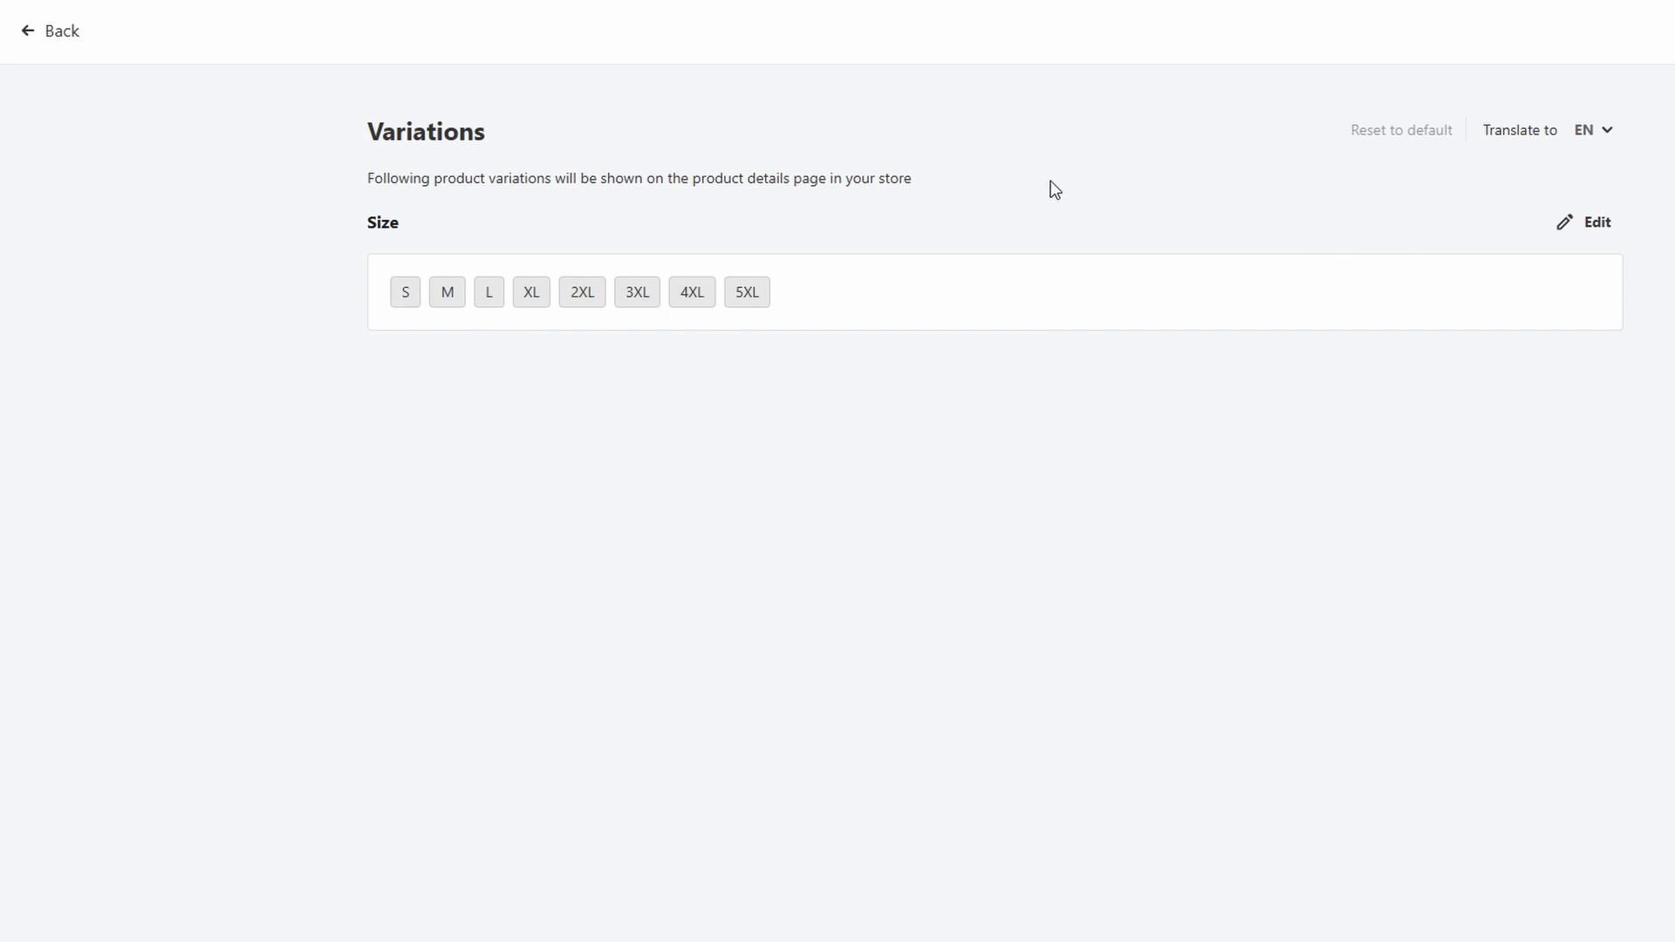
pyautogui.click(21, 35)
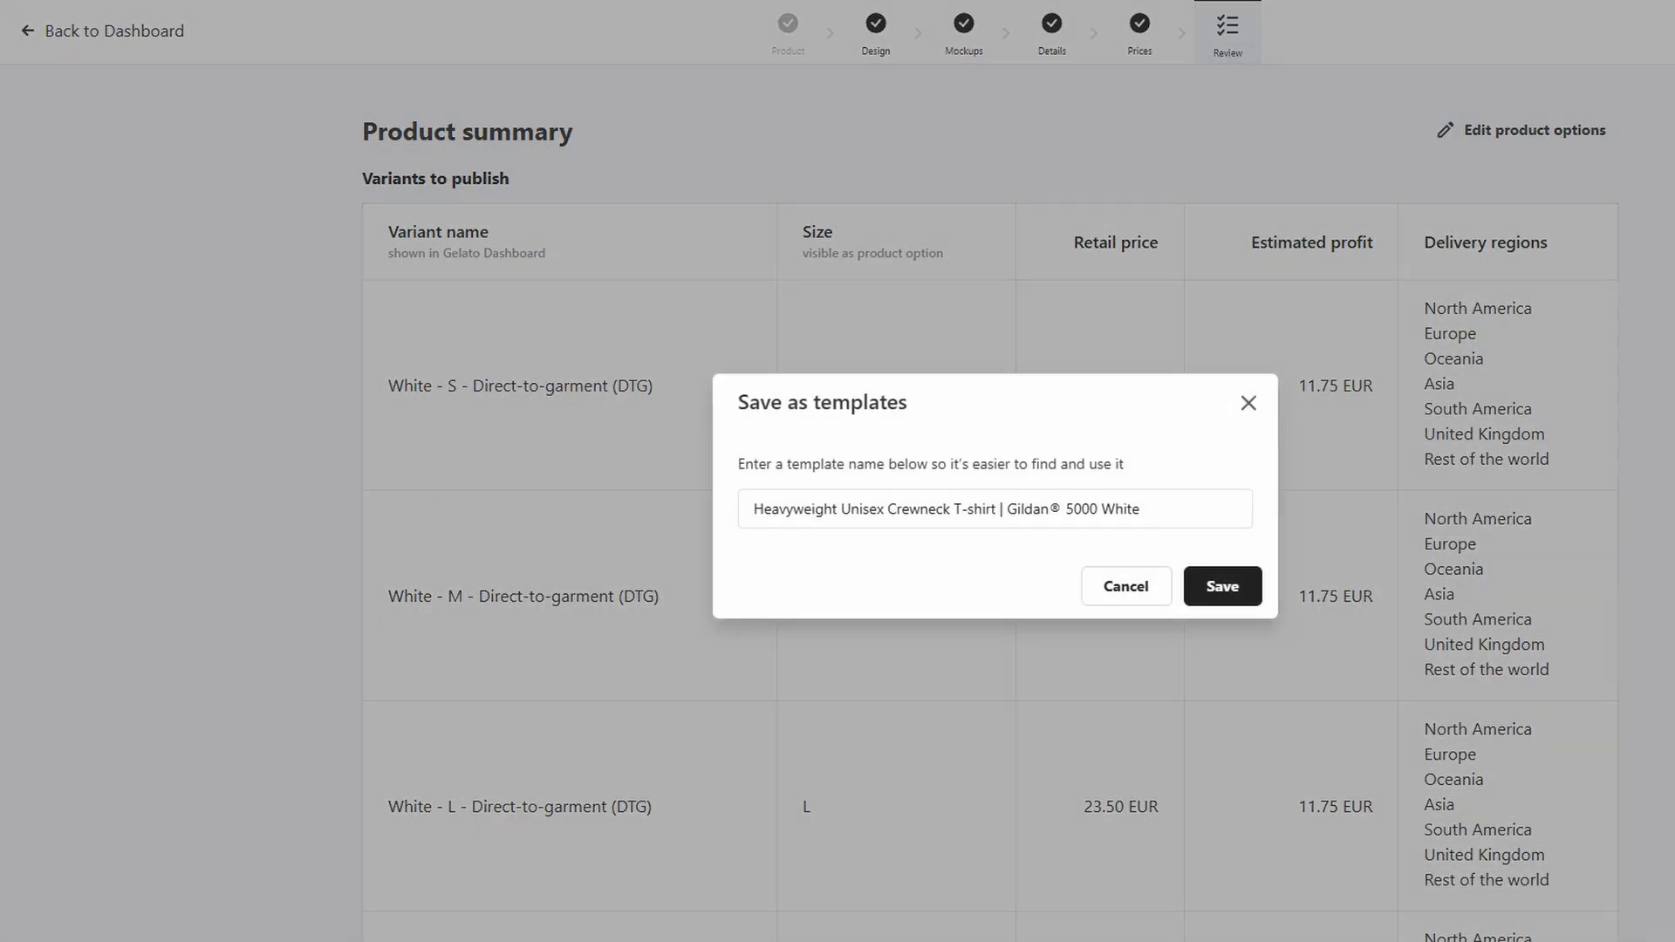
pyautogui.moveTo(738, 464); pyautogui.dragTo(1259, 455)
pyautogui.click(1219, 591)
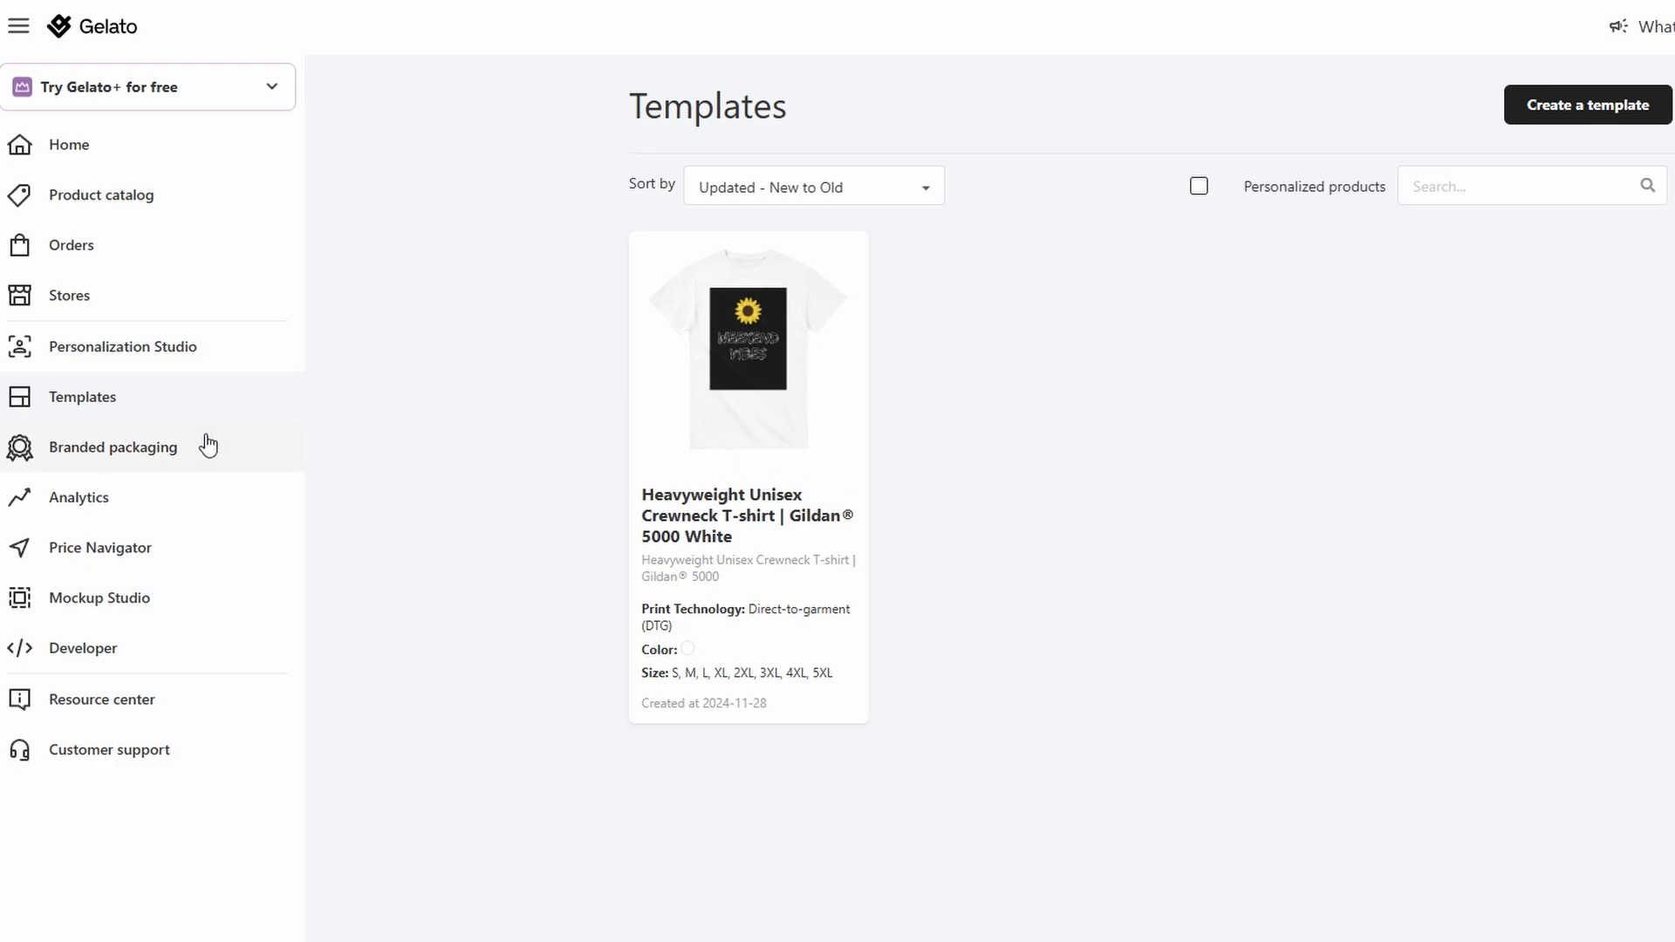
# Step: Go to the stores section and open the Gelato: Print on Demand listing in the Shopify App Store
pyautogui.click(165, 296)
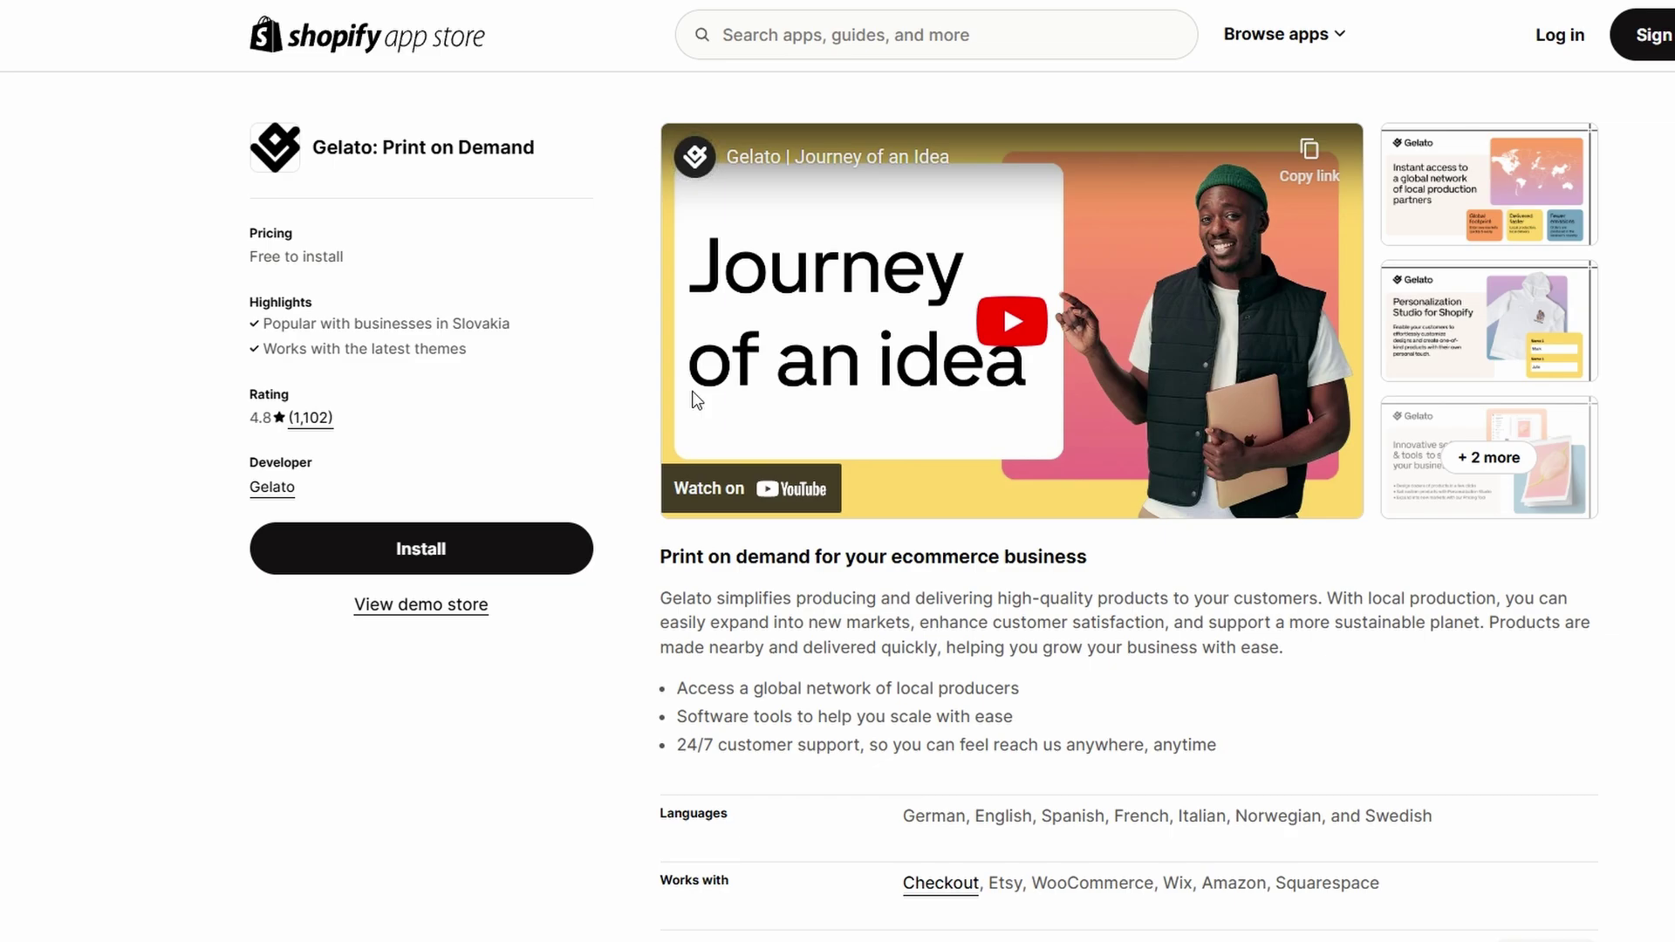
pyautogui.scroll(-1, 696, 397)
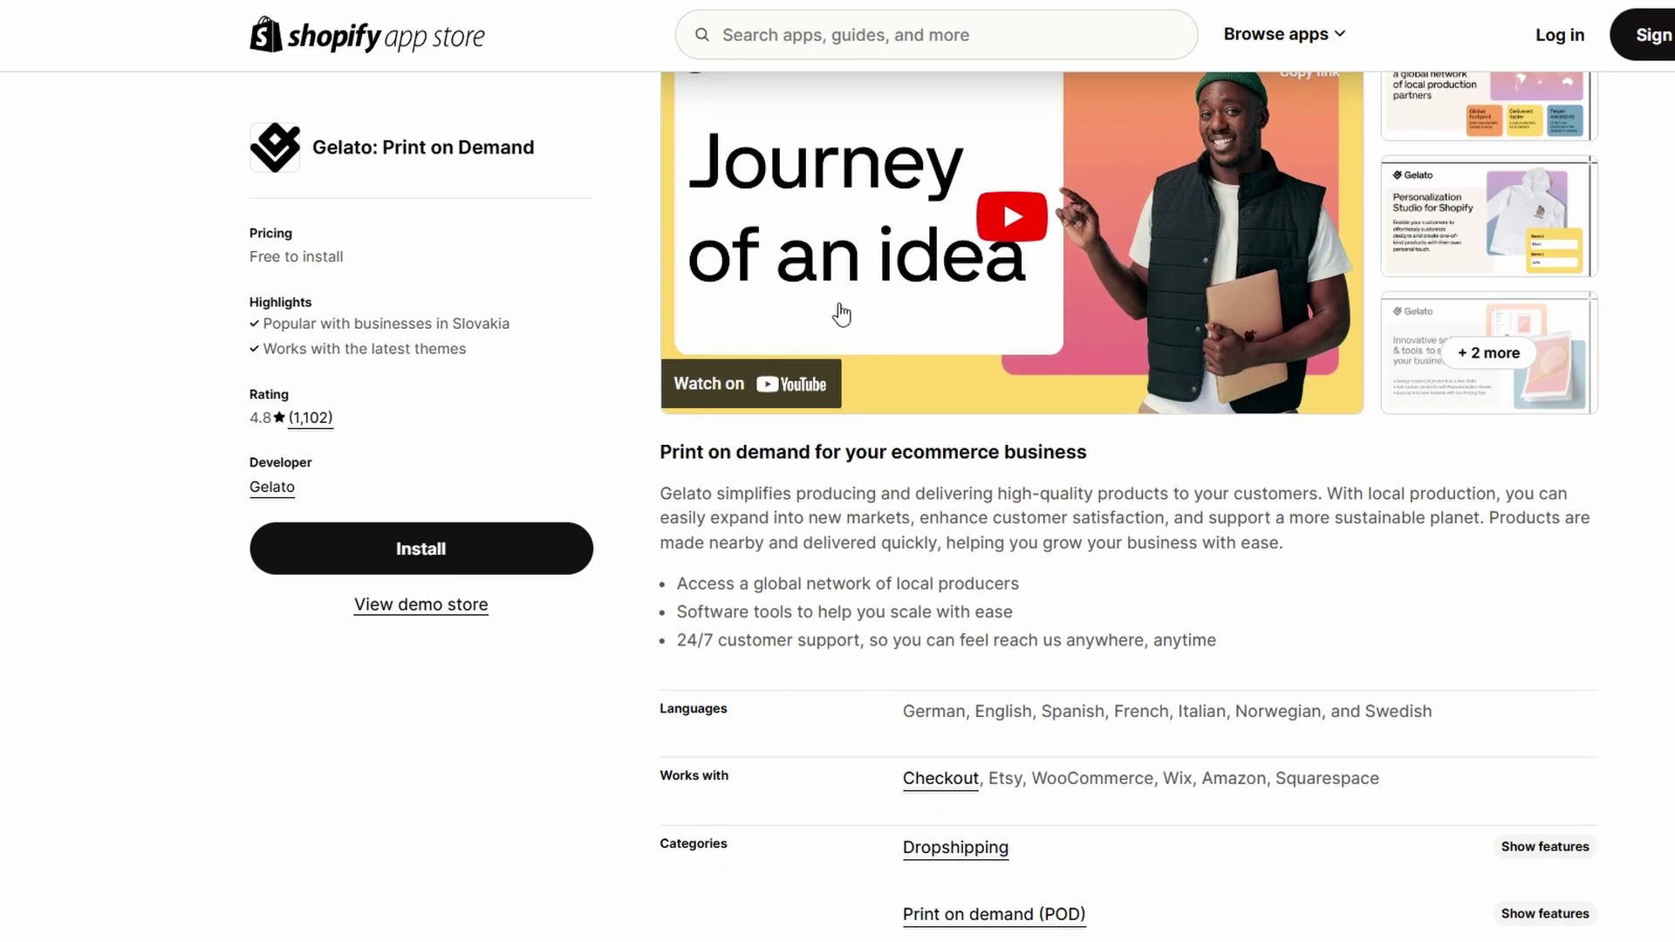
pyautogui.scroll(1, 991, 273)
# Step: Browse the listing's image gallery starting from the Personalization Studio for Shopify slide, and close it
pyautogui.click(1518, 192)
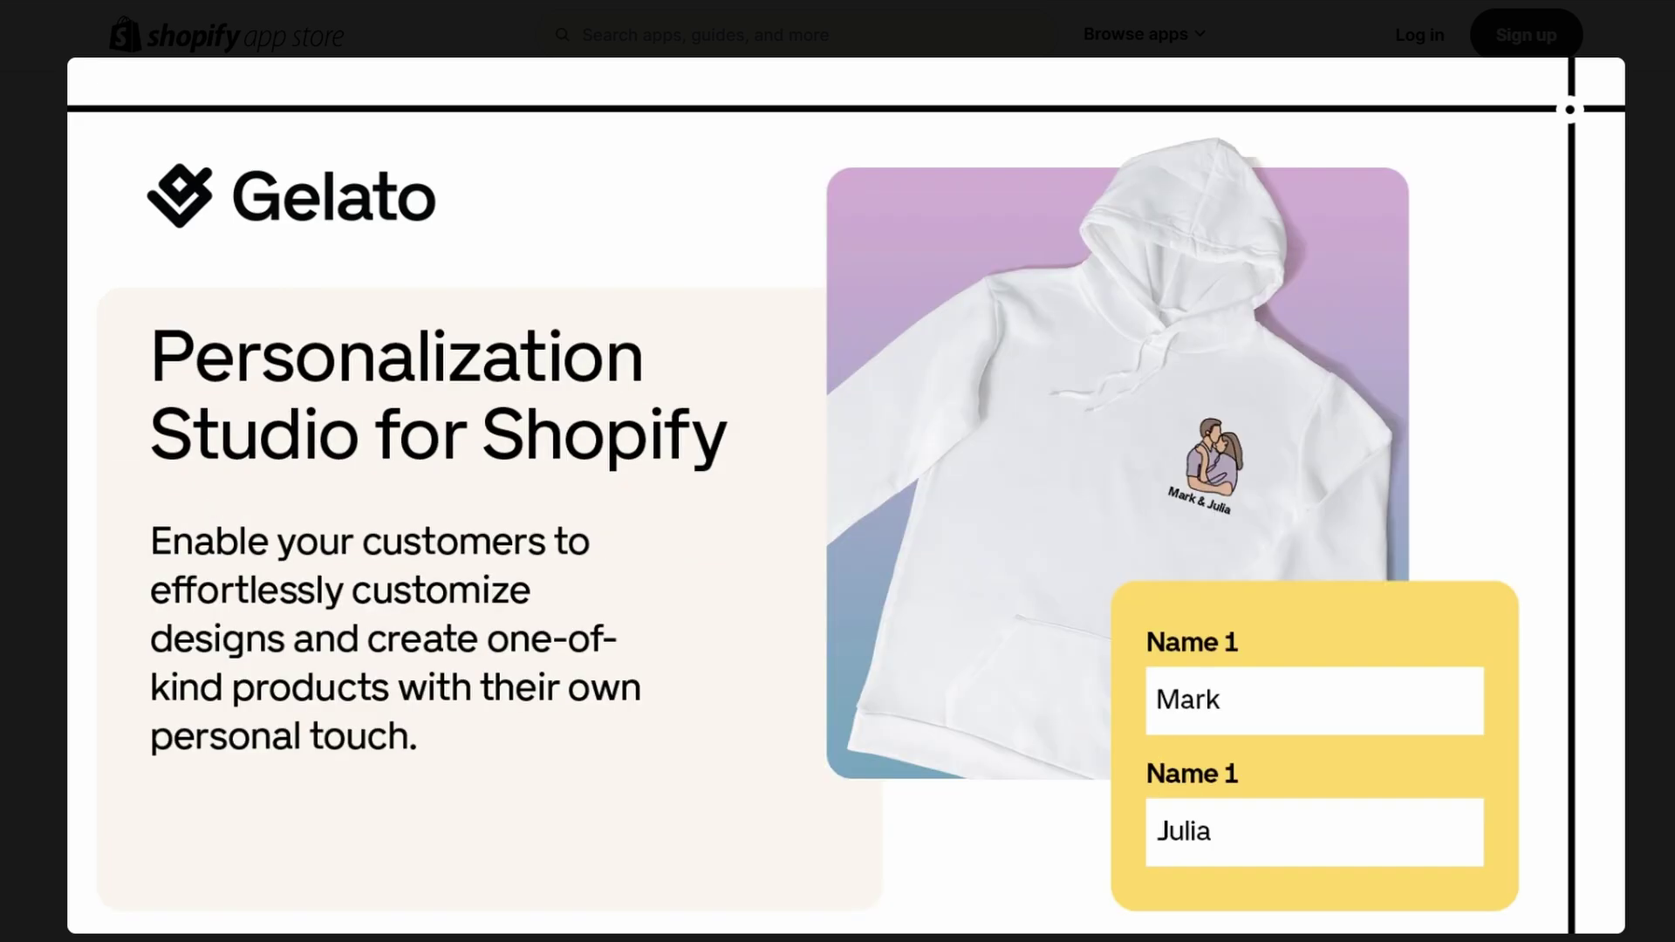
pyautogui.press('Right')
pyautogui.press('Right')
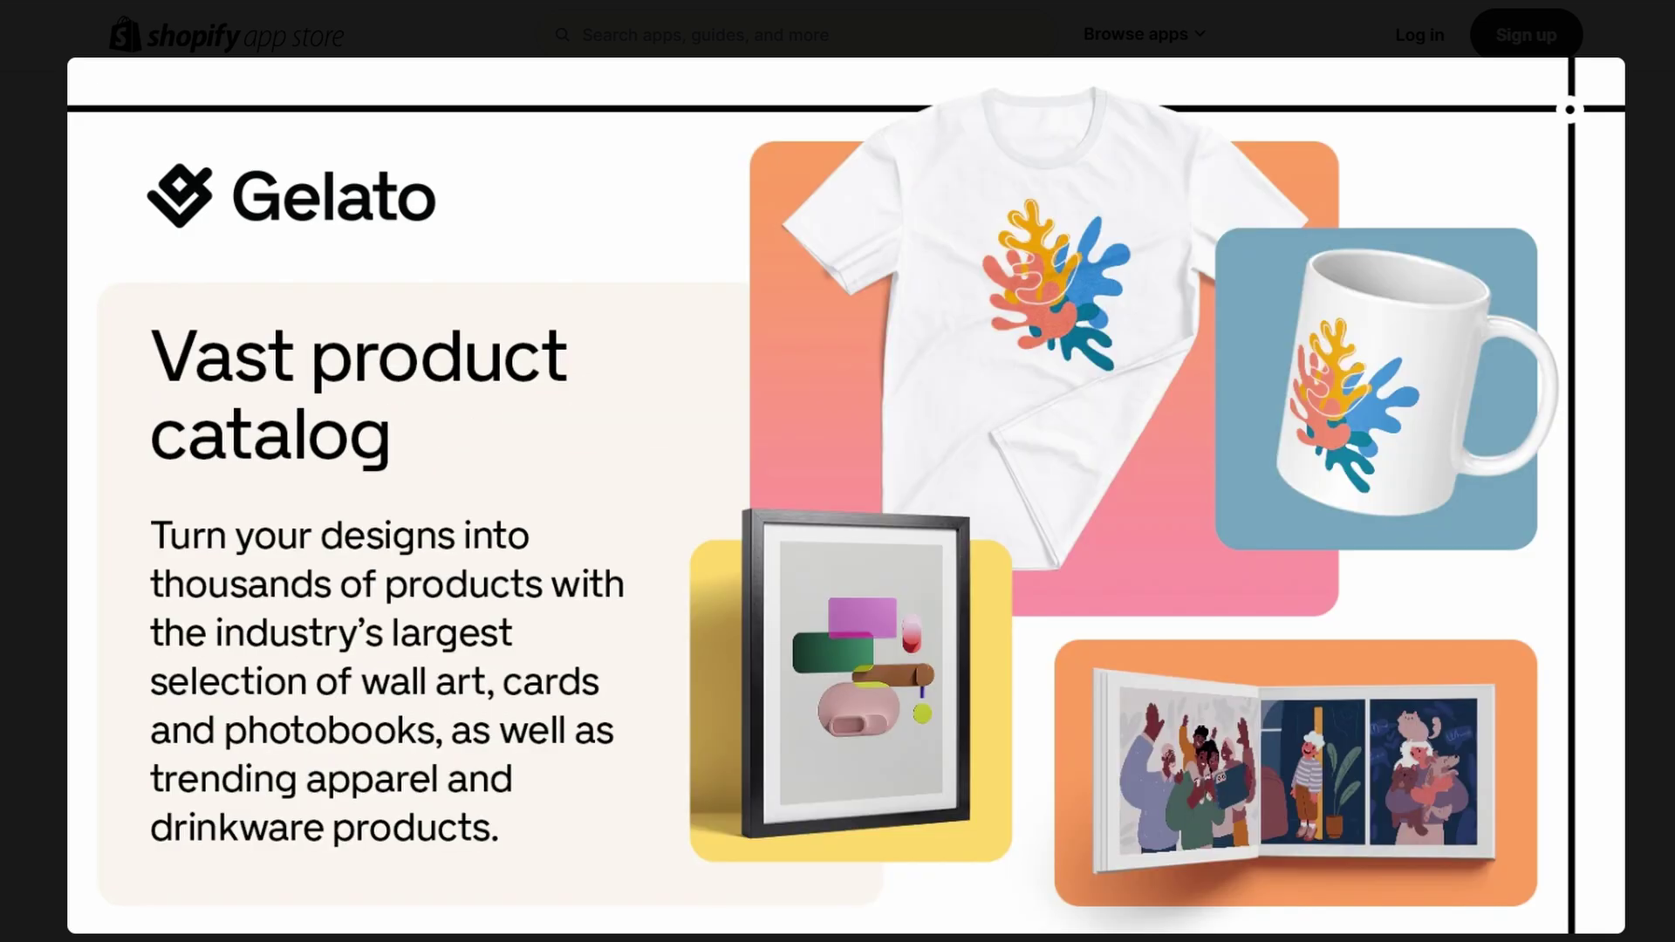
pyautogui.press('Right')
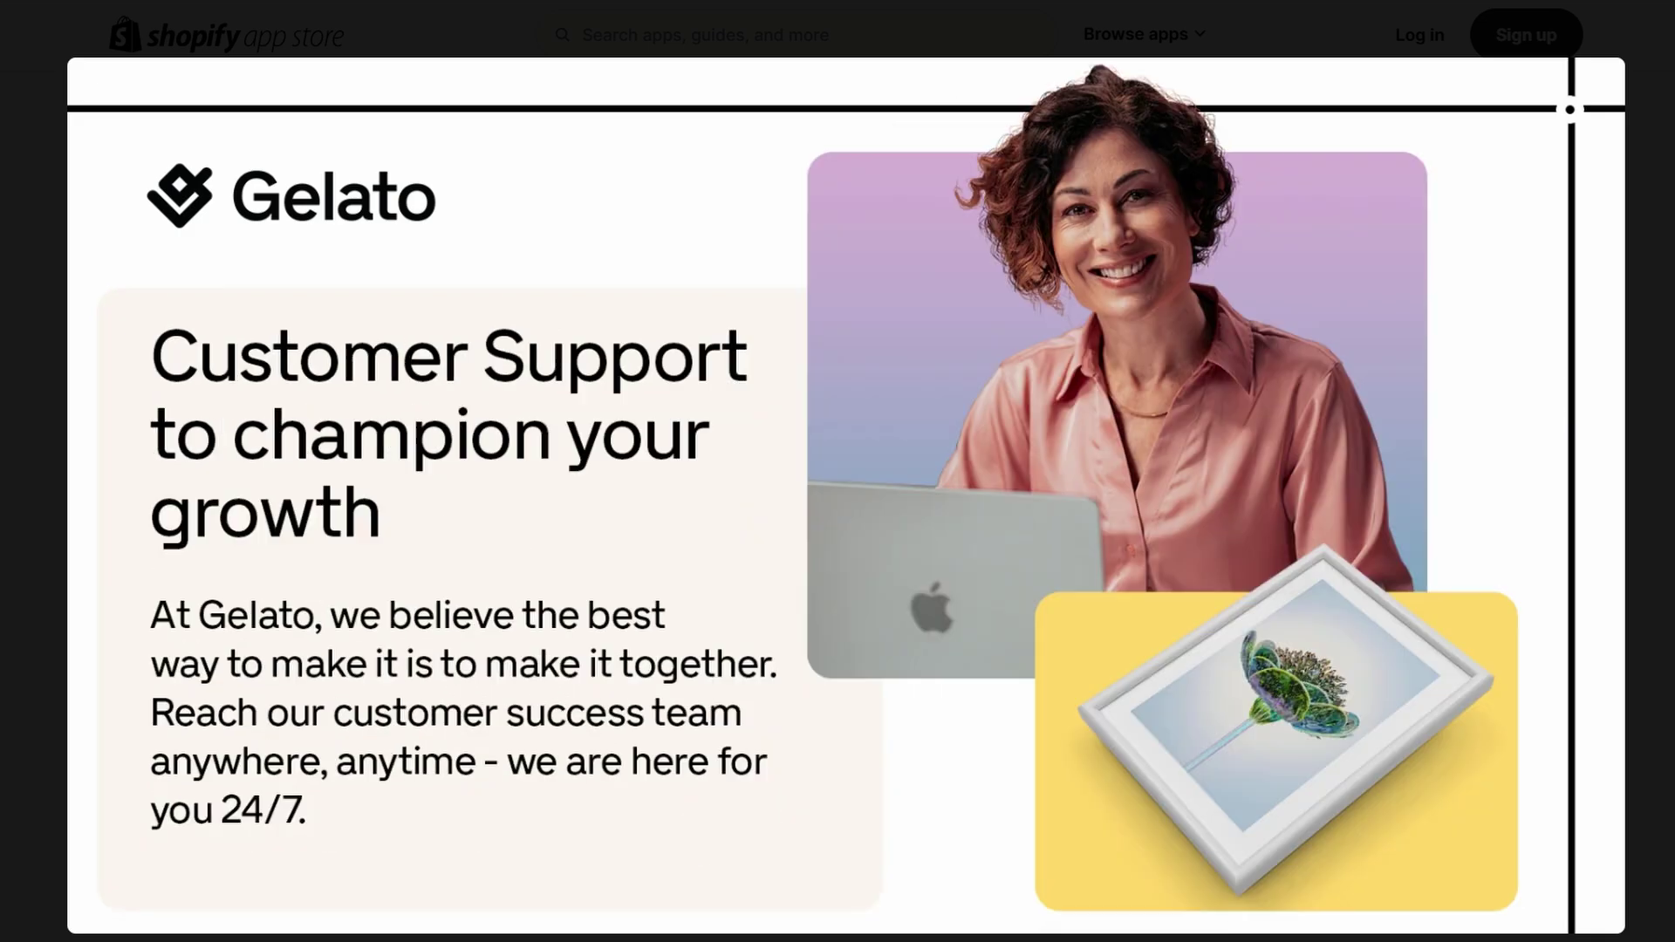
pyautogui.press('Right')
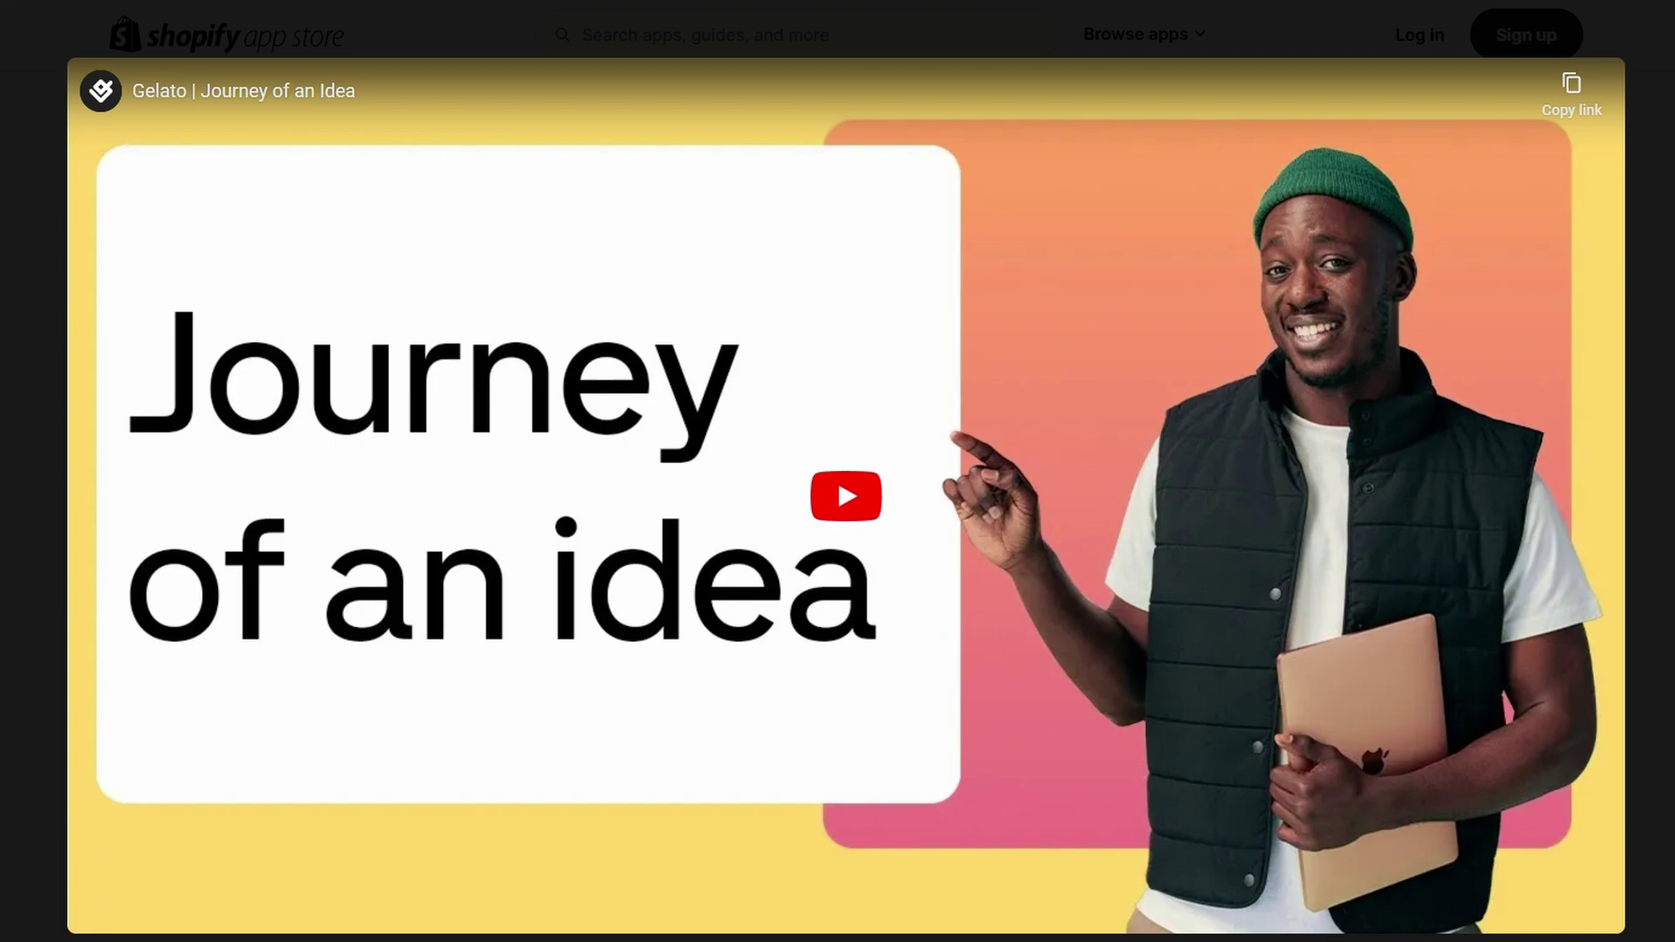
pyautogui.press('Escape')
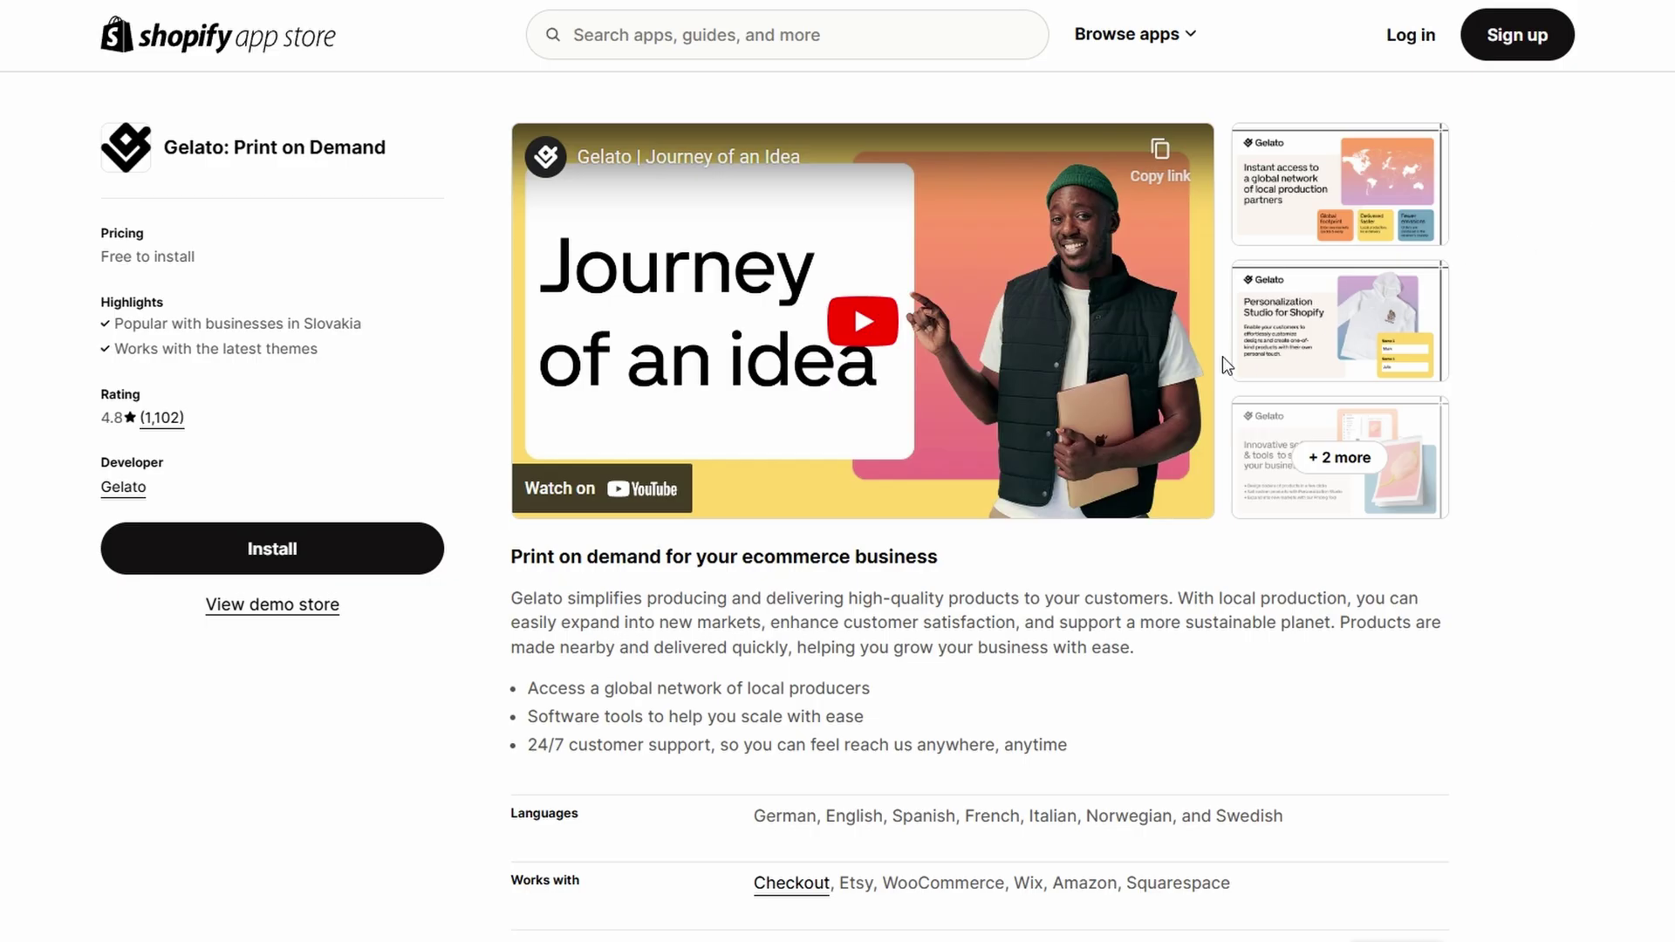
# Step: Look over the app's pricing plans and merchant reviews in the Shopify listing
pyautogui.scroll(-12, 1222, 358)
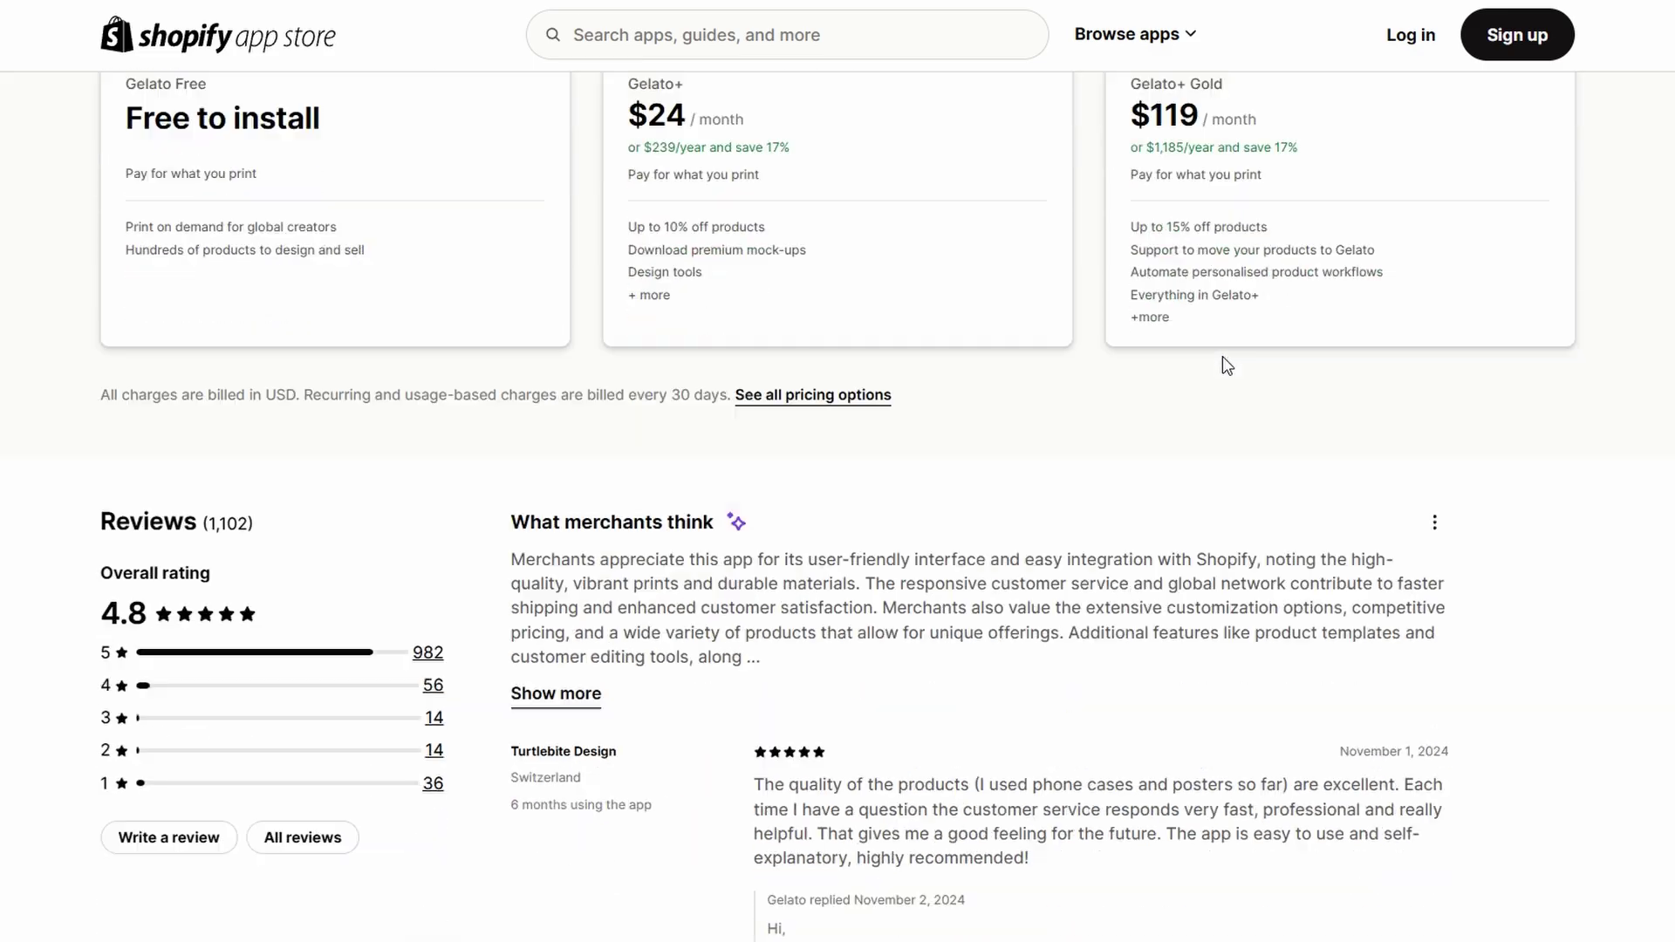
pyautogui.scroll(-4, 1223, 365)
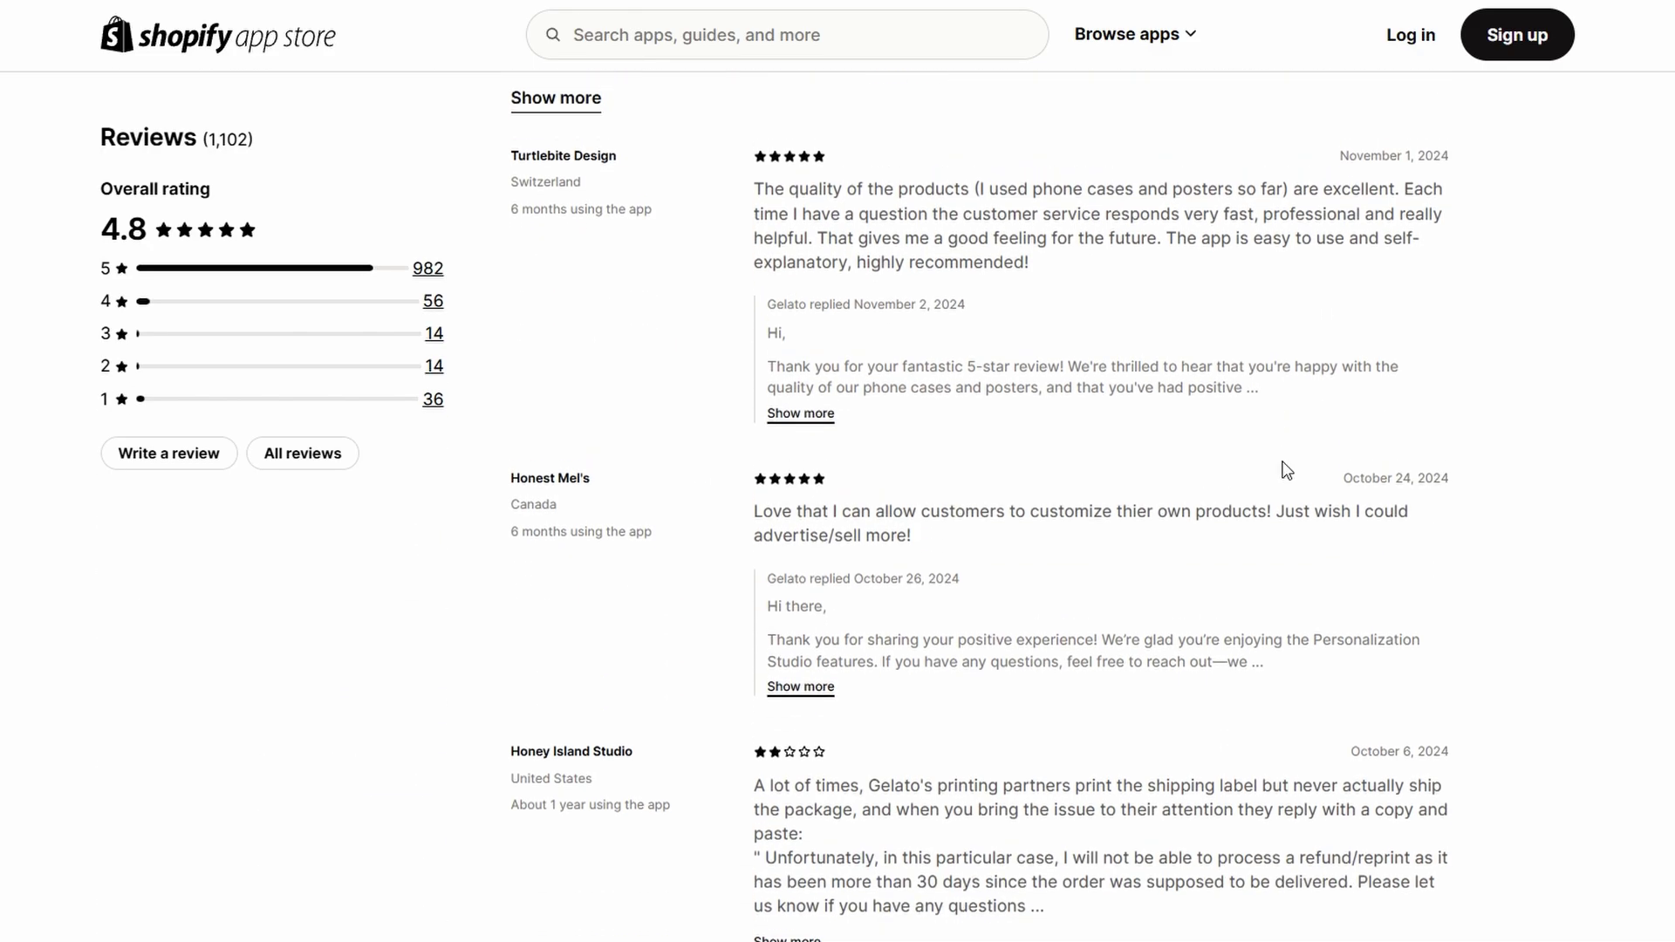
# Step: Return from the Shopify App Store listing to Gelato's store connection page and look over its direct, other and custom integrations
pyautogui.scroll(15, 1286, 472)
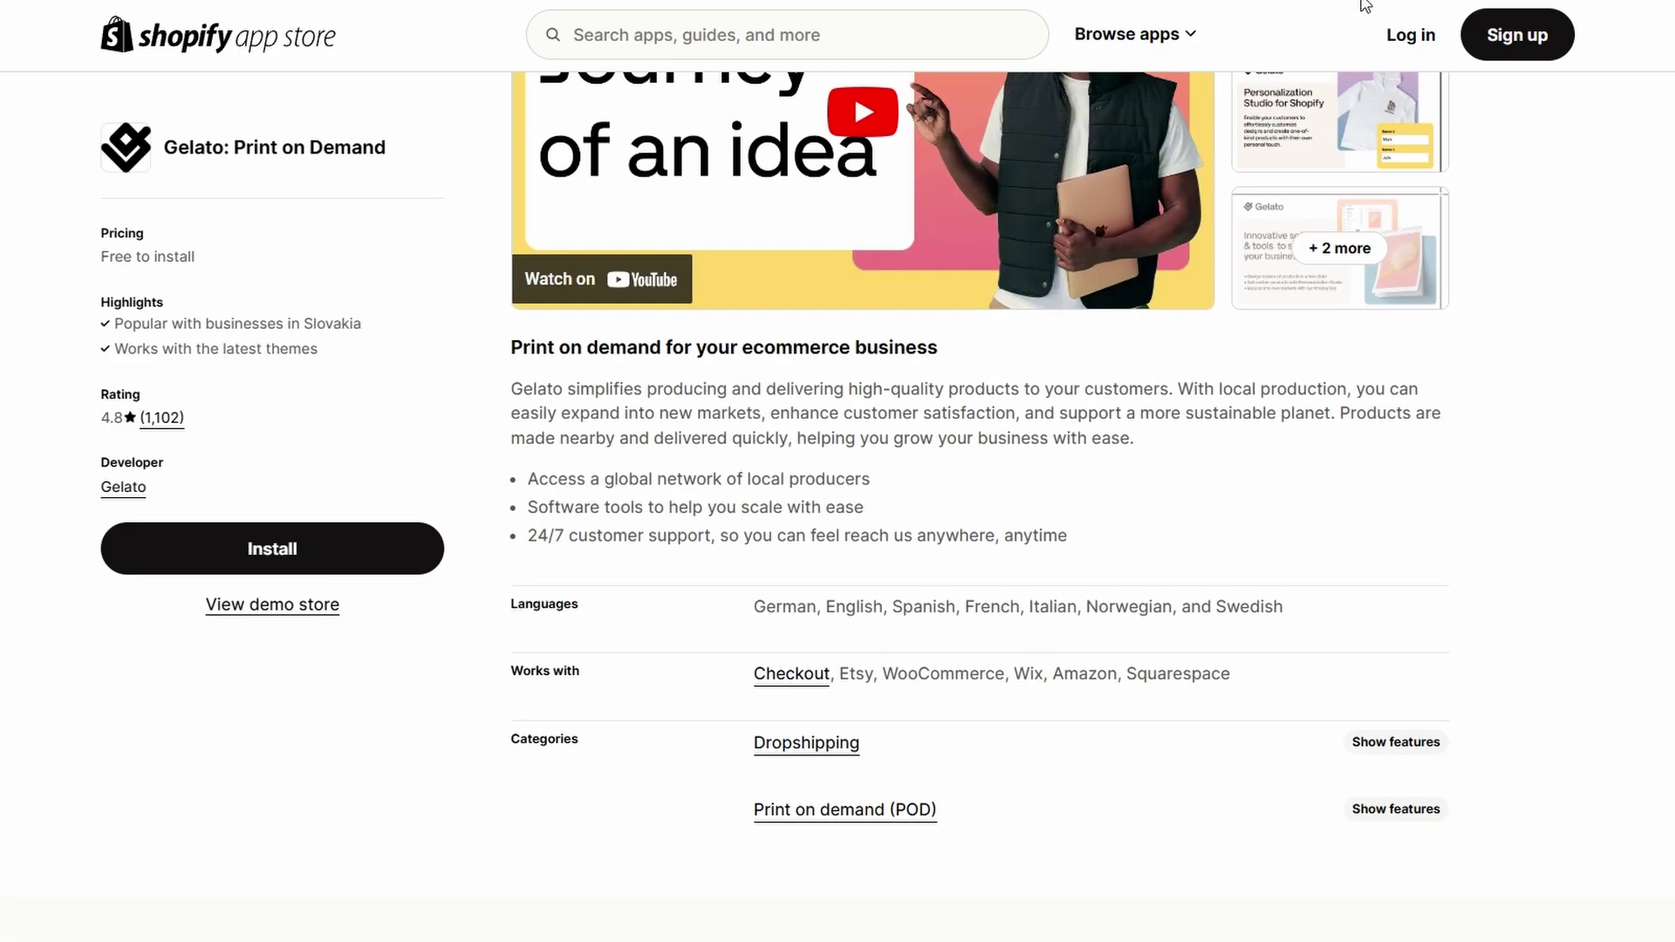
pyautogui.scroll(3, 1356, 52)
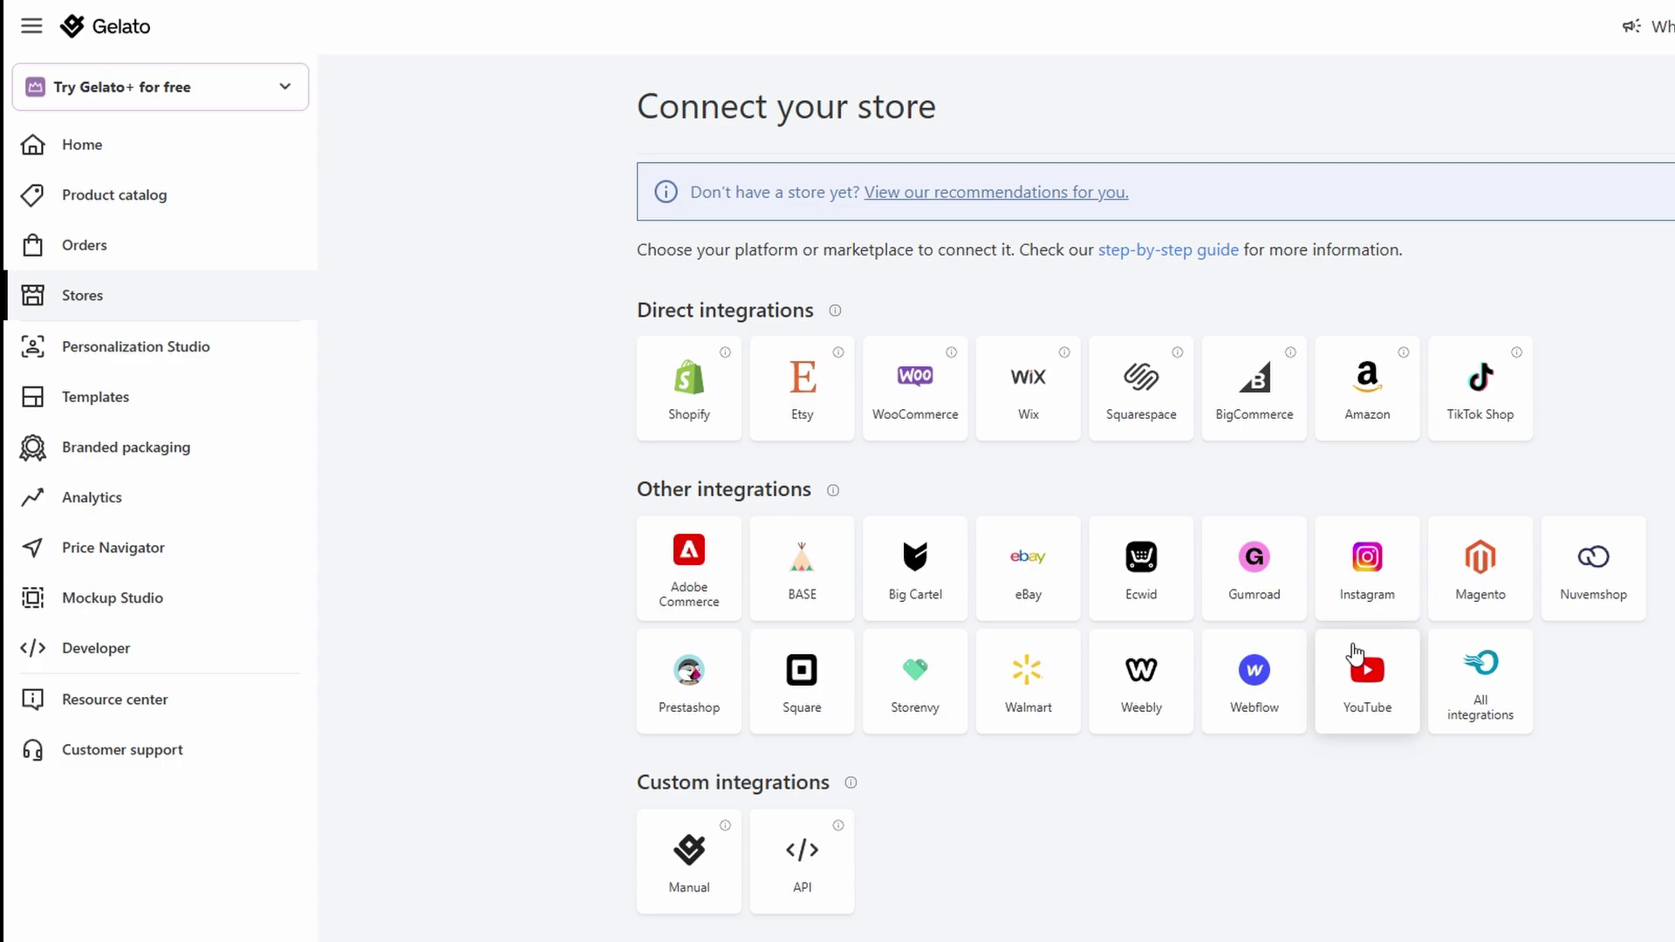
pyautogui.scroll(-1, 1248, 545)
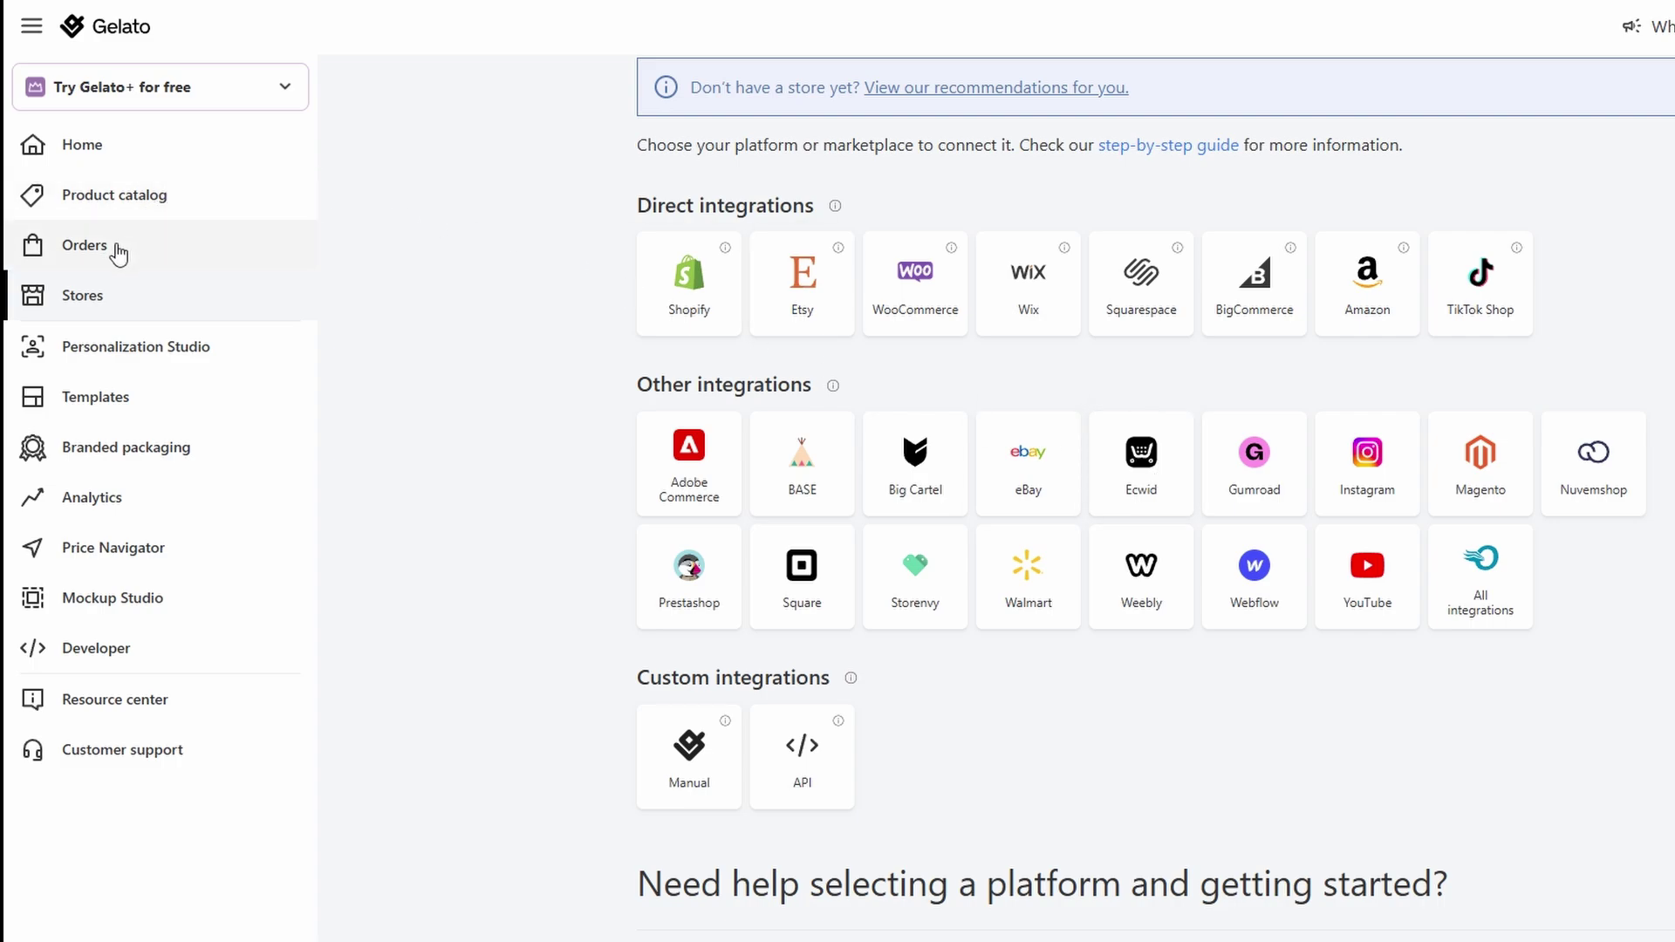
pyautogui.scroll(-3, 689, 481)
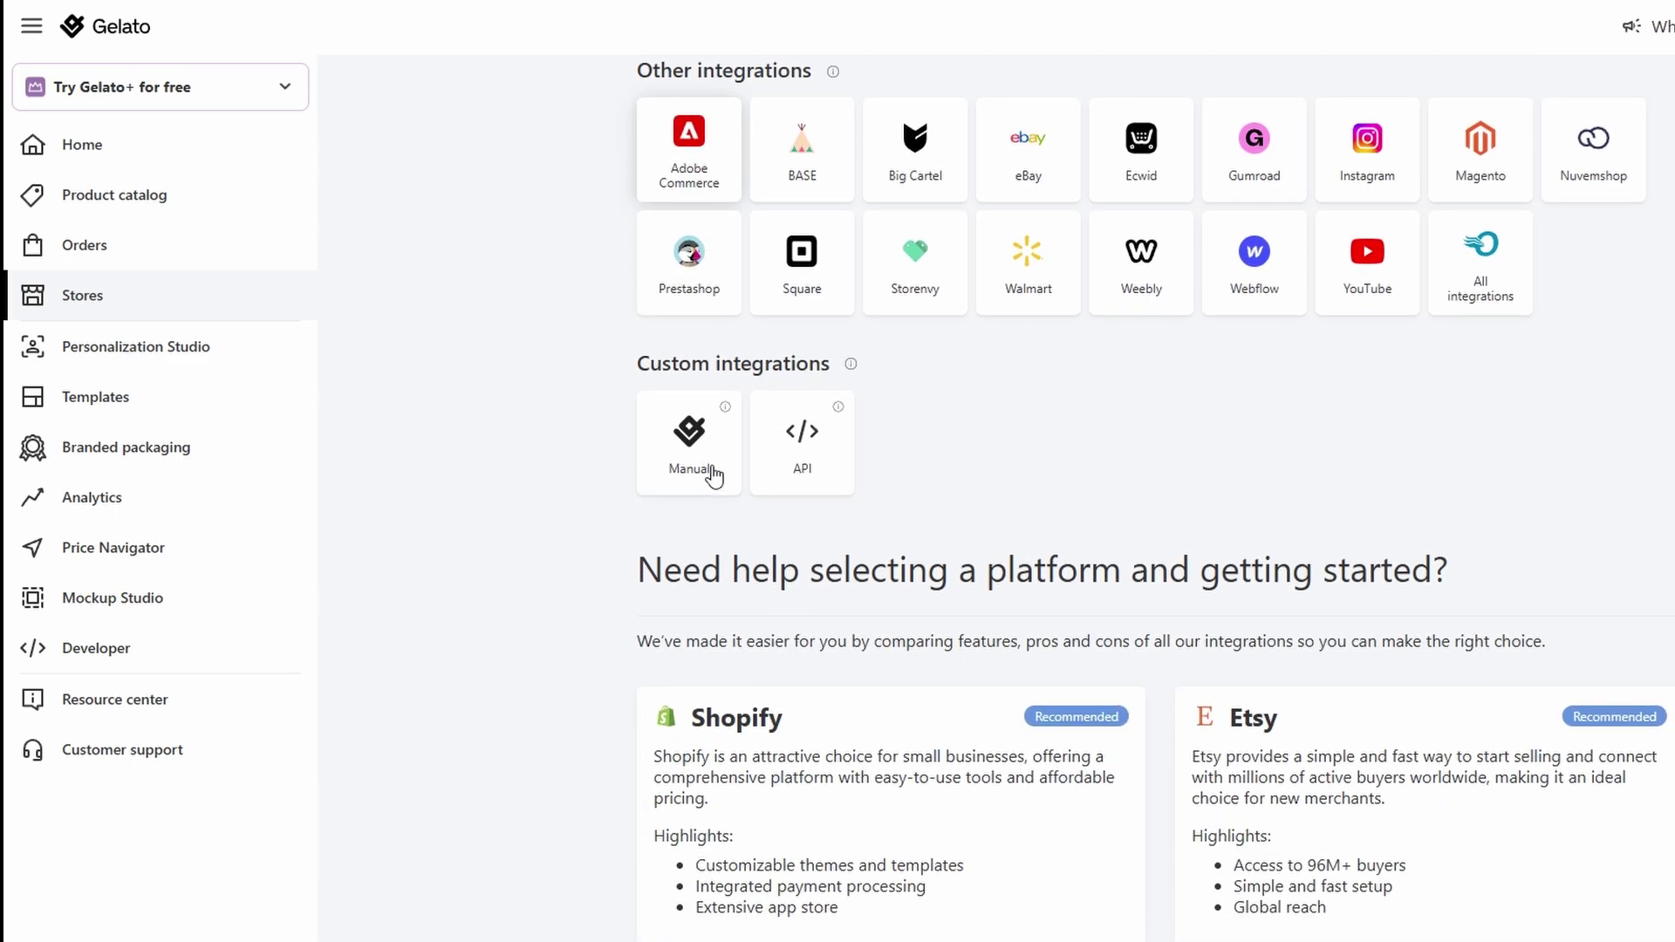
pyautogui.scroll(-2, 877, 457)
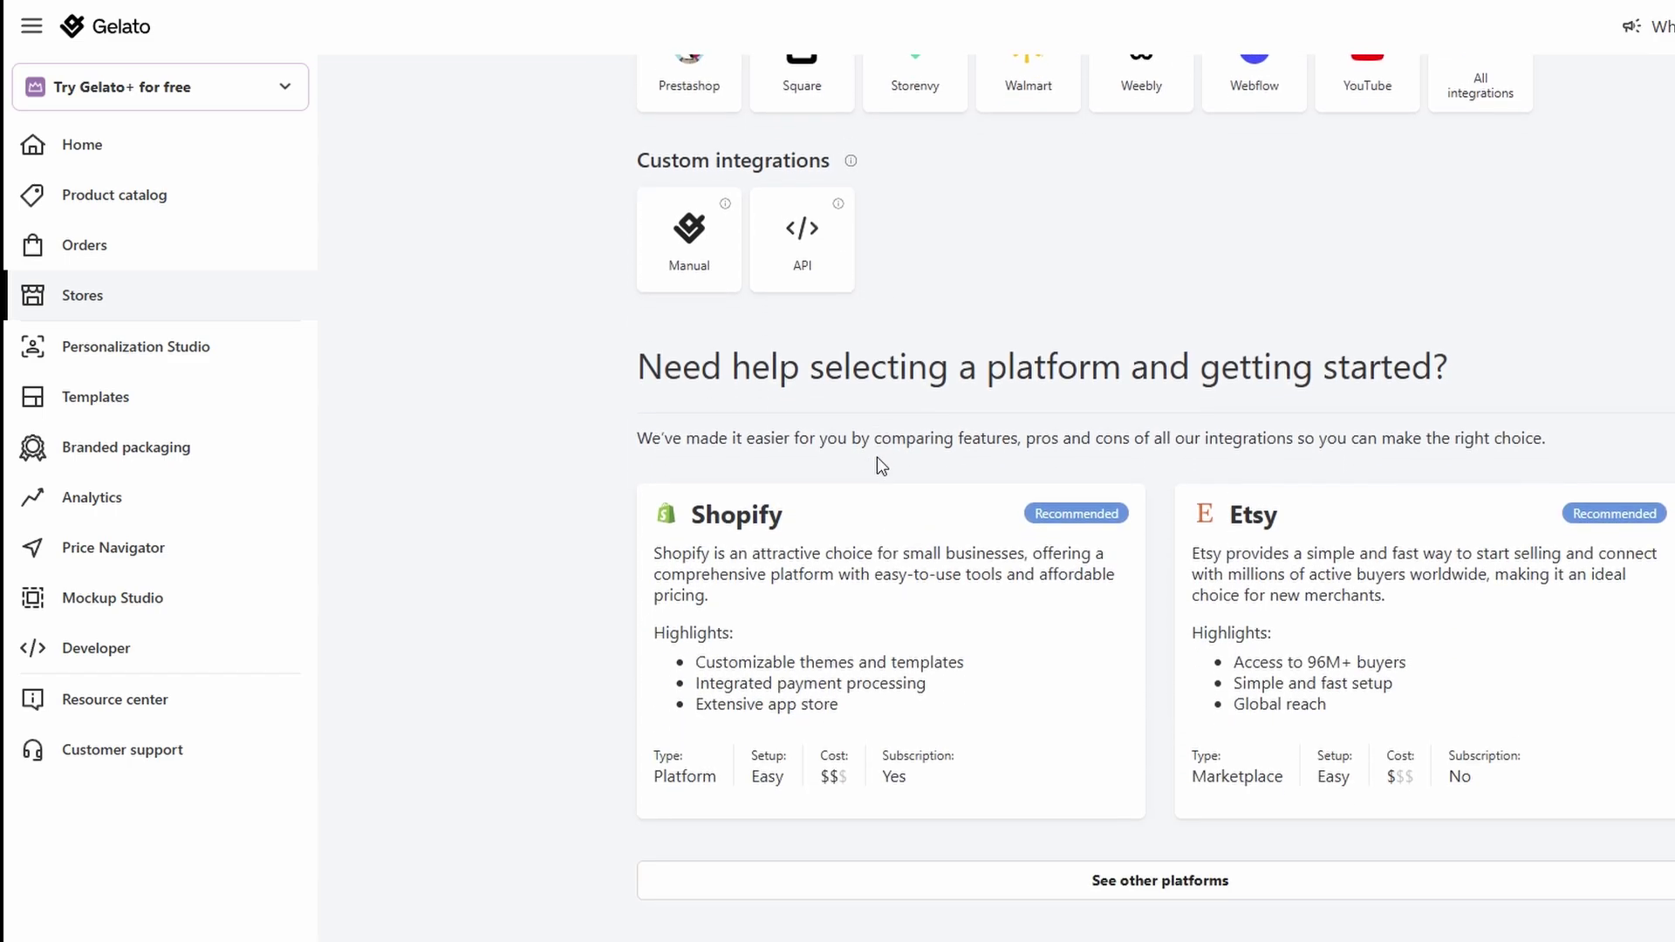
# Step: Check the Shopify recommendation, expand the comparison to the other platforms, and look over the TikTok Shop entry
pyautogui.moveTo(813, 493)
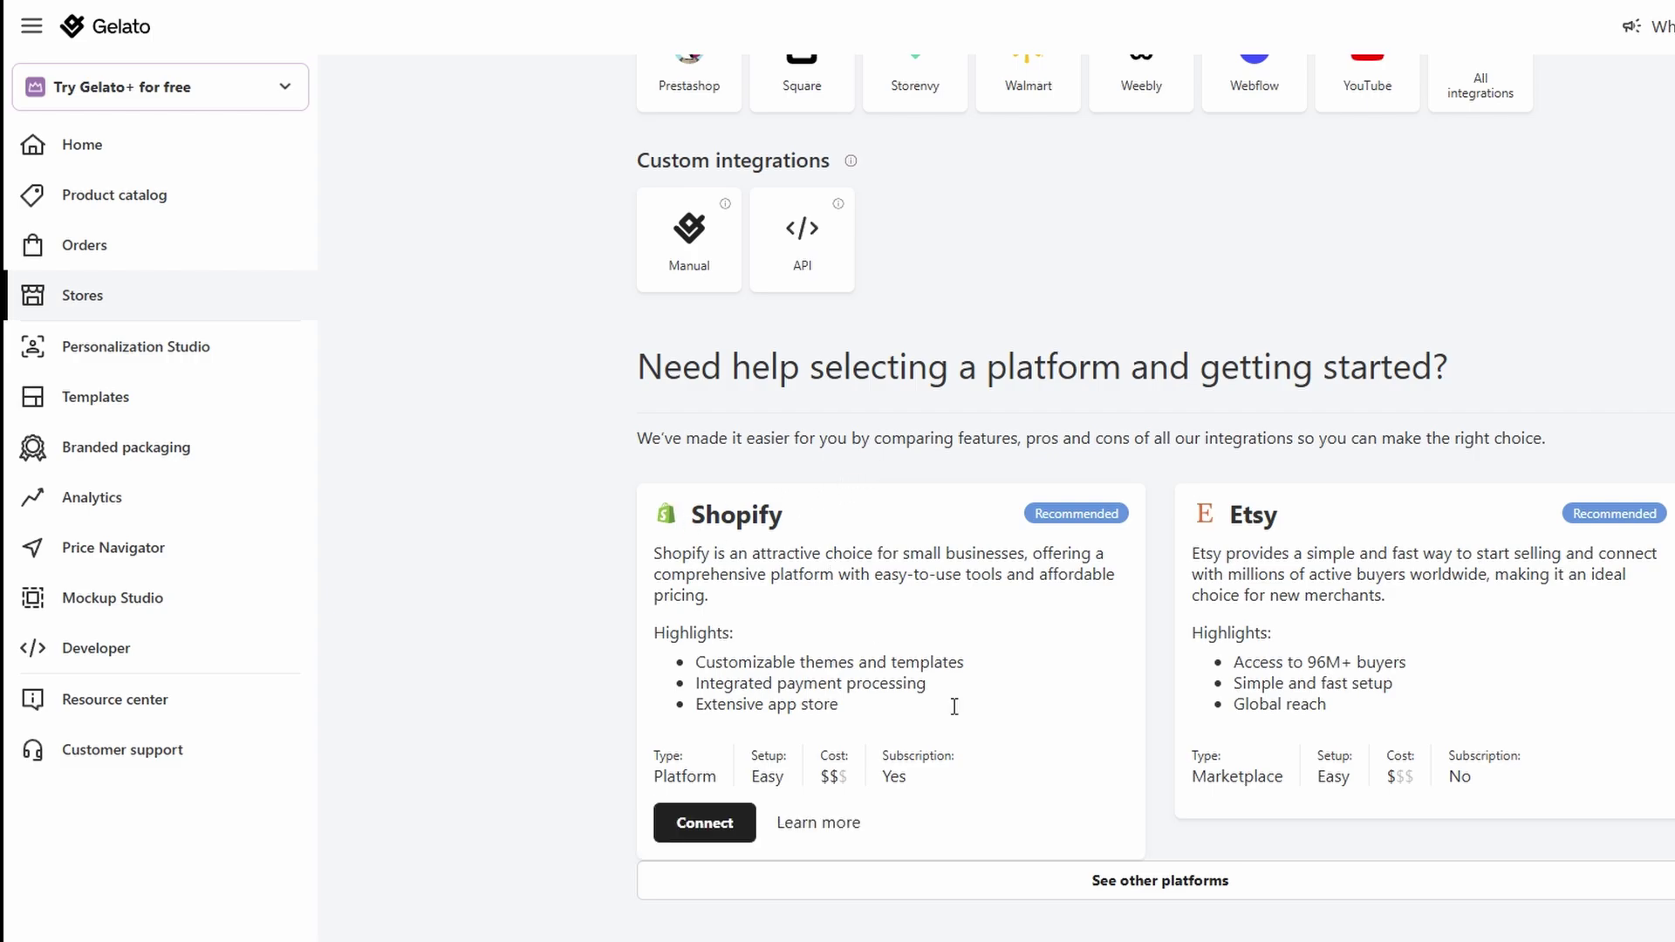
pyautogui.click(1097, 880)
pyautogui.scroll(-3, 1115, 830)
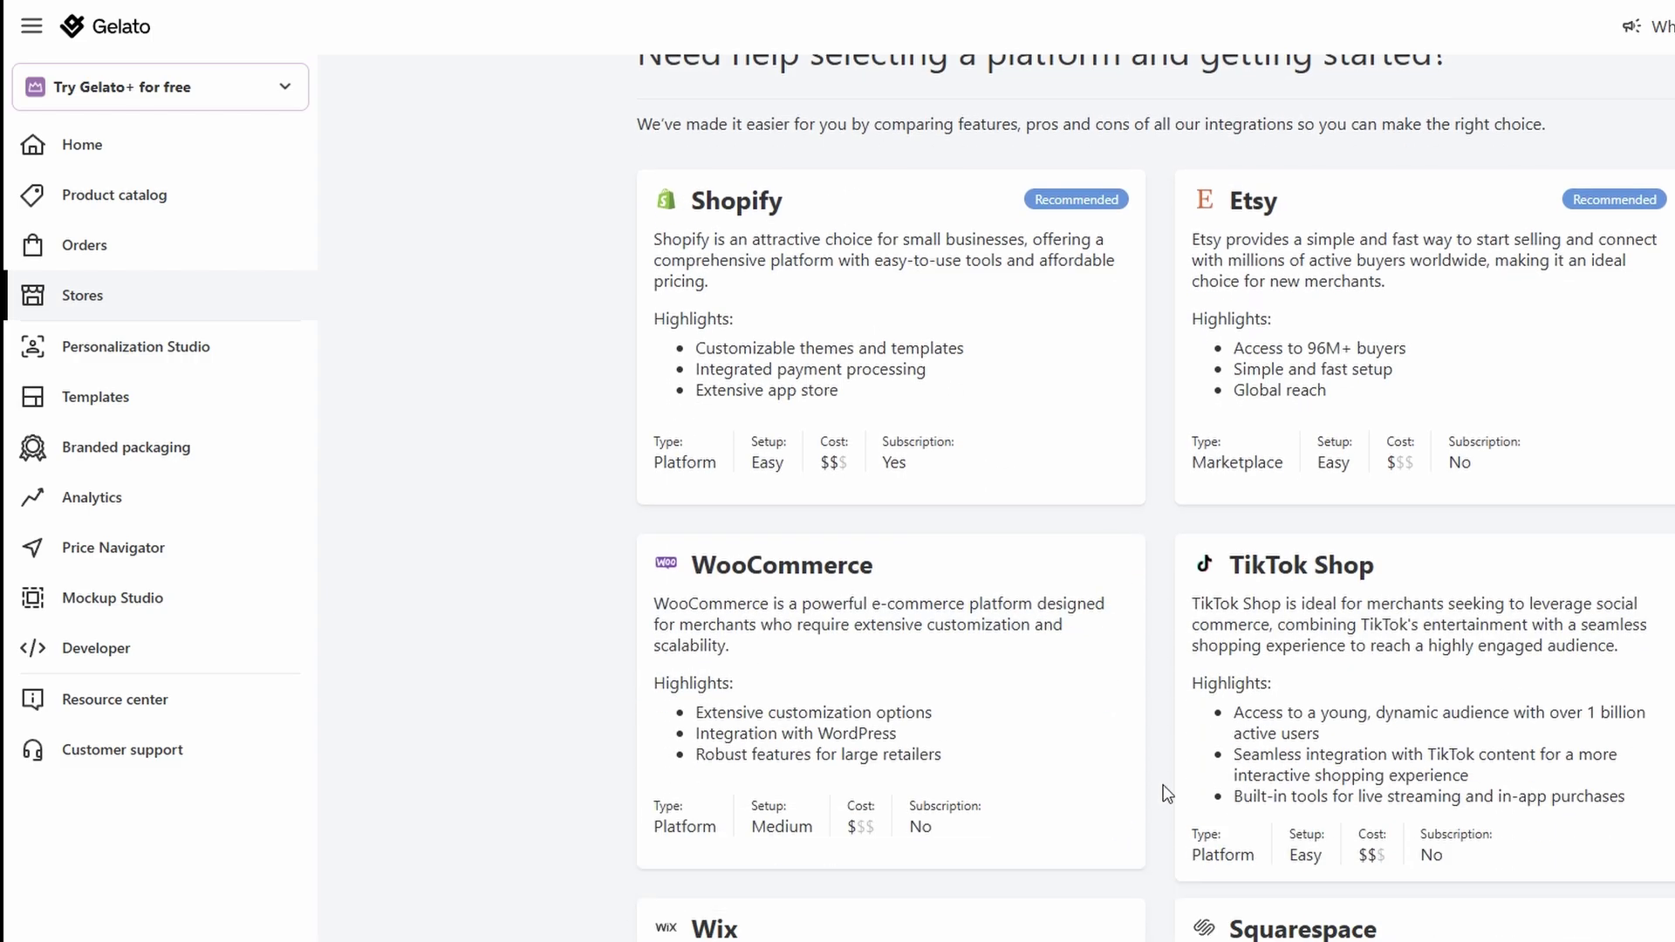
pyautogui.moveTo(1214, 625)
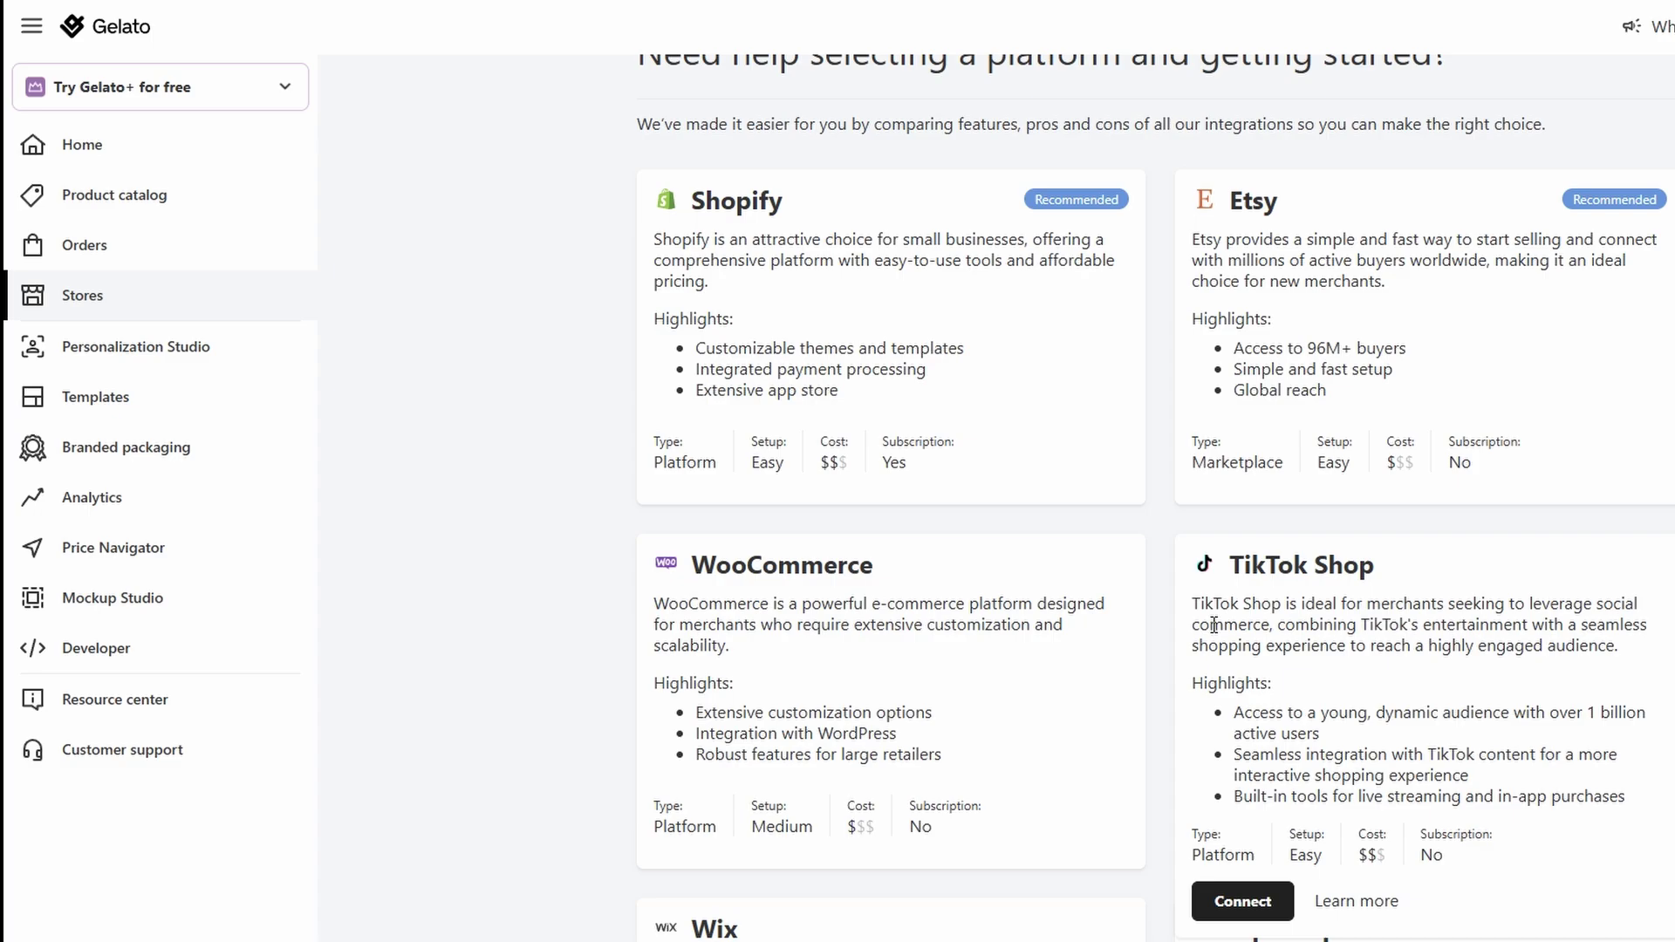
# Step: Open the Analytics section and look over its order, product, country and cost overview
pyautogui.click(169, 495)
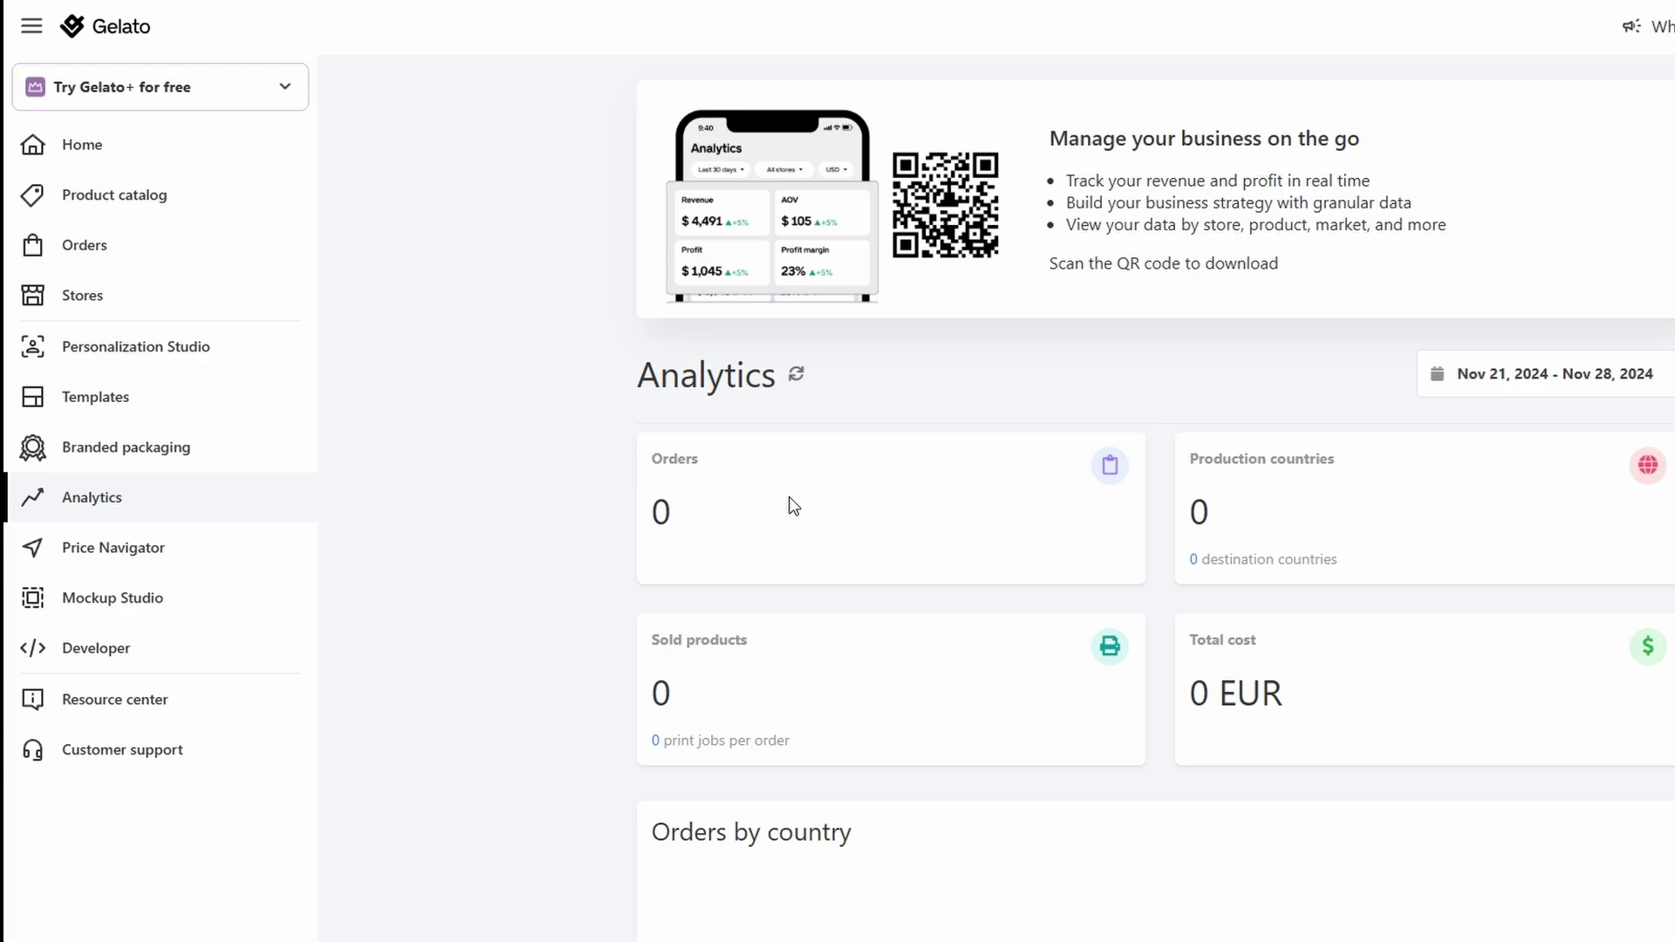
pyautogui.scroll(-5, 793, 506)
pyautogui.scroll(5, 793, 506)
# Step: Open Personalization Studio and read through its features and its Shopify platform capabilities
pyautogui.click(168, 345)
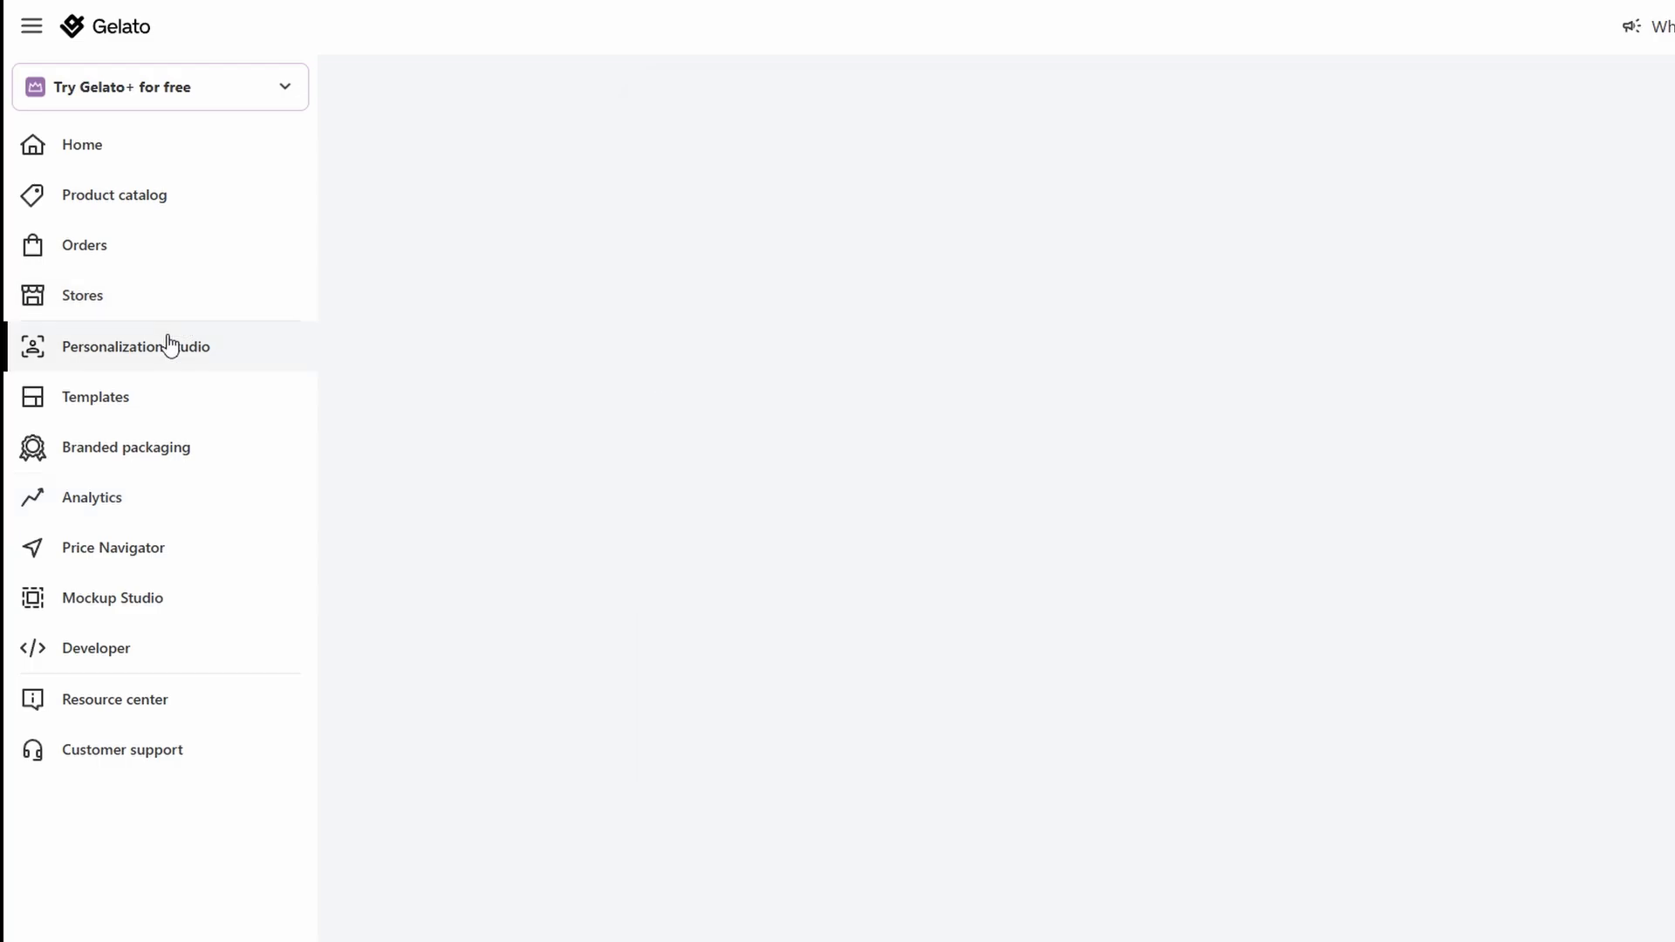
pyautogui.scroll(-1, 1090, 356)
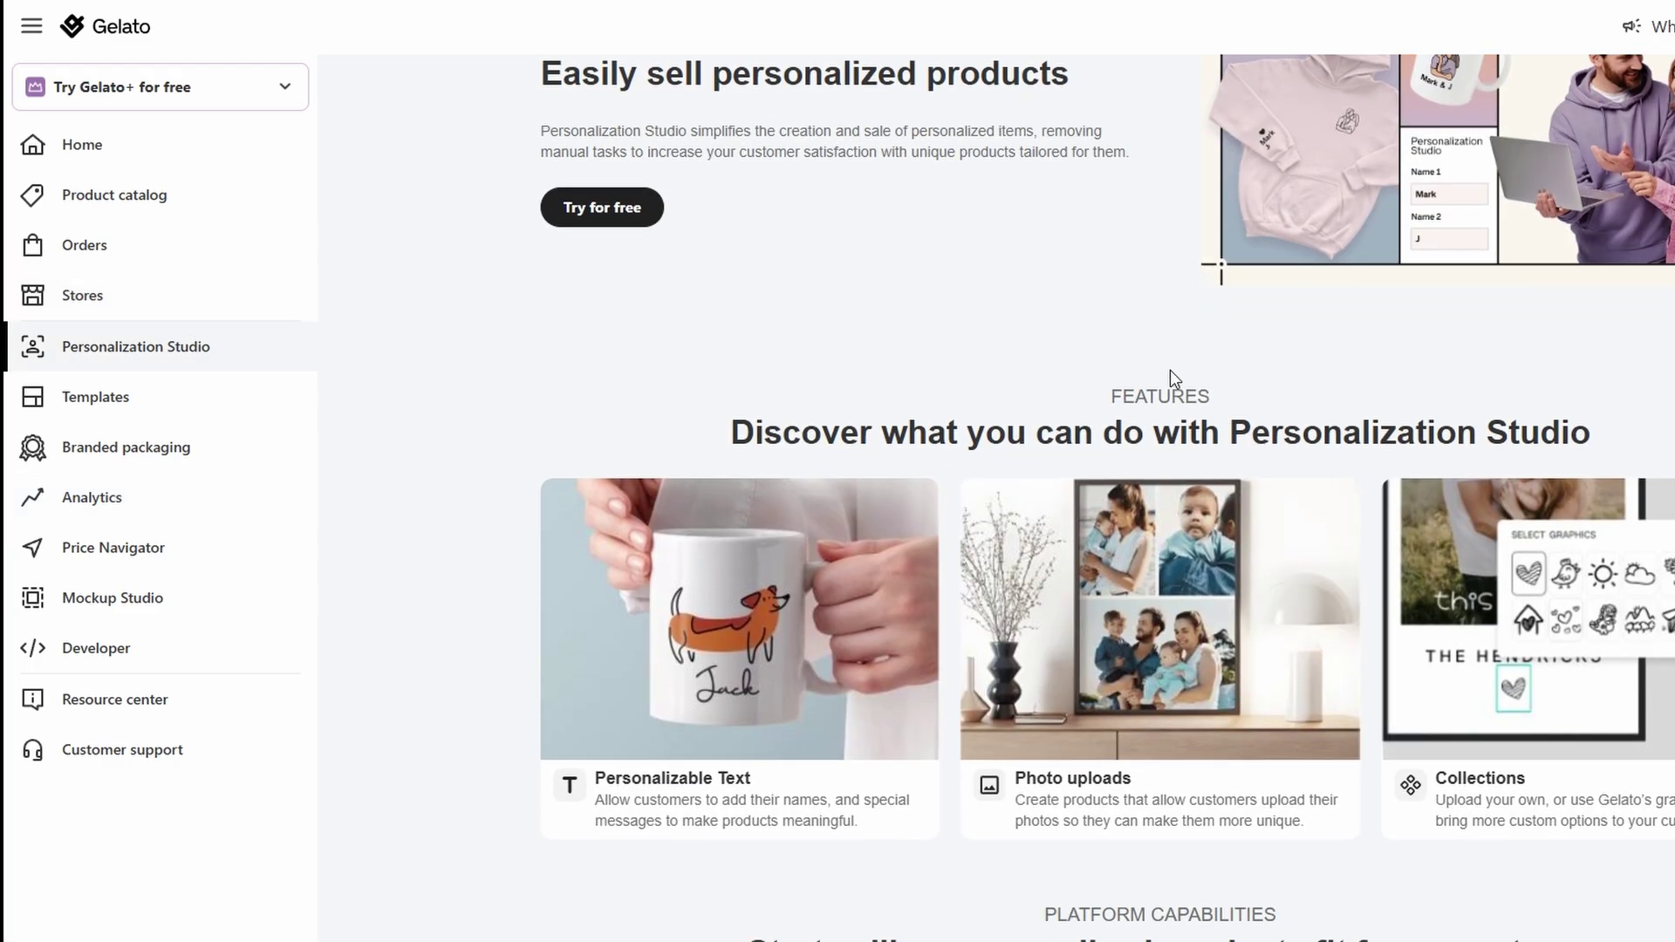
pyautogui.scroll(-4, 1588, 406)
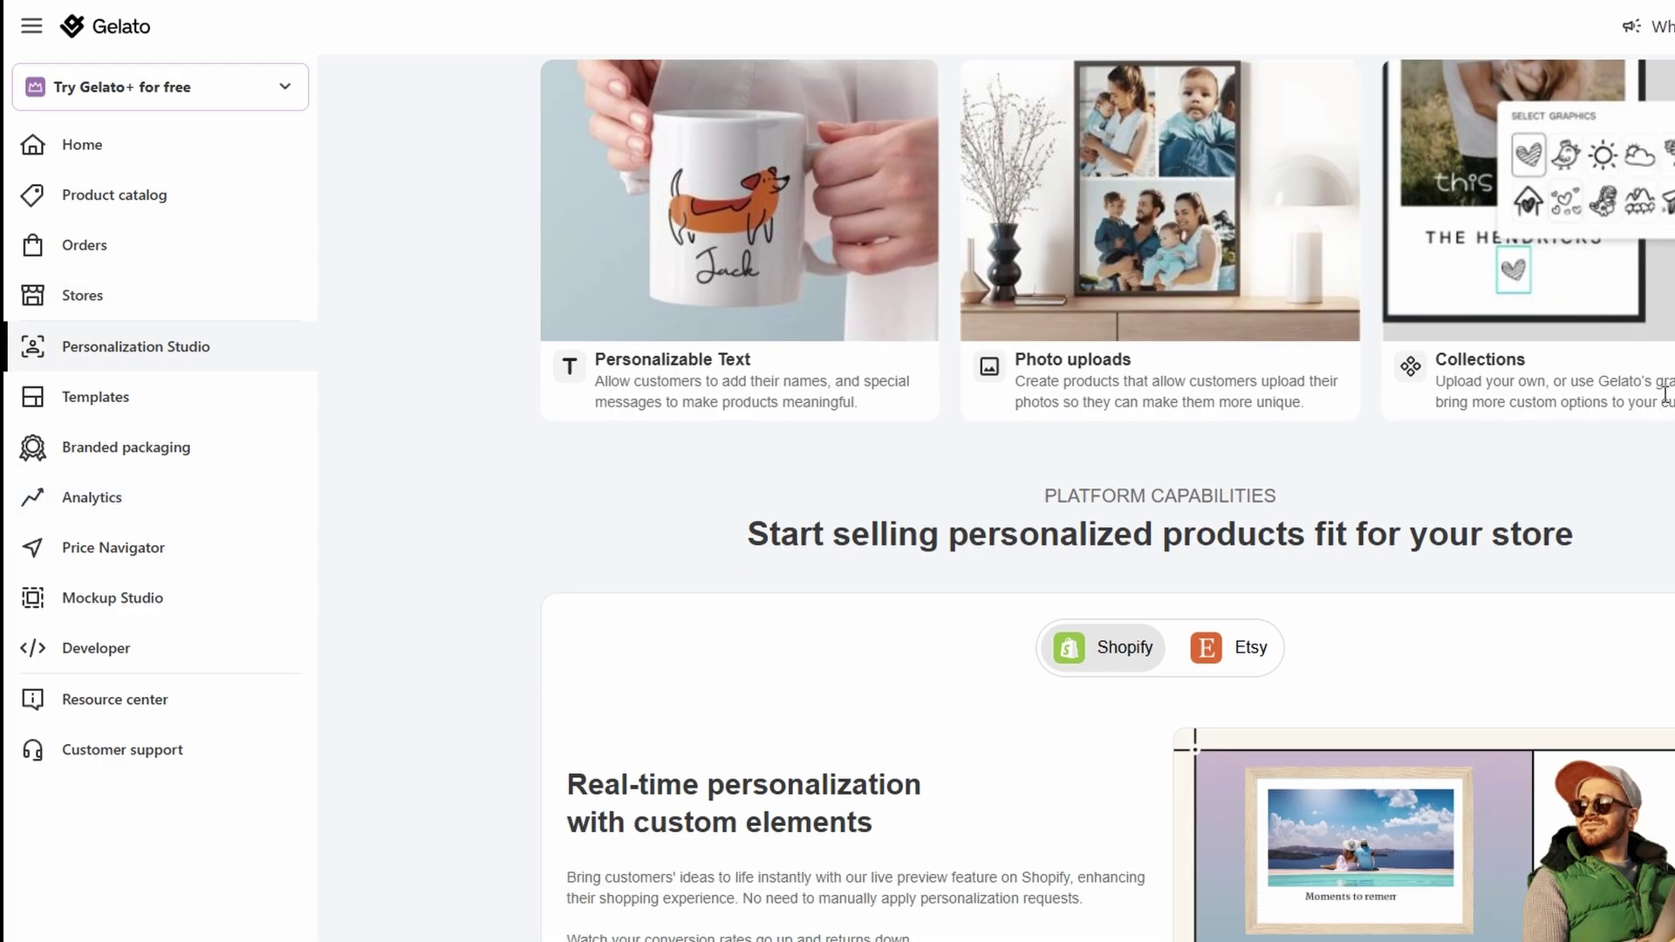
pyautogui.scroll(-1, 1665, 397)
pyautogui.scroll(-4, 1665, 397)
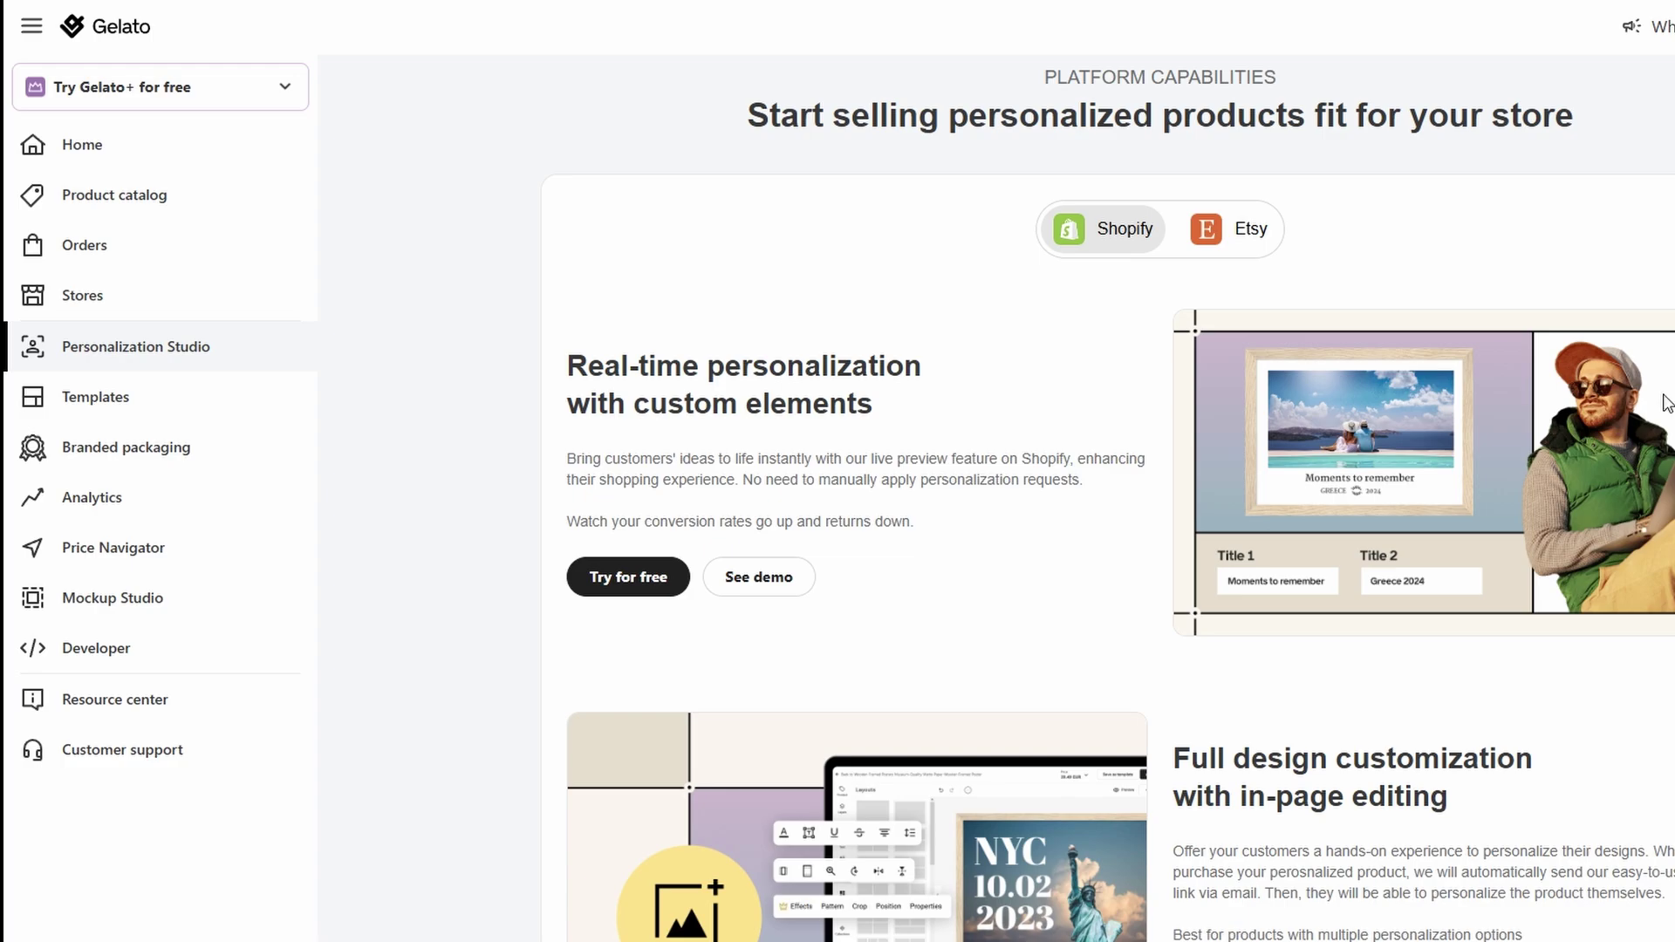
pyautogui.scroll(-2, 1665, 403)
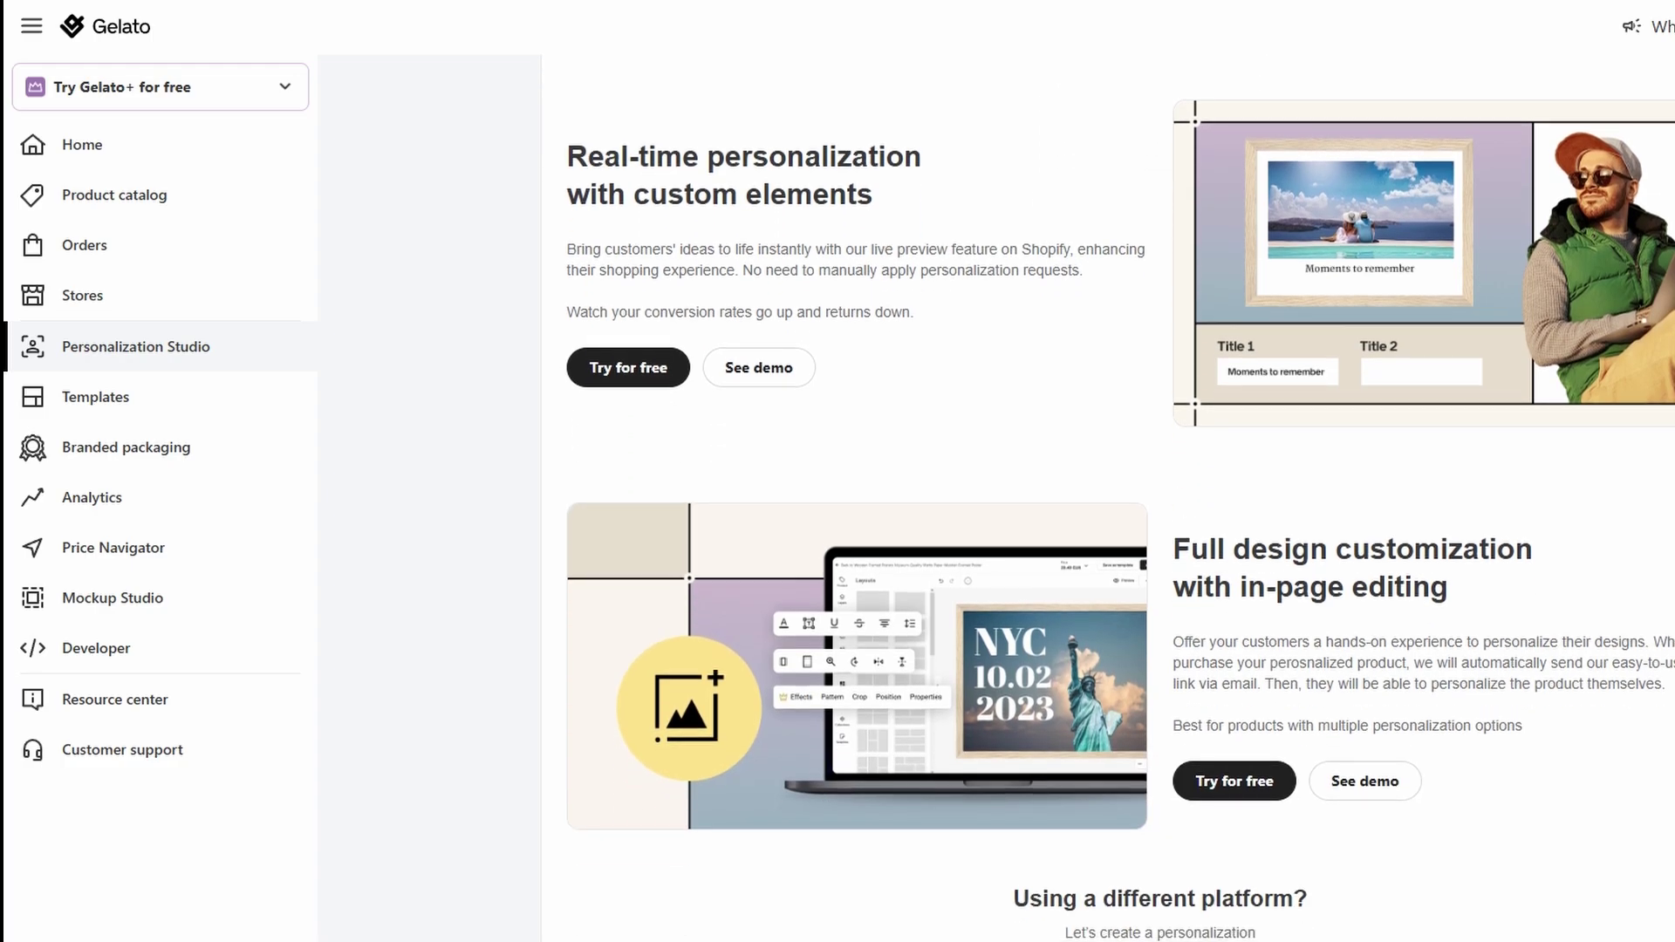
pyautogui.scroll(-2, 1665, 402)
pyautogui.scroll(-2, 1665, 402)
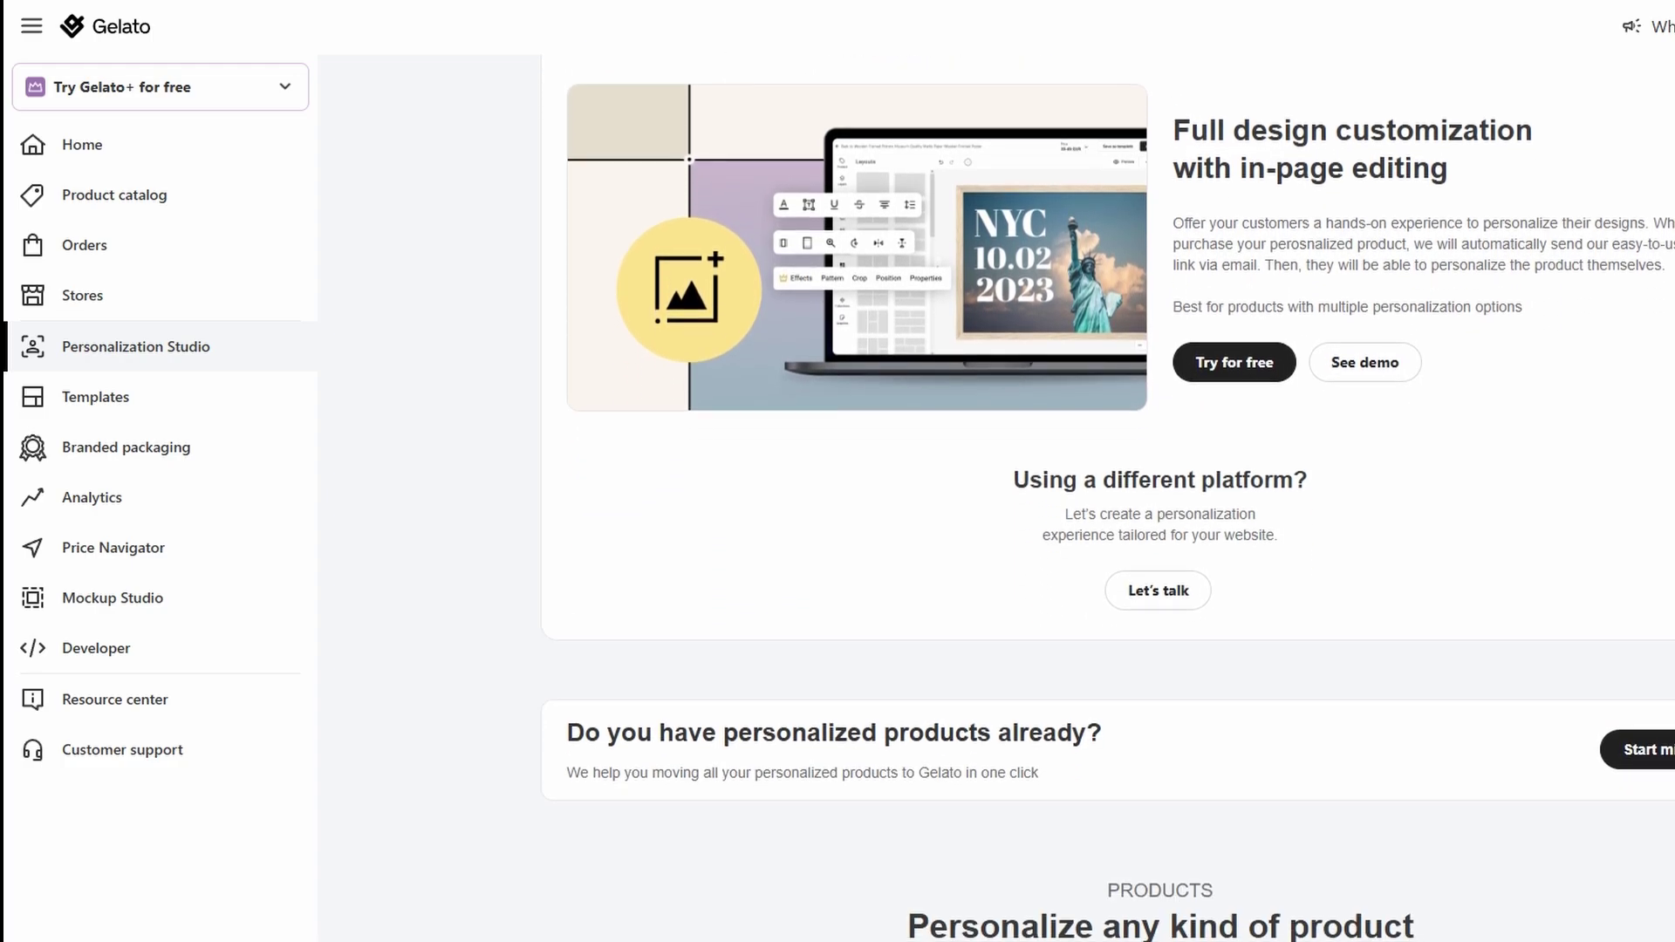
# Step: Look over the personalizable product categories, the benefits and the FAQ of Personalization Studio
pyautogui.scroll(-8, 1665, 402)
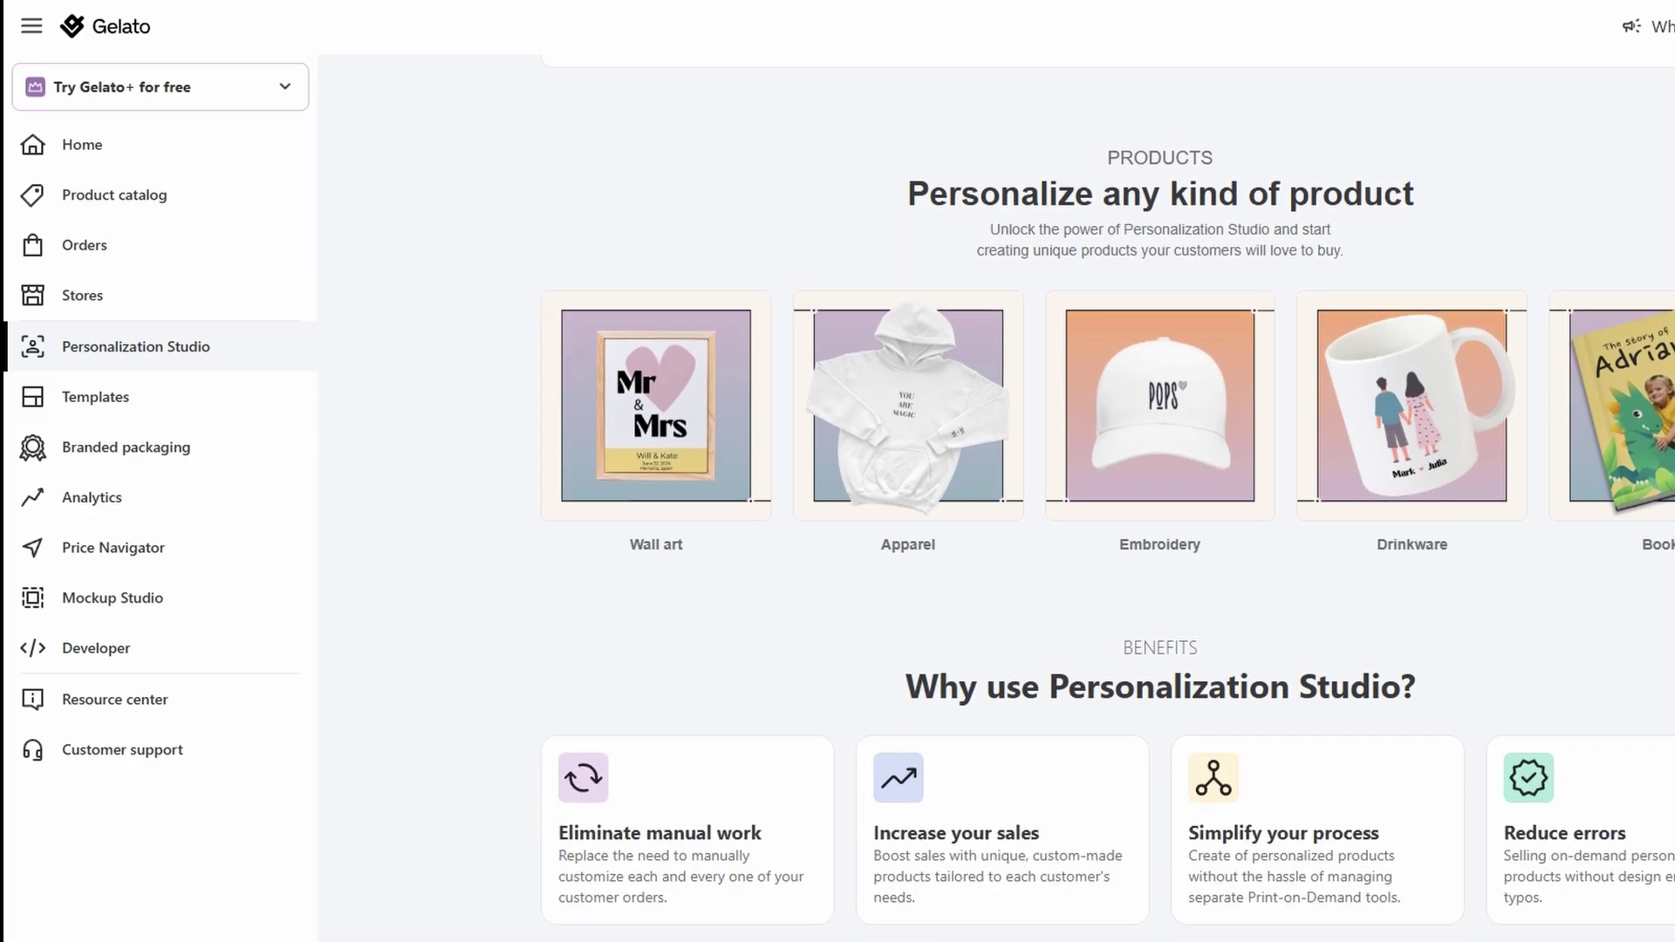
pyautogui.scroll(-4, 1665, 402)
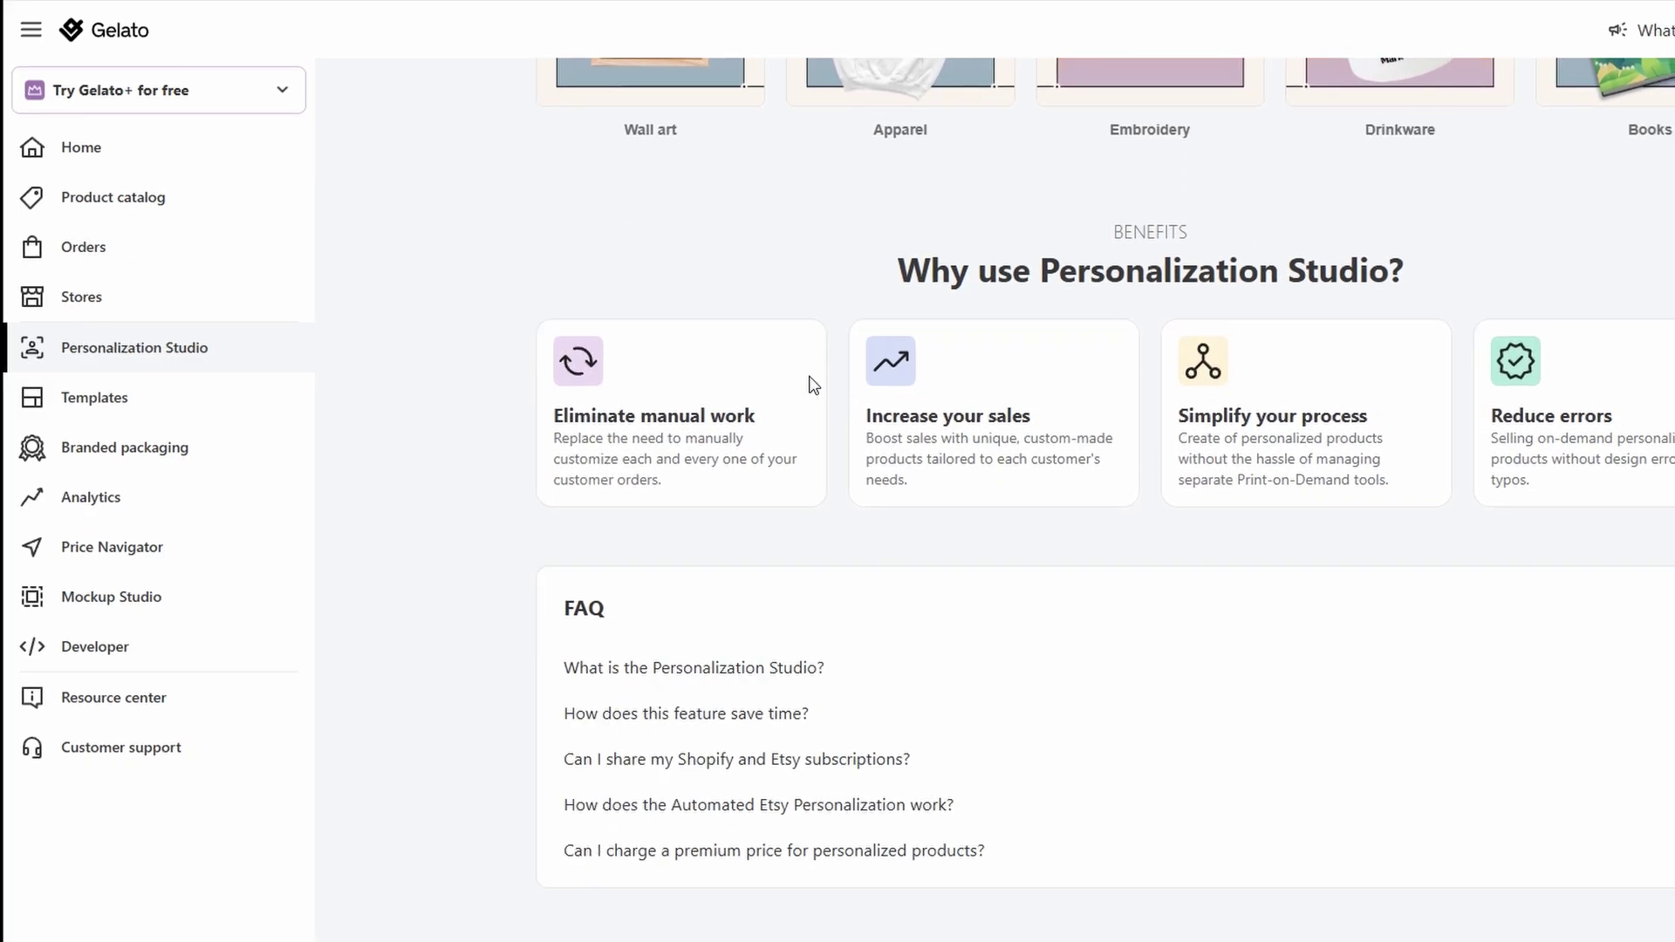
pyautogui.scroll(9, 812, 385)
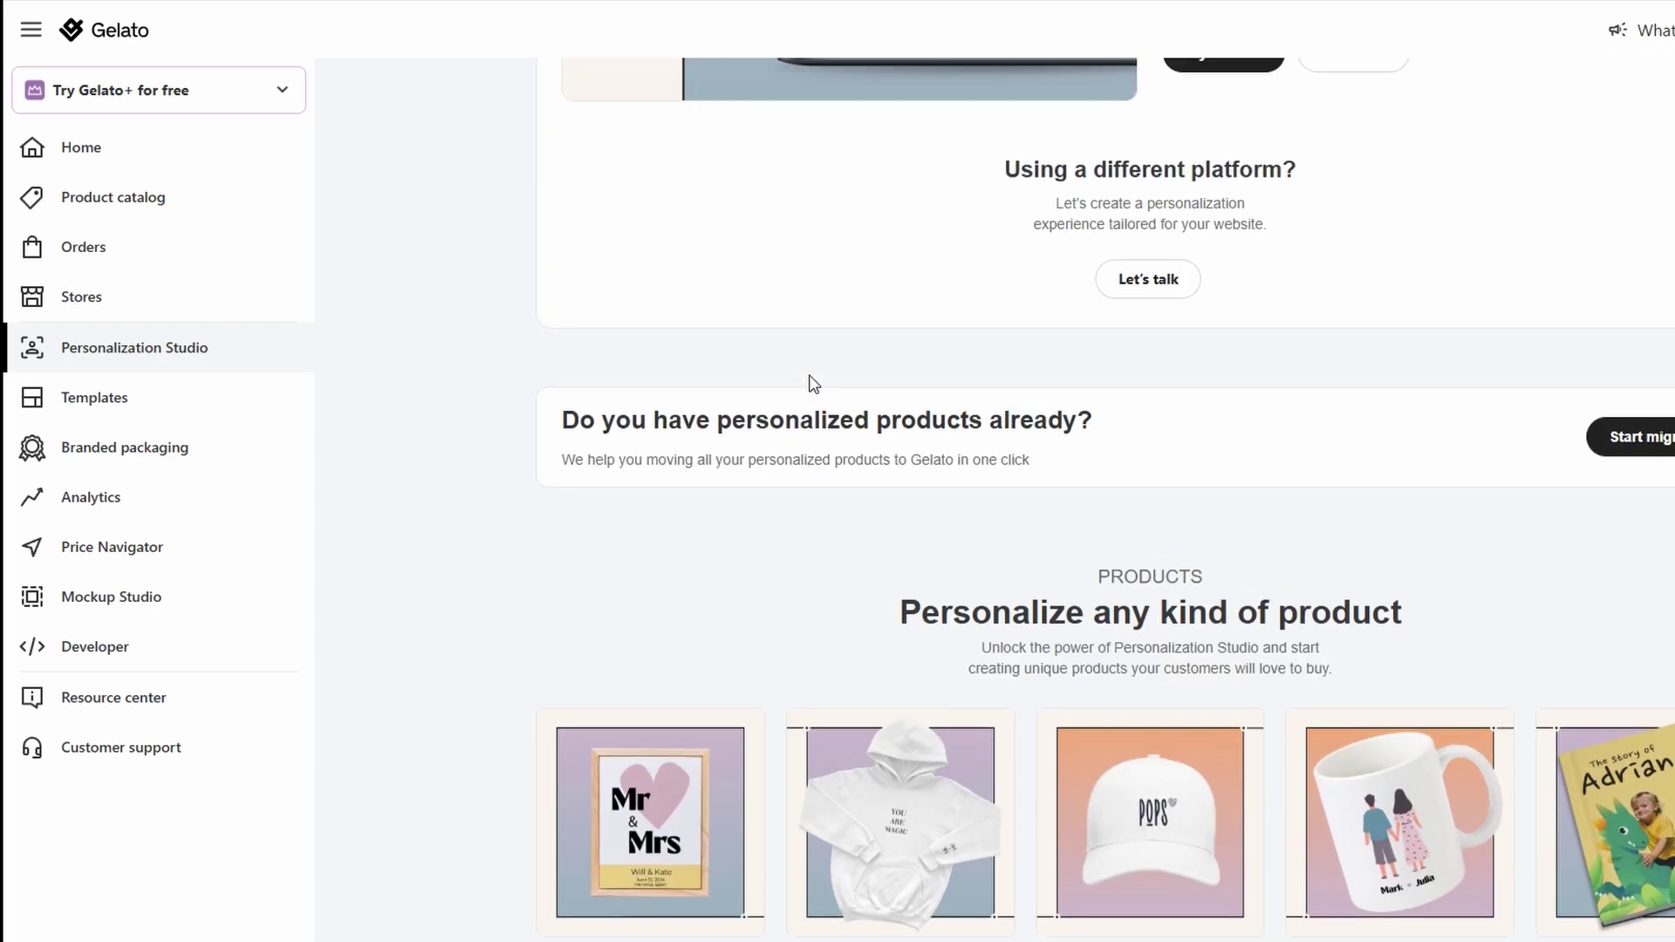
pyautogui.scroll(-2, 811, 431)
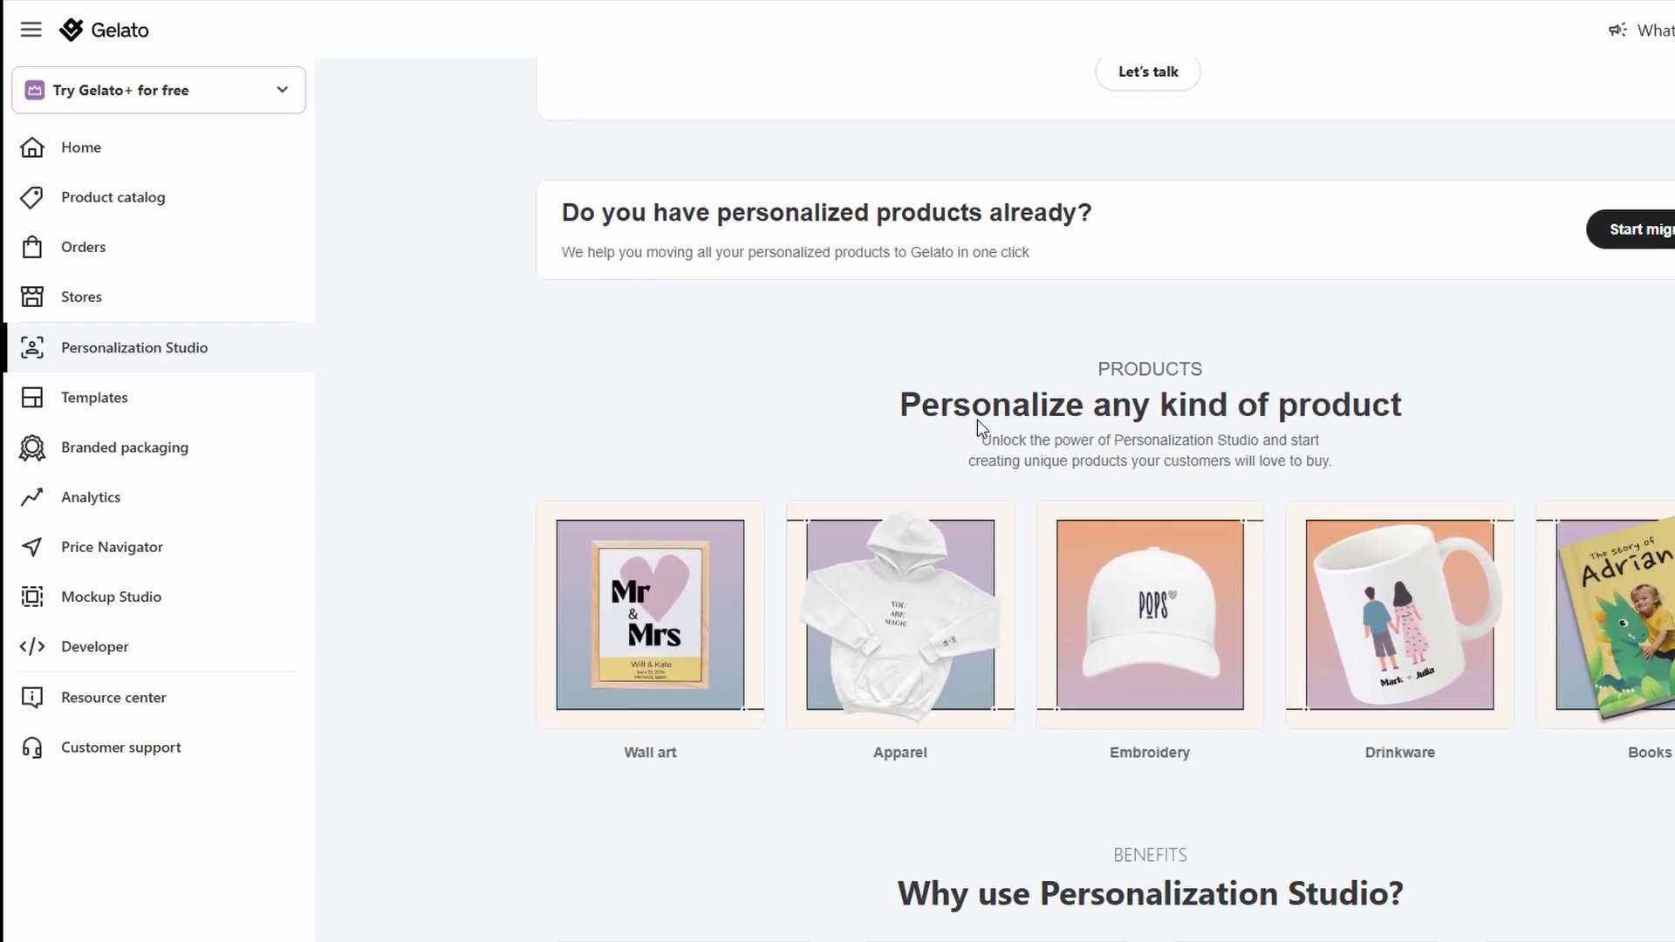
# Step: Look over the home page's first-order offer, getting-started guides, bestsellers and suggestions, and go back to the Analytics section
pyautogui.click(127, 166)
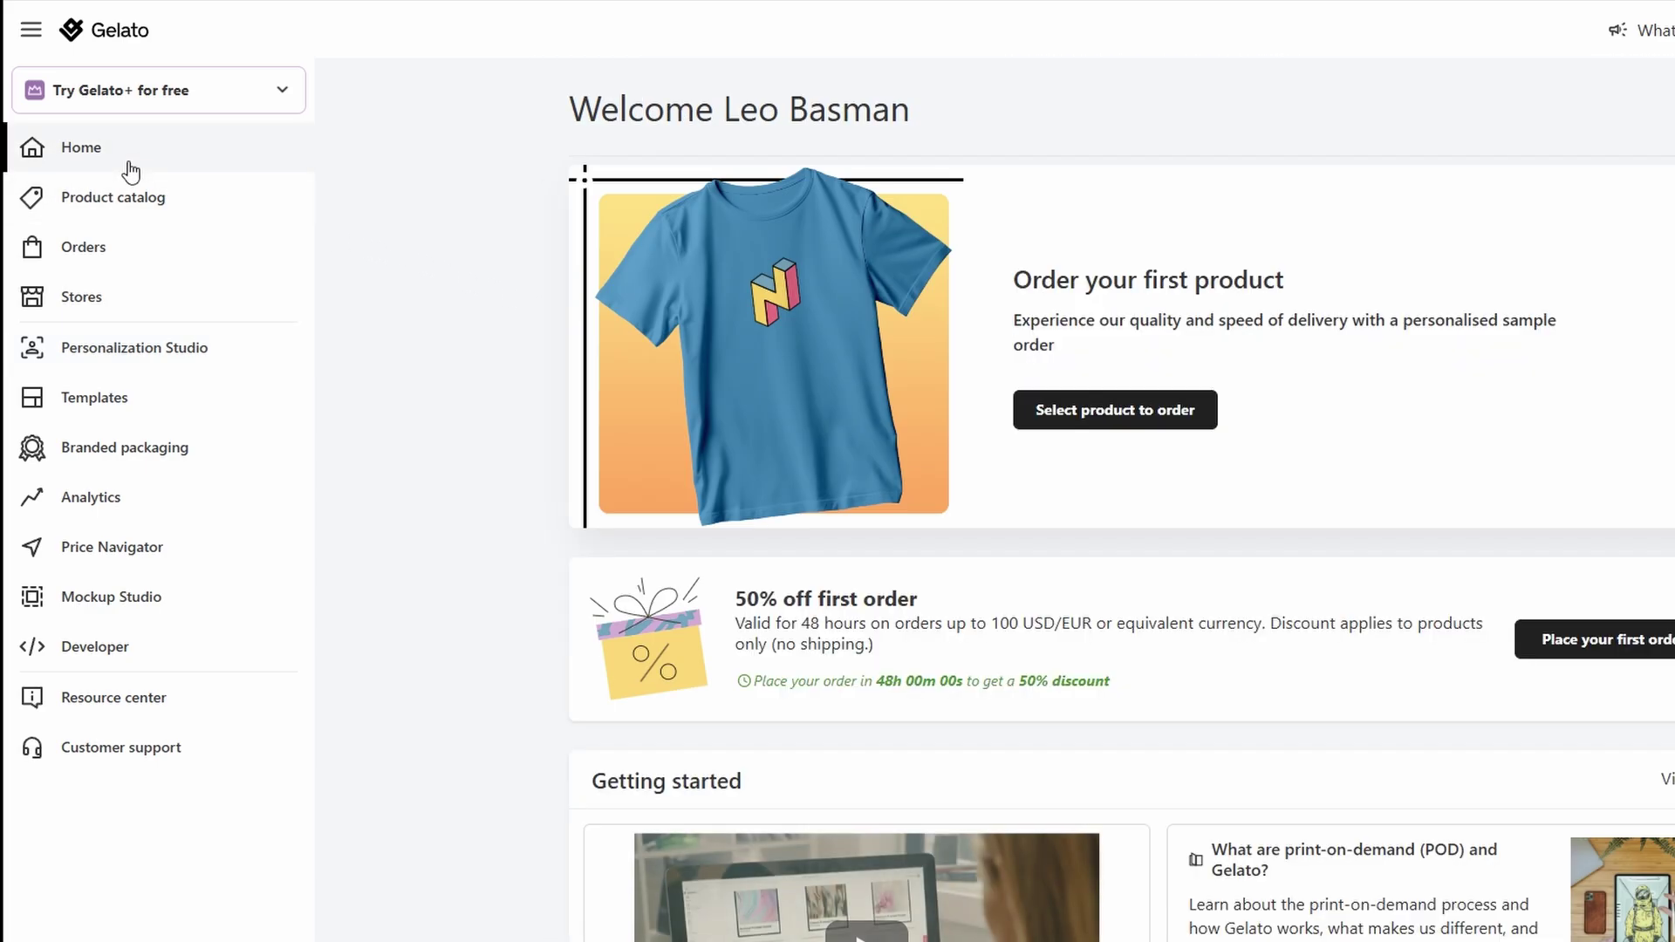
pyautogui.scroll(-2, 862, 285)
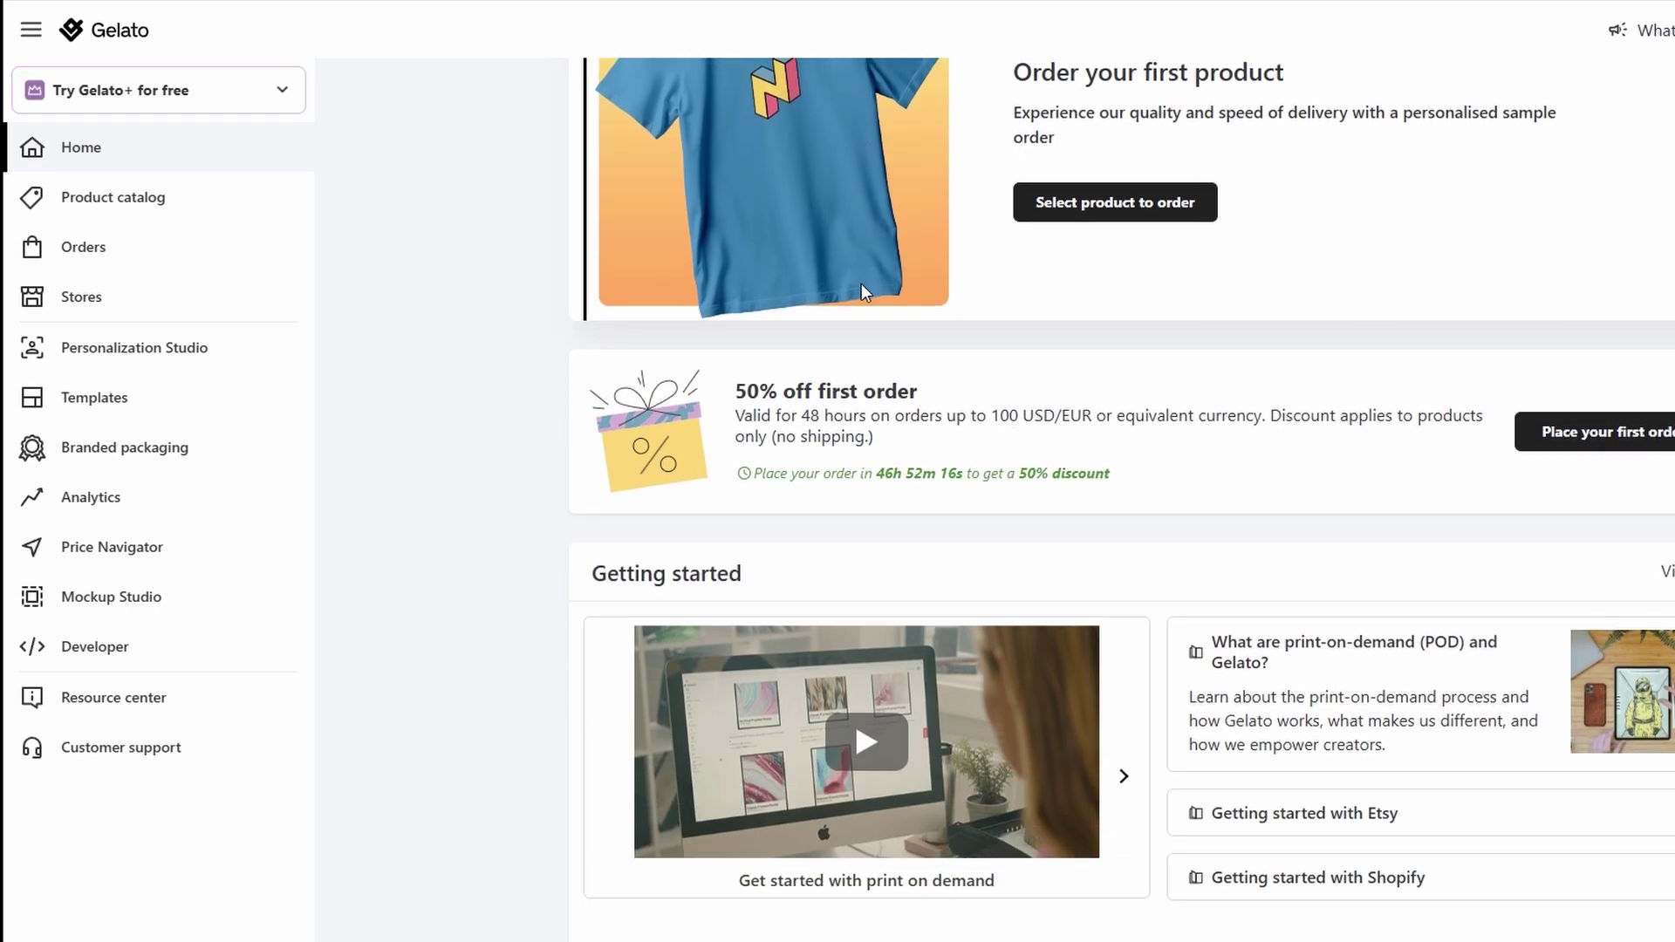
pyautogui.scroll(-6, 862, 284)
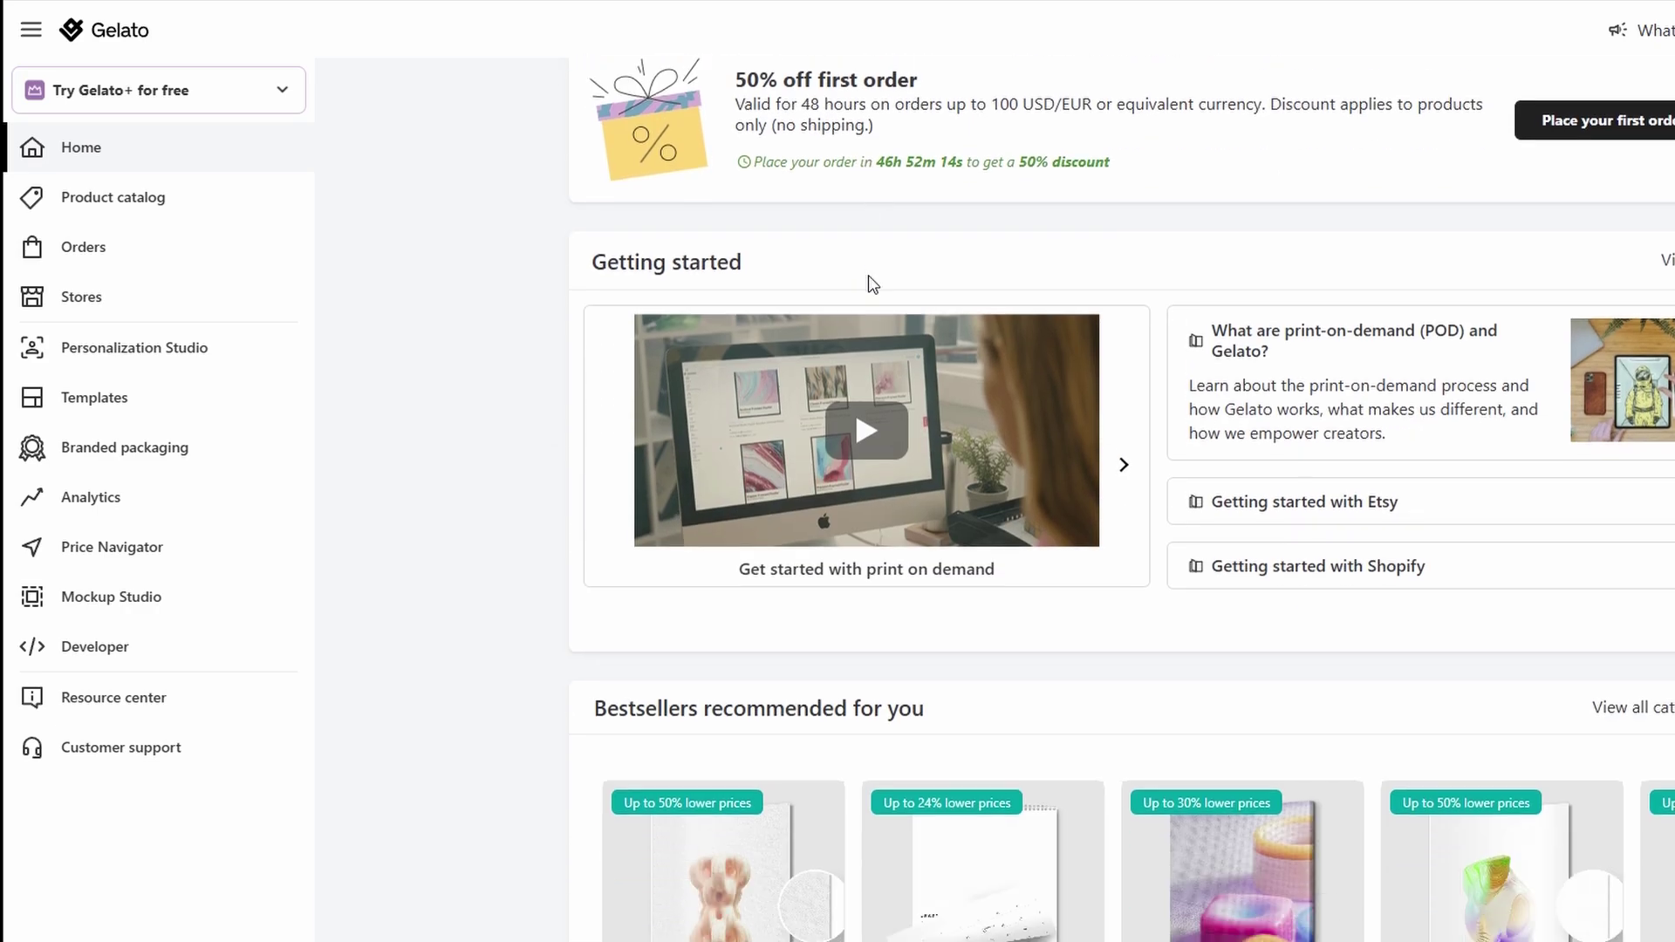
pyautogui.scroll(-6, 867, 275)
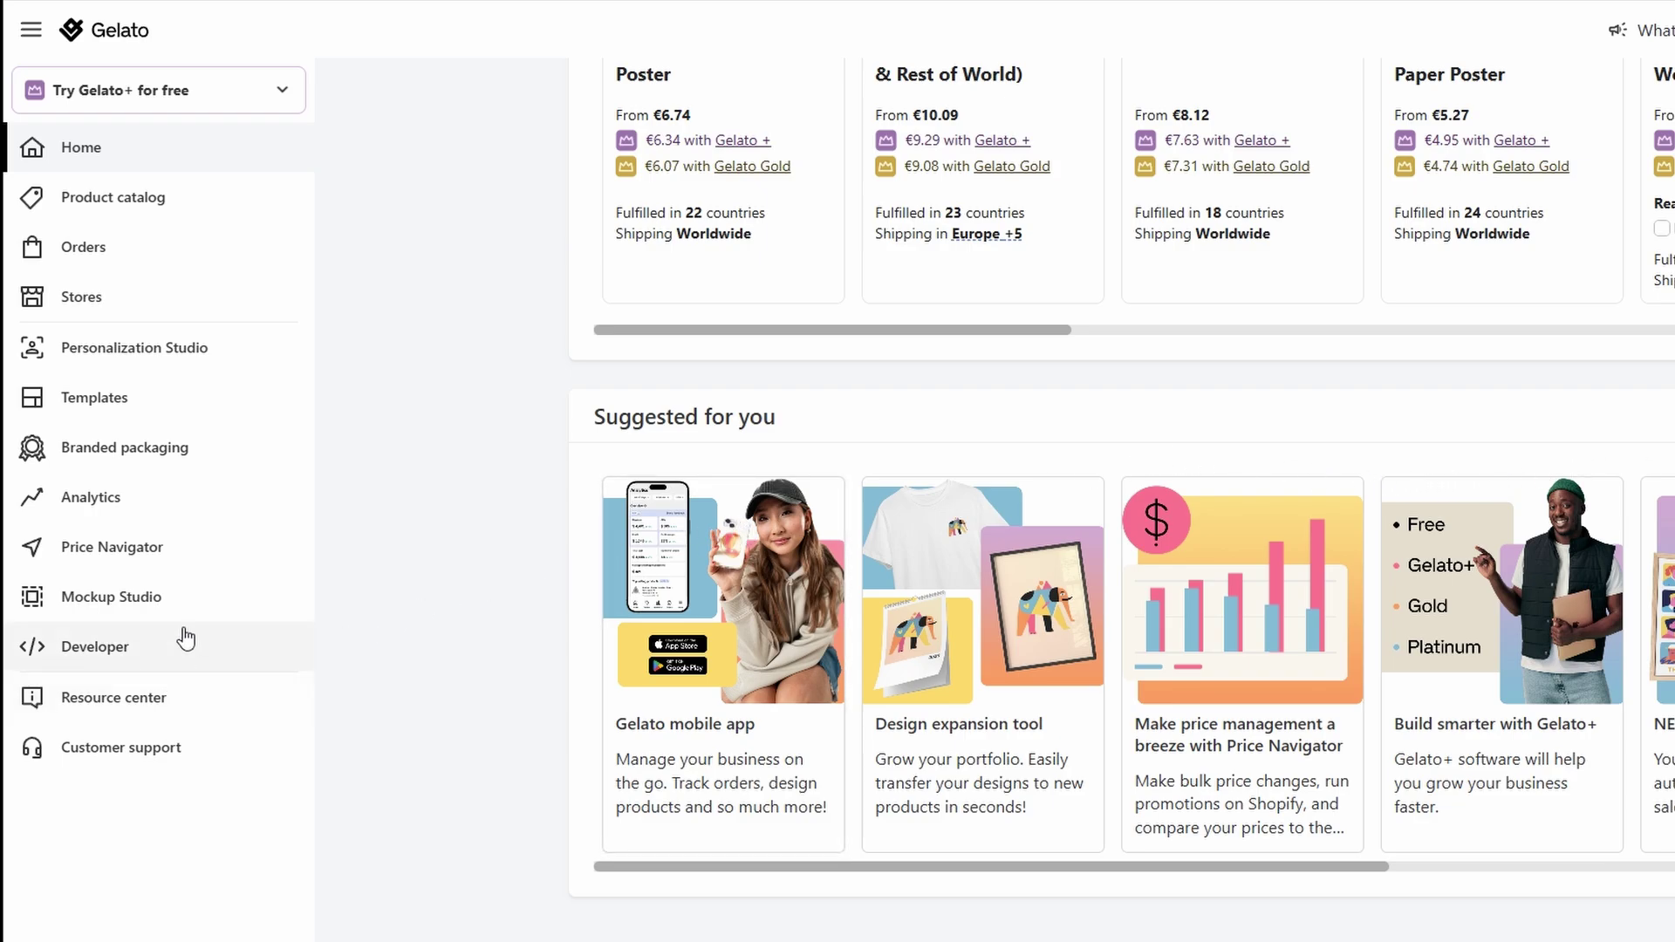
pyautogui.click(211, 521)
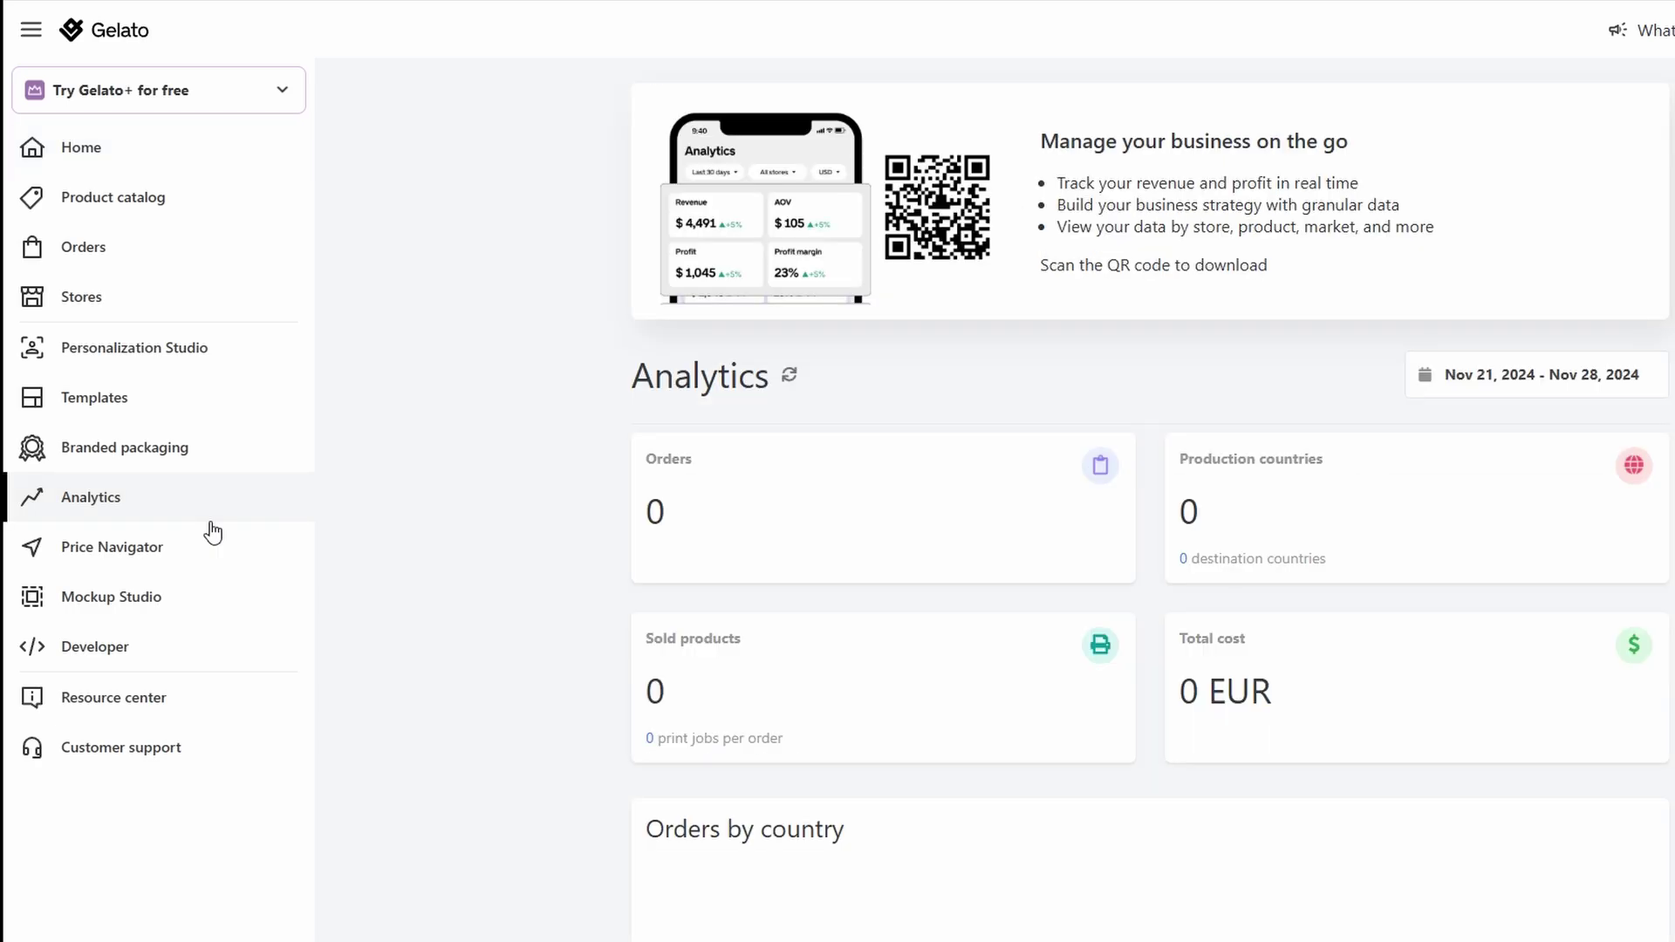